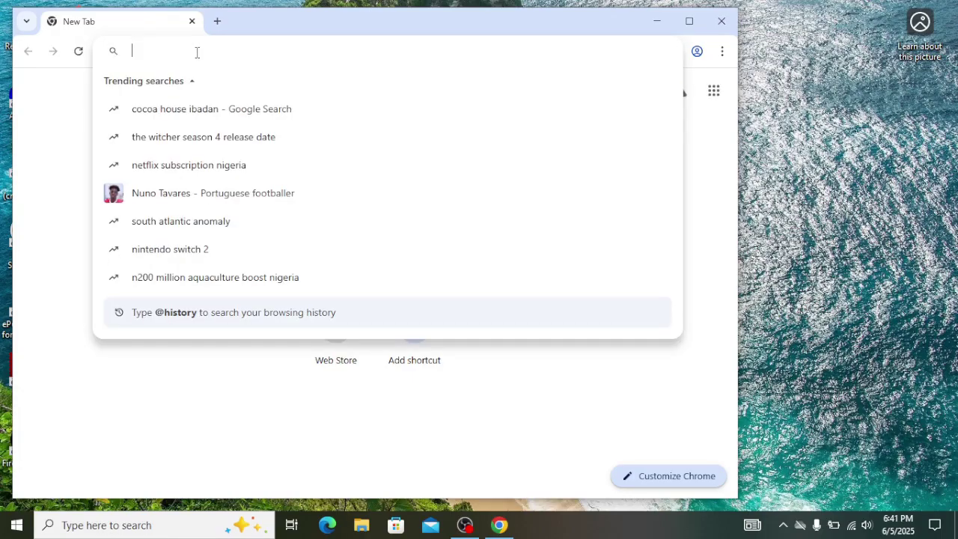
# Try to reach the Godot website at godot.org and maximize the browser window.
pyautogui.write('goo')
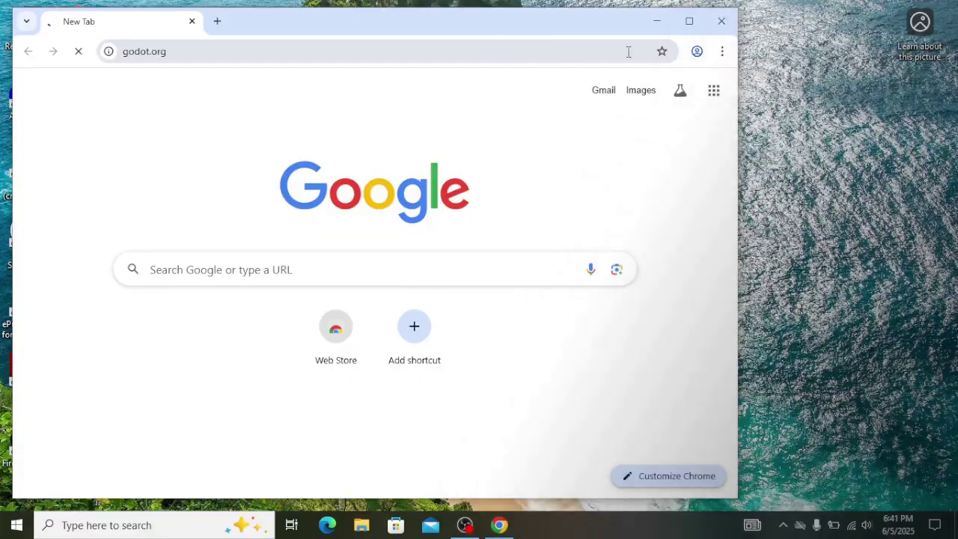
pyautogui.click(690, 21)
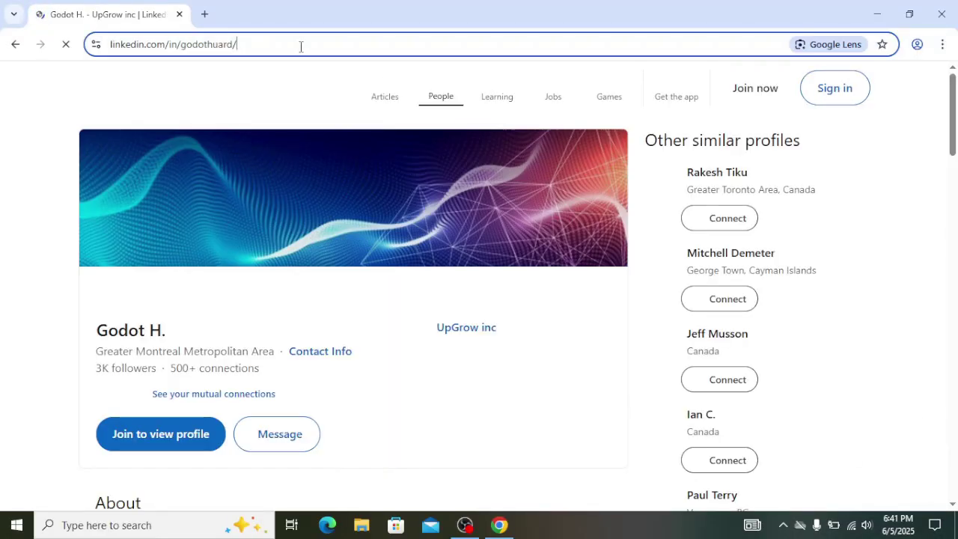
# Replace the address with a query for godot and open the Godot Engine website, godotengine.org.
pyautogui.click(301, 46)
pyautogui.press('BackSpace')
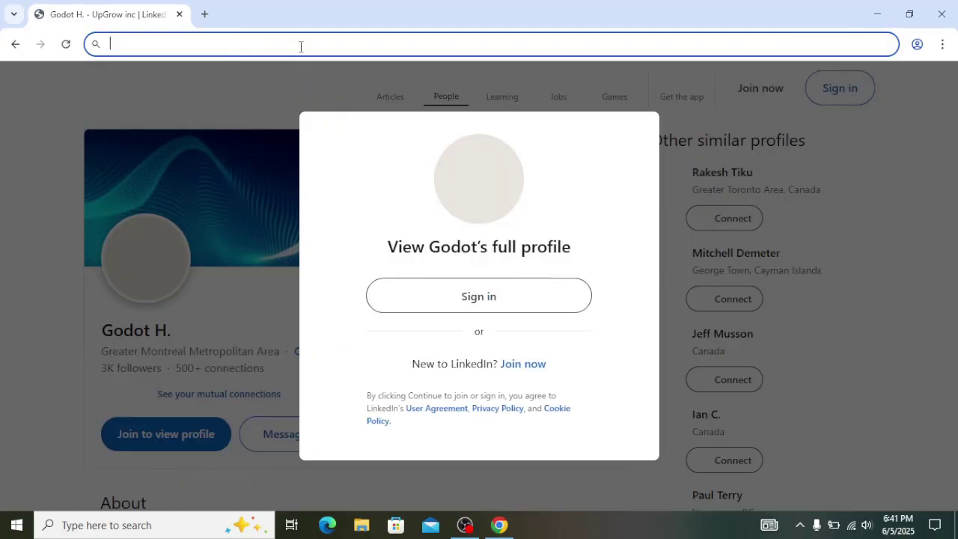
pyautogui.write('g9')
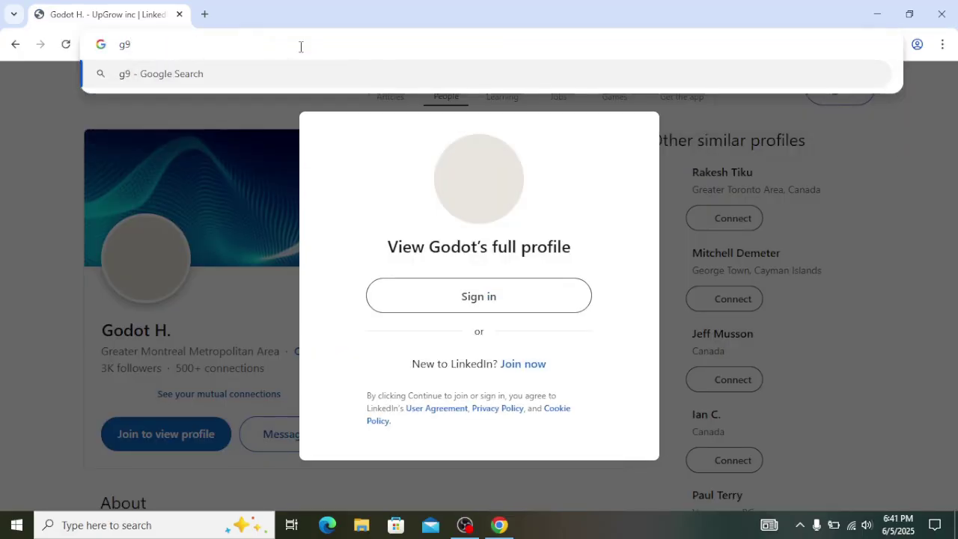
pyautogui.press('BackSpace')
pyautogui.write('odot')
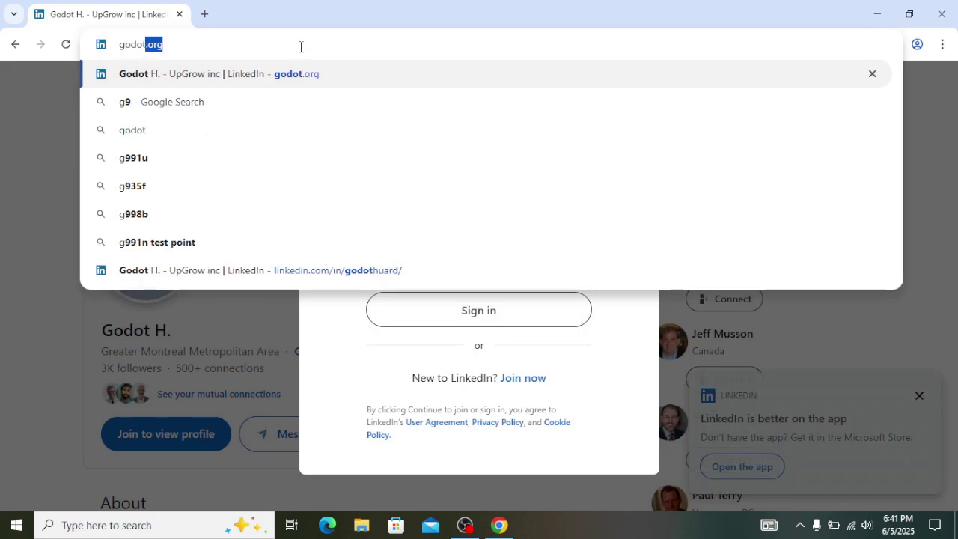
pyautogui.press('Return')
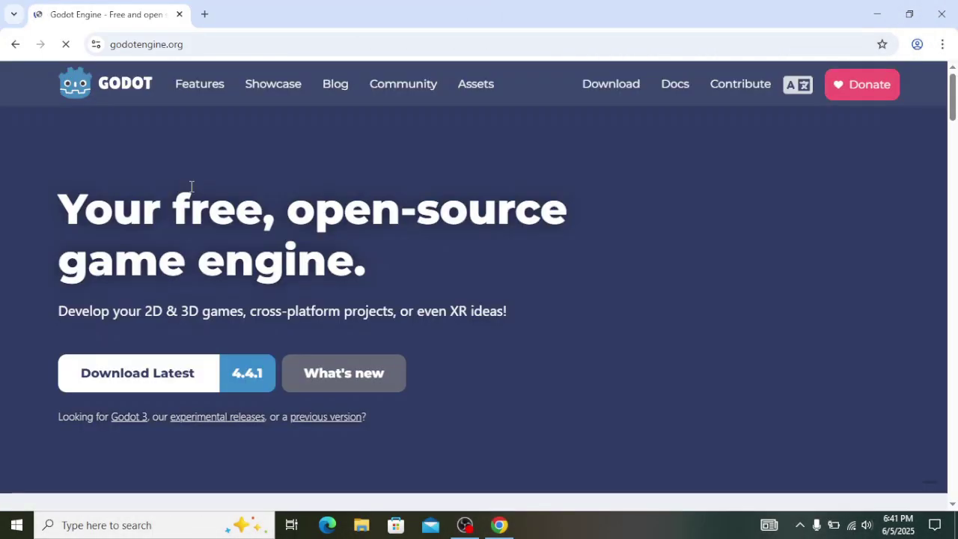
# Look over the Godot homepage and open the Godot 3 download page for Windows.
pyautogui.scroll(-1, 299, 241)
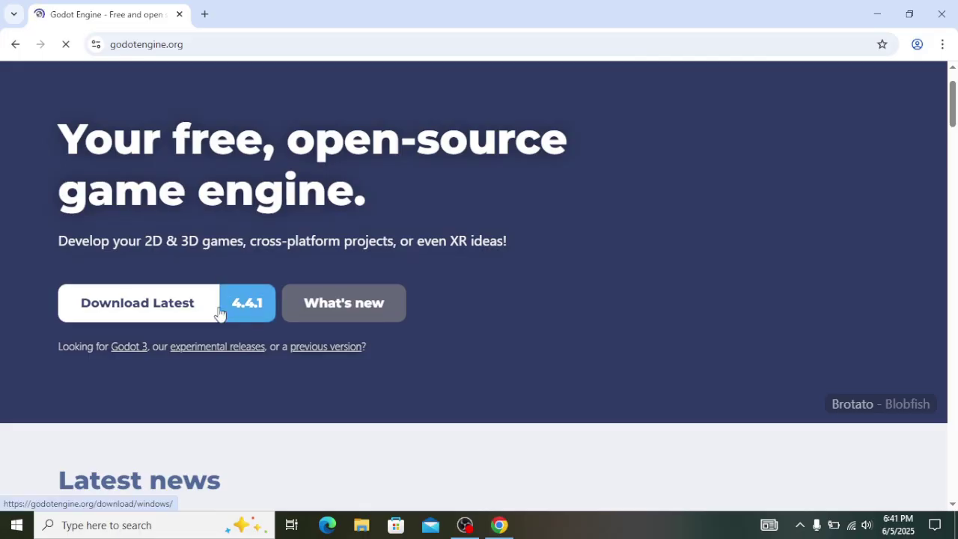
pyautogui.scroll(-2, 137, 268)
pyautogui.scroll(2, 147, 184)
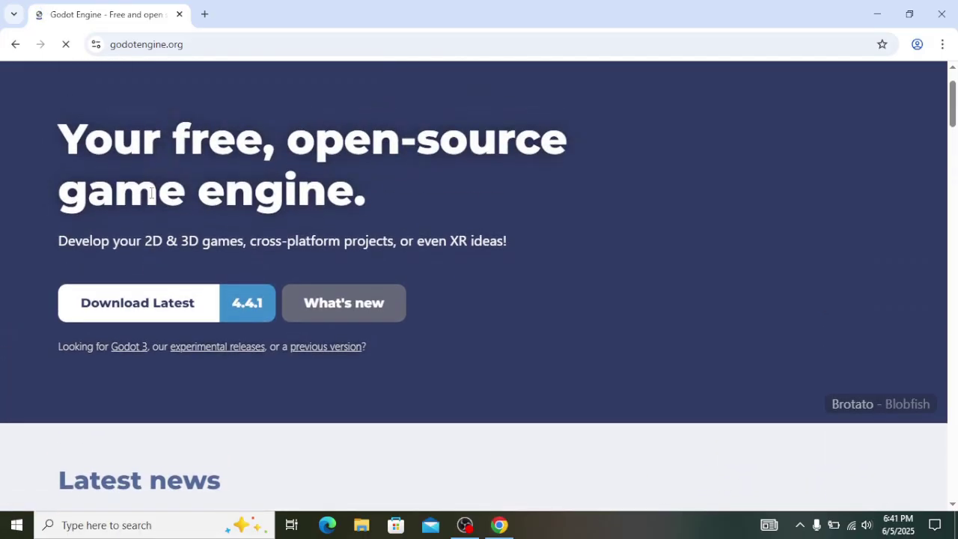
pyautogui.scroll(-3, 198, 307)
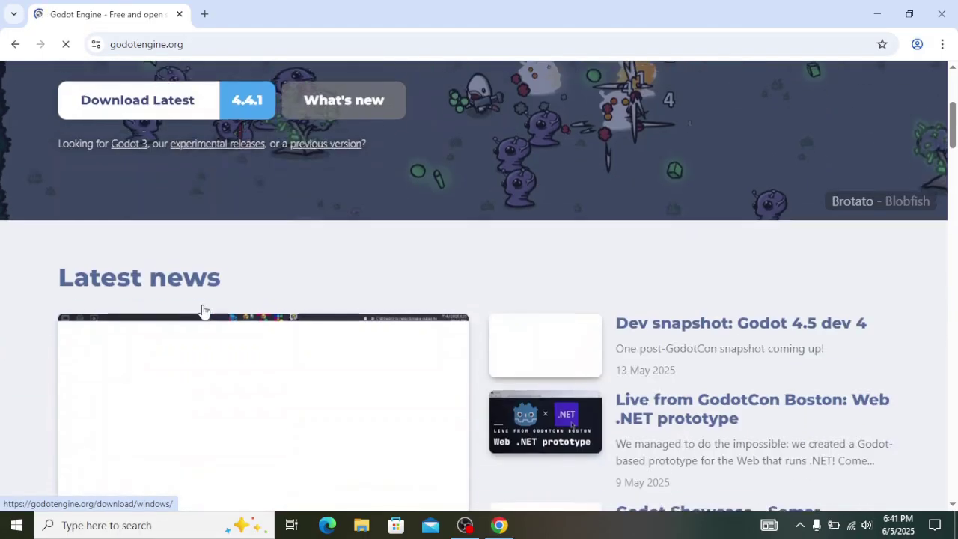
pyautogui.scroll(3, 203, 309)
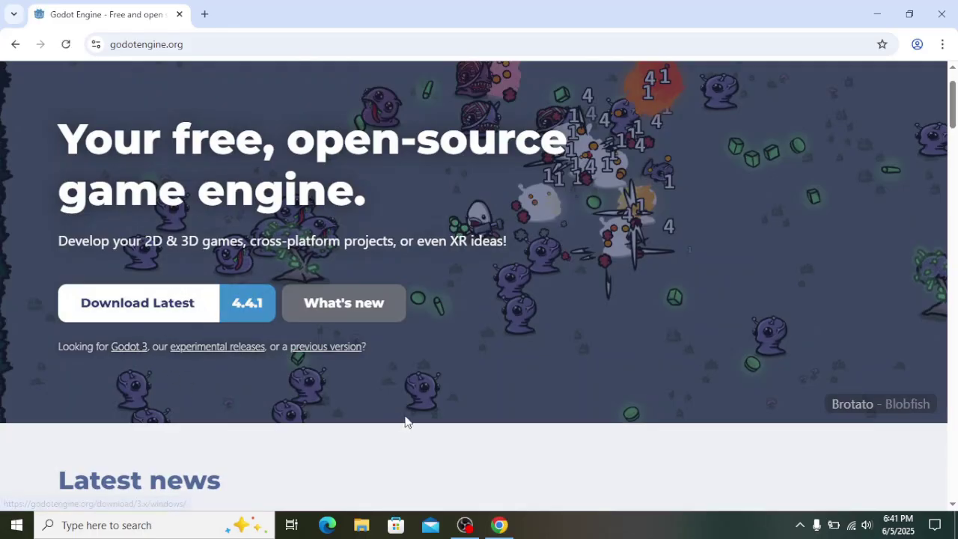
pyautogui.scroll(-1, 152, 298)
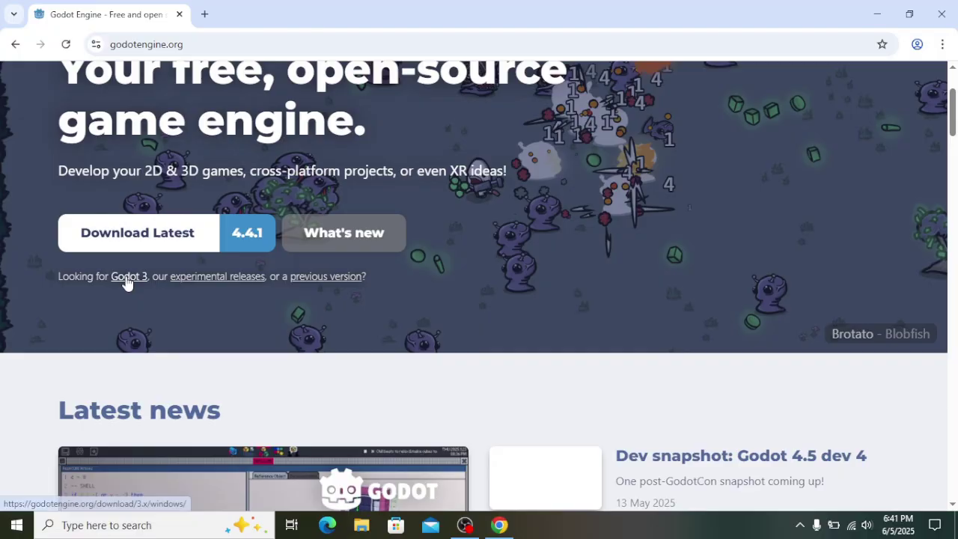
pyautogui.click(126, 279)
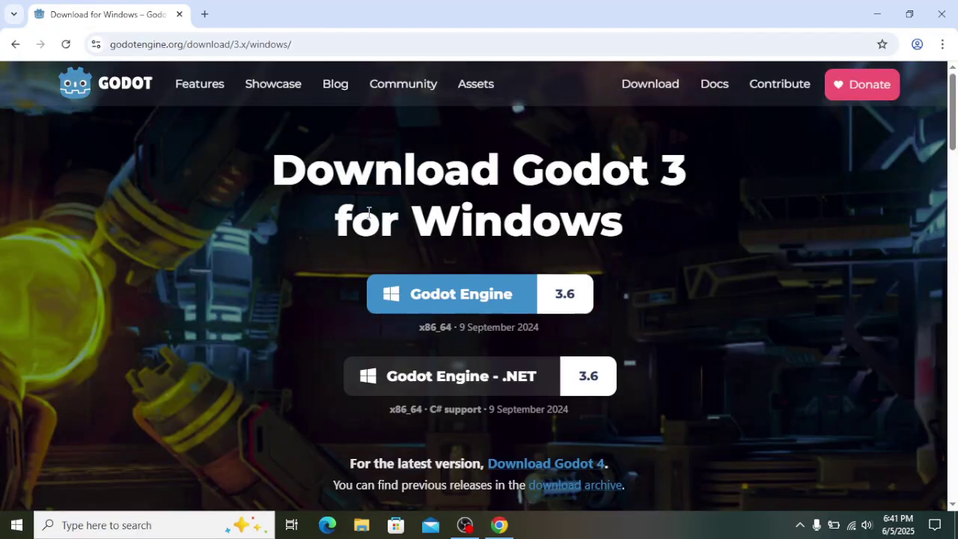
# Review the Godot 3 requirements and download options, and return to the Godot homepage.
pyautogui.scroll(-5, 368, 211)
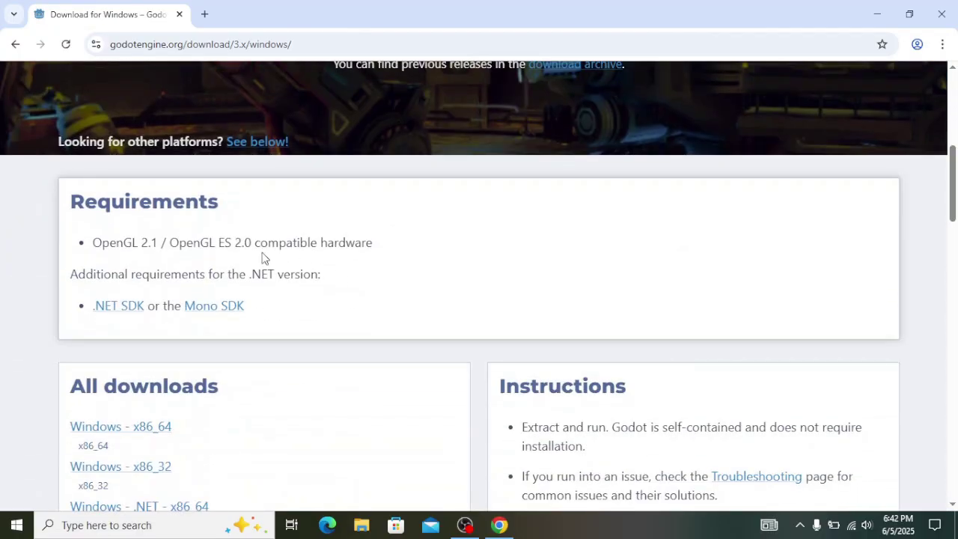
pyautogui.scroll(6, 240, 247)
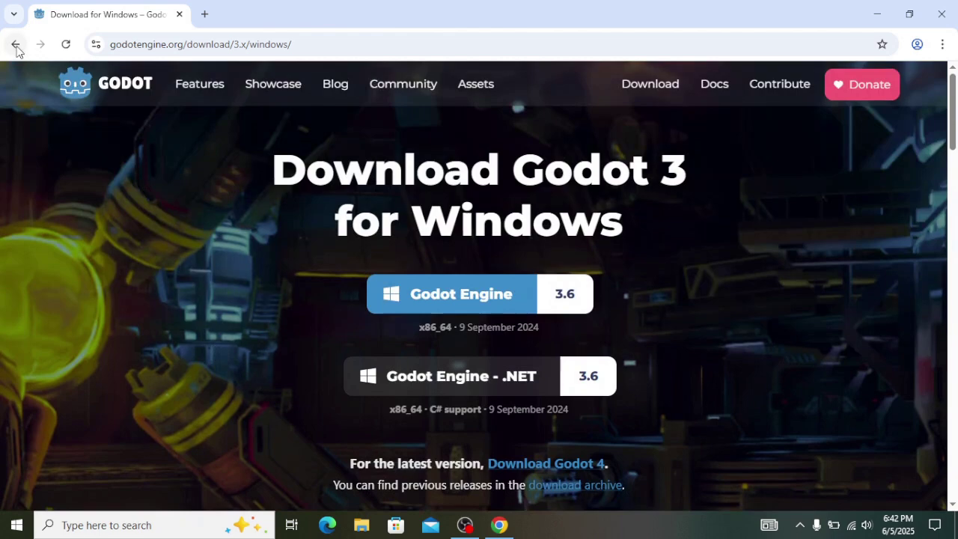
pyautogui.click(15, 45)
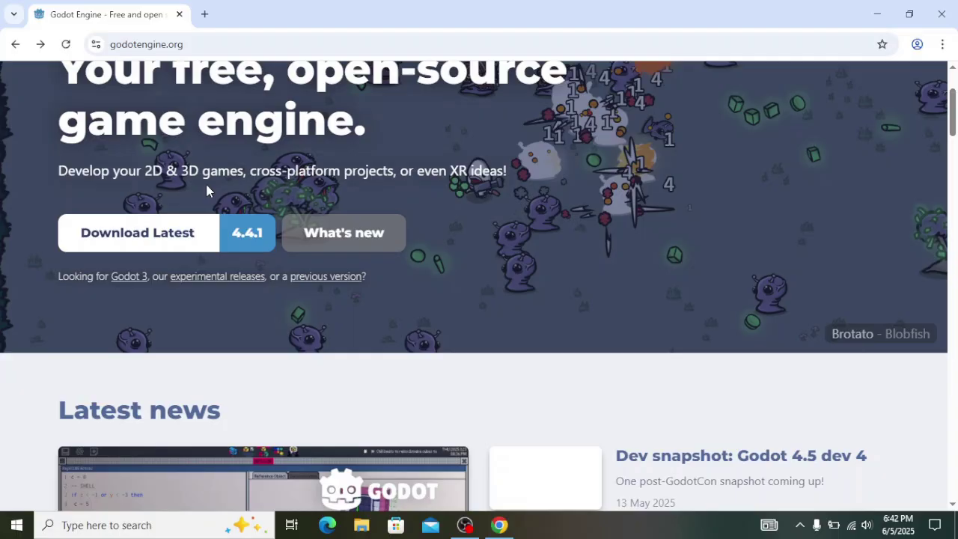
# Open the Windows download page for the latest Godot version, 4.4.1.
pyautogui.click(204, 234)
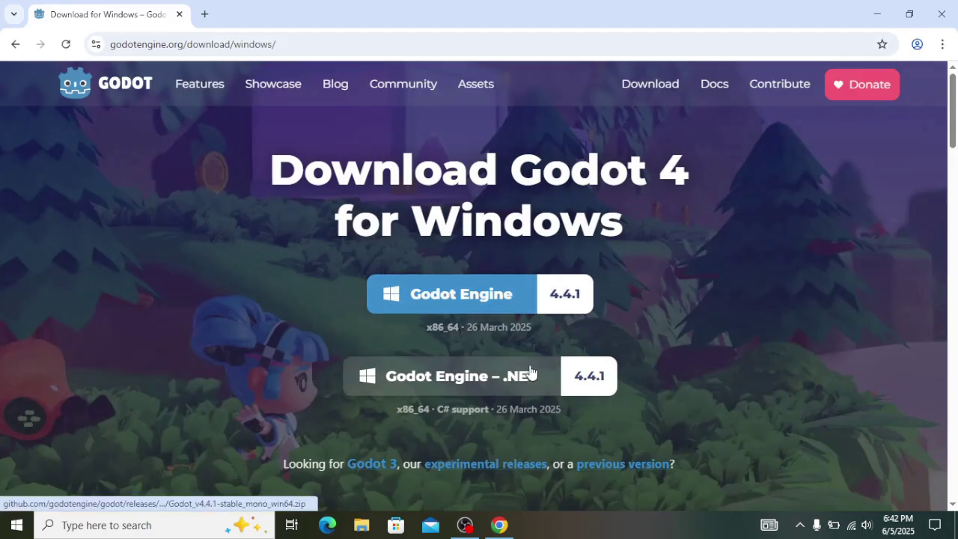
pyautogui.scroll(-1, 530, 372)
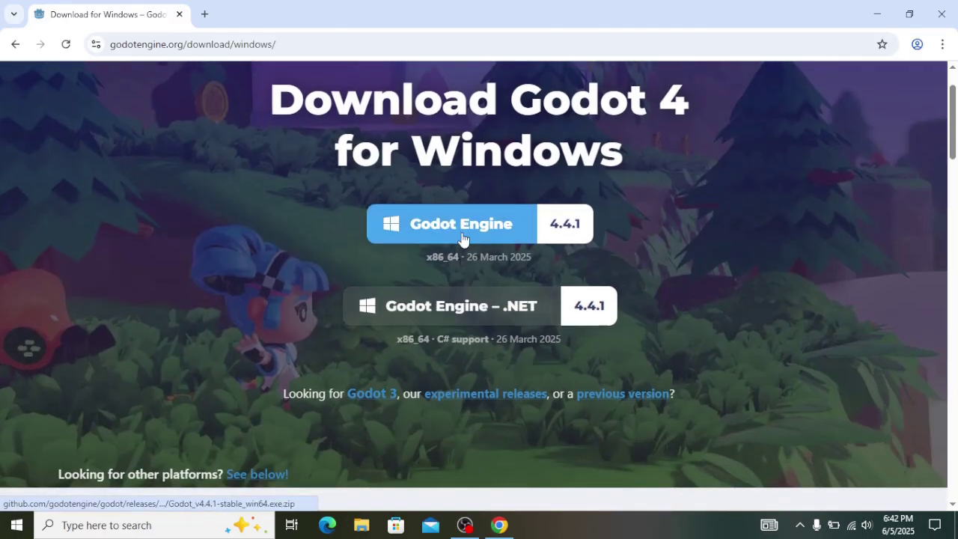
pyautogui.scroll(1, 471, 219)
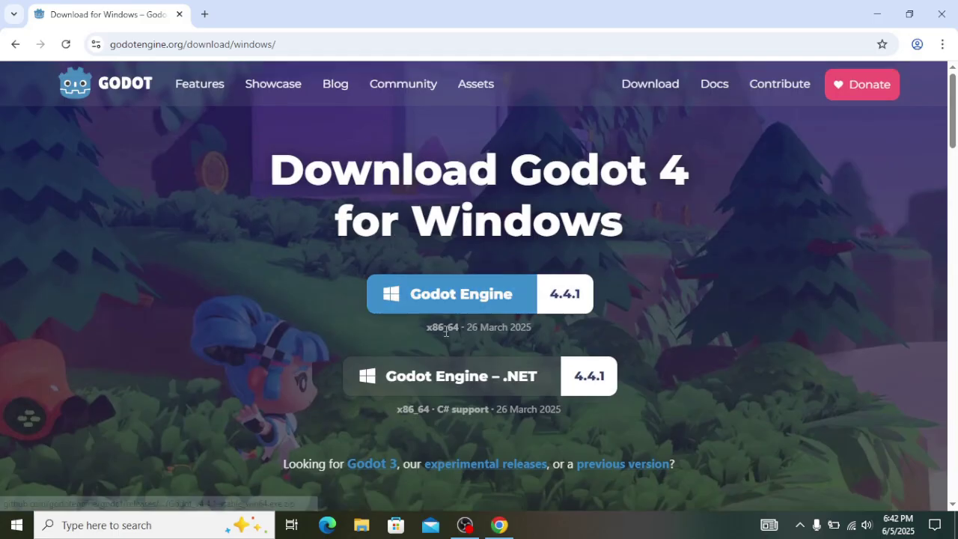
# Compare the standard Godot Engine 4.4.1 download with the .NET edition by highlighting their entries.
pyautogui.moveTo(360, 275); pyautogui.dragTo(610, 297)
pyautogui.click(668, 334)
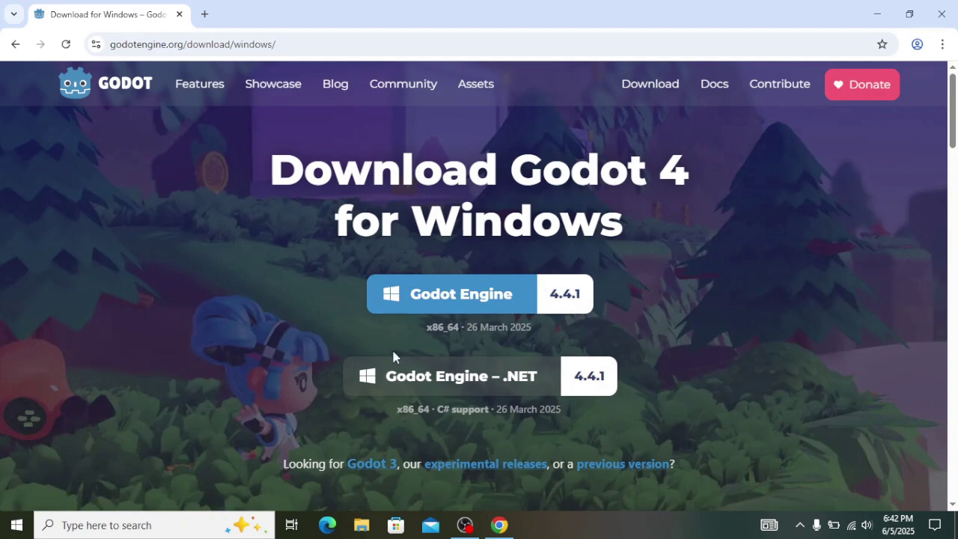
pyautogui.moveTo(299, 350); pyautogui.dragTo(542, 398)
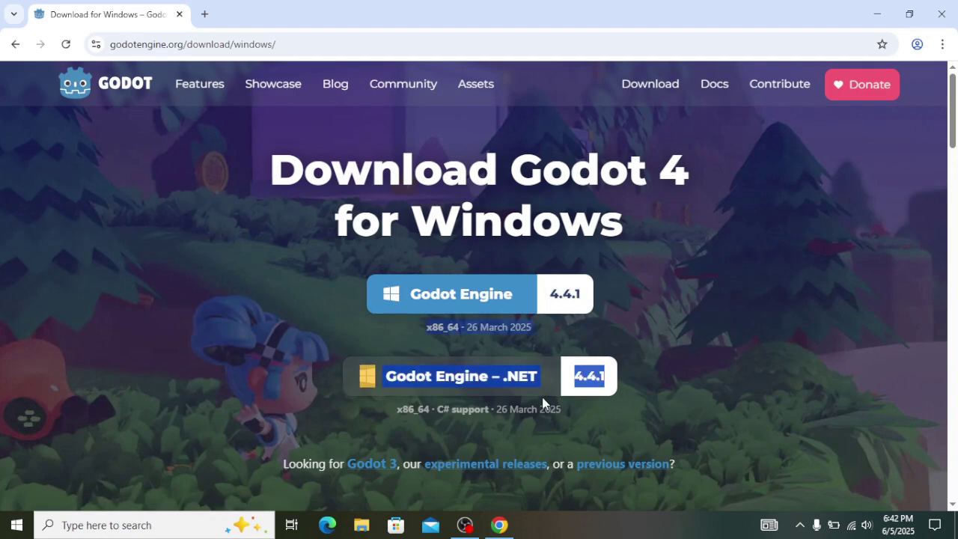
pyautogui.click(656, 416)
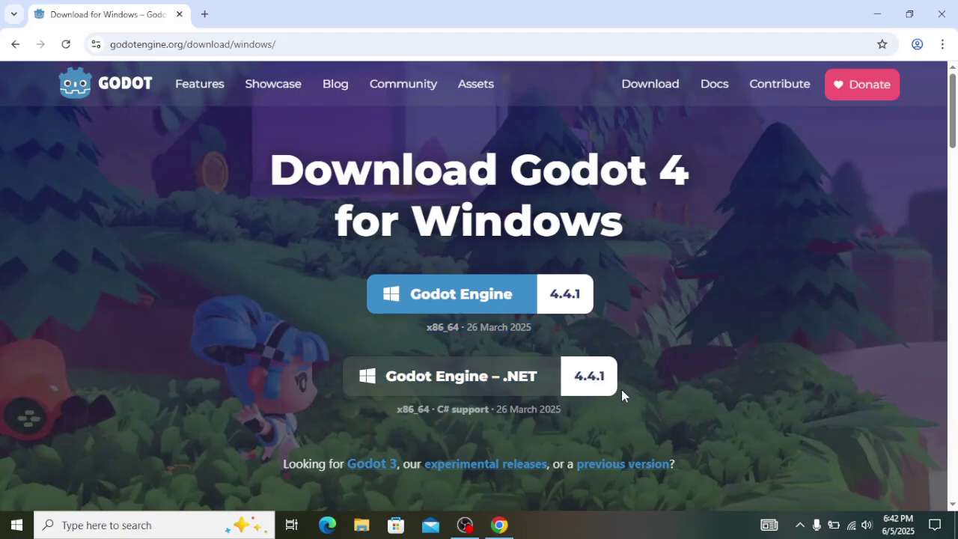
pyautogui.scroll(-1, 622, 394)
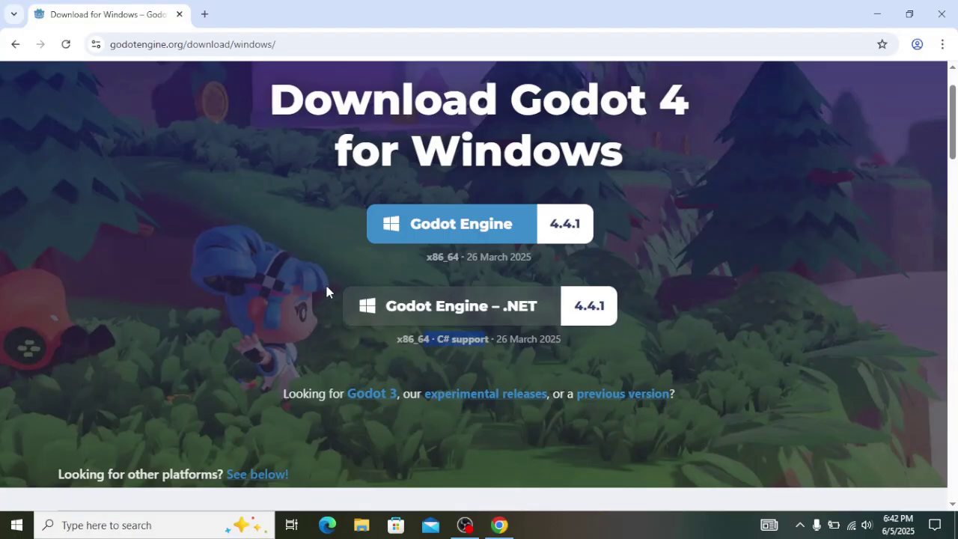
pyautogui.moveTo(324, 284); pyautogui.dragTo(699, 332)
pyautogui.click(699, 333)
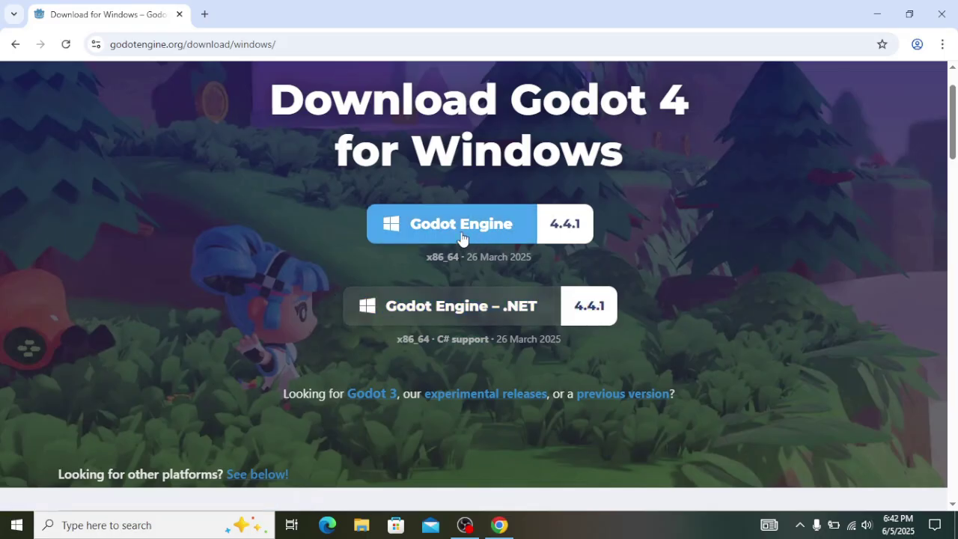
# Download the standard Godot Engine 4.4.1 for Windows and dismiss the donation message.
pyautogui.scroll(1, 460, 245)
pyautogui.click(469, 301)
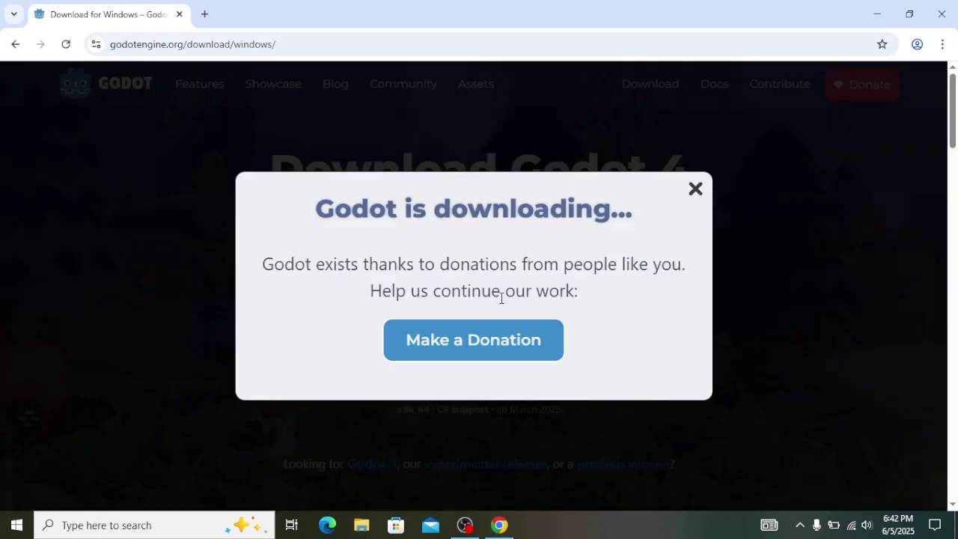
pyautogui.click(696, 190)
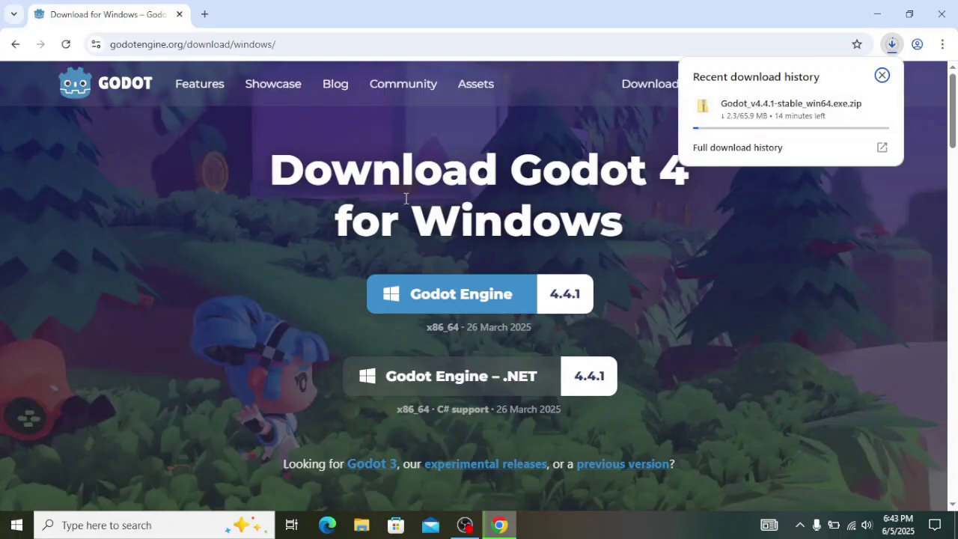
pyautogui.moveTo(304, 174); pyautogui.dragTo(578, 233)
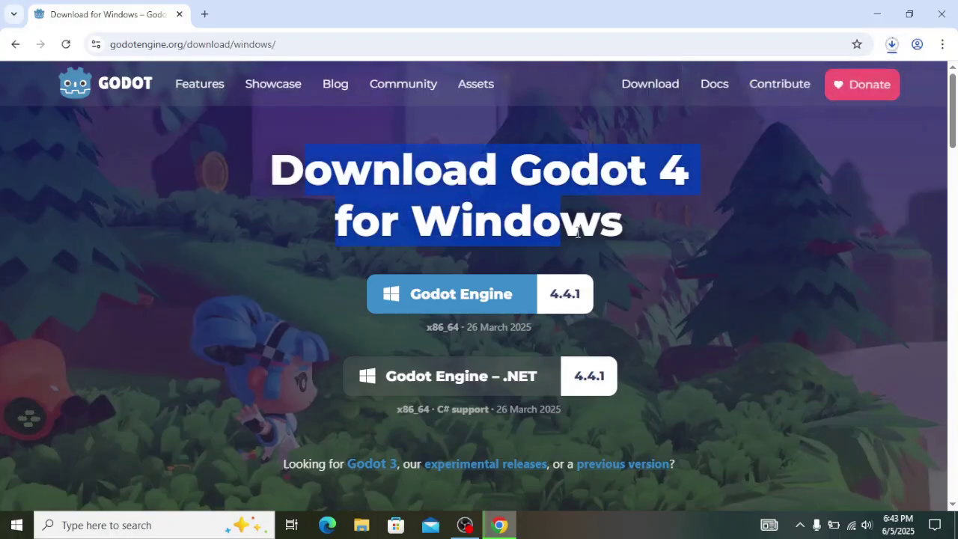
pyautogui.click(577, 233)
pyautogui.scroll(-4, 605, 274)
pyautogui.scroll(4, 596, 276)
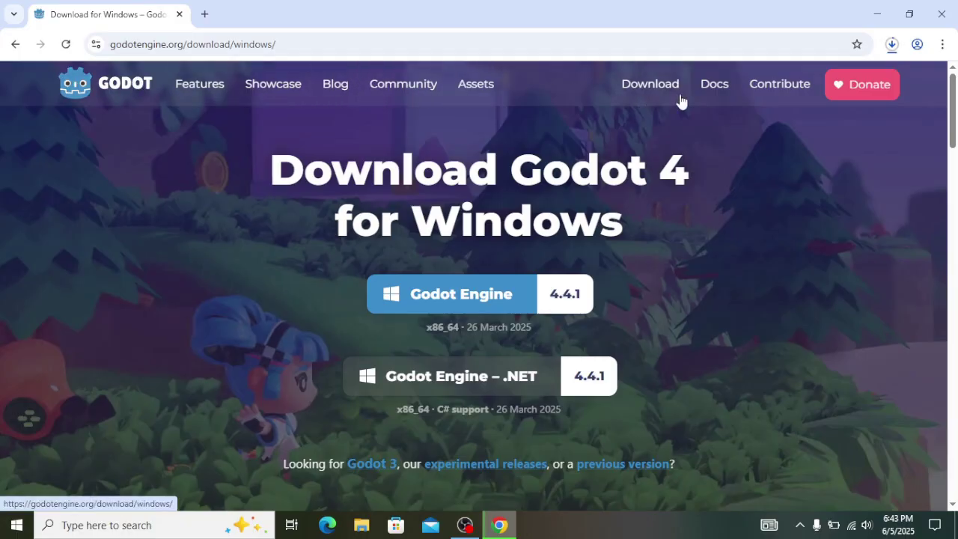
# Open the Godot documentation from the website and look through the 4.4 branch start page.
pyautogui.click(709, 98)
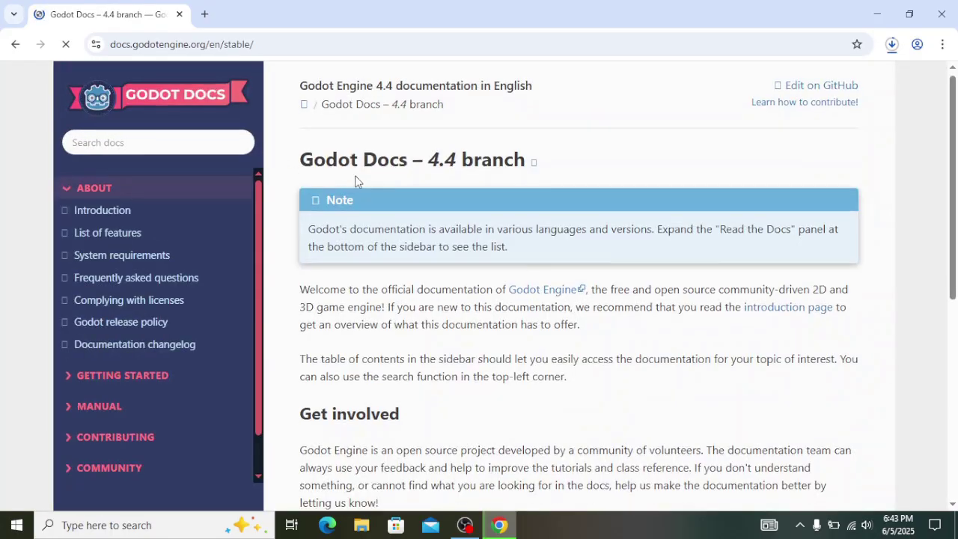
pyautogui.scroll(-5, 355, 175)
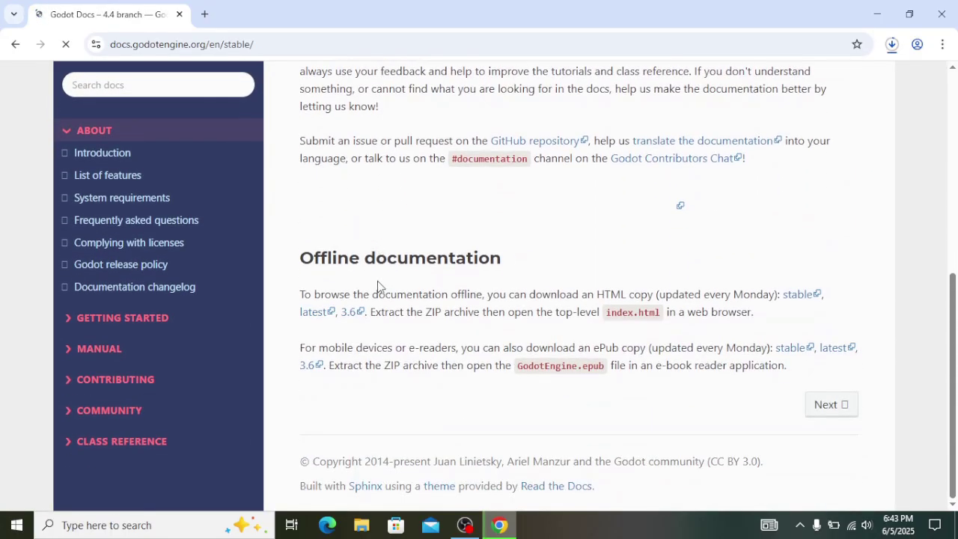
pyautogui.scroll(5, 337, 252)
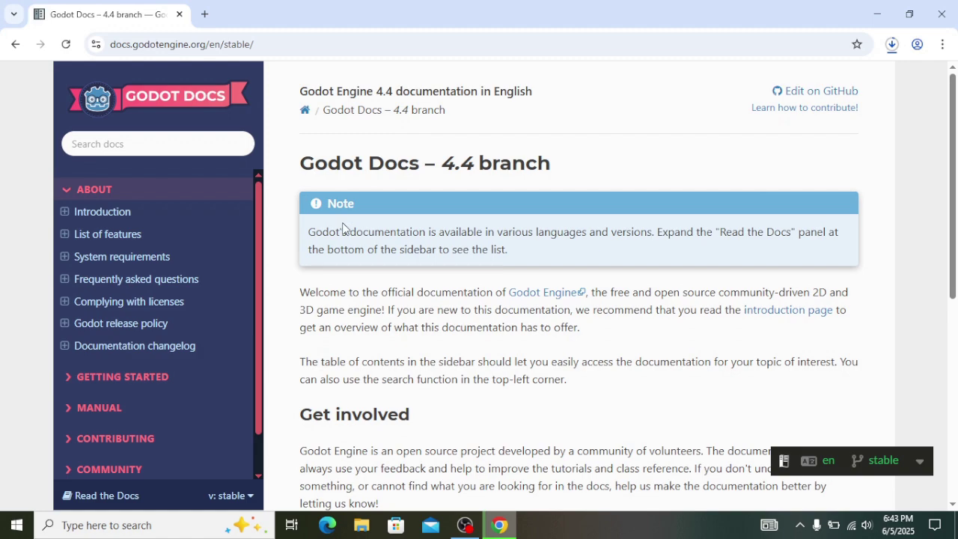
pyautogui.scroll(-5, 343, 228)
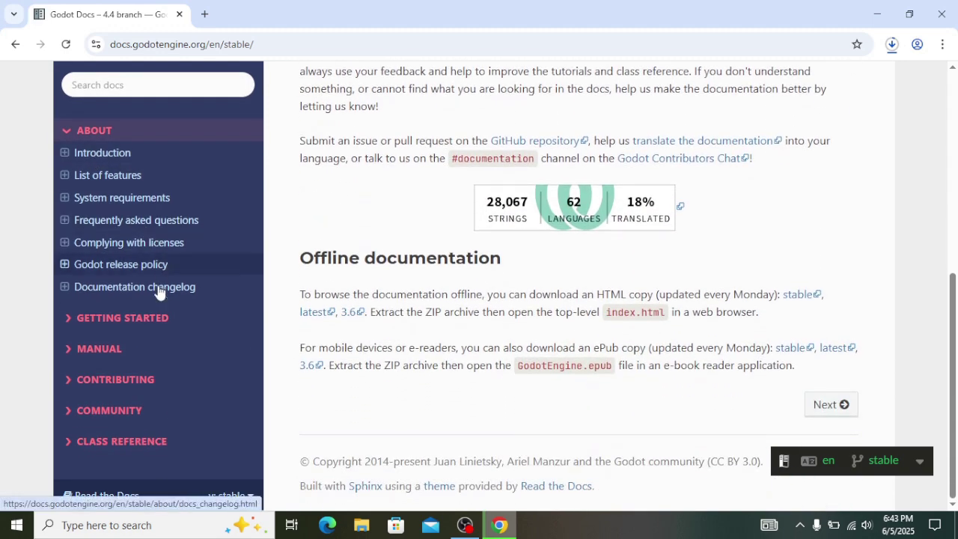
# Expand the Getting Started section of the documentation and open its Introduction page to view the listed topics.
pyautogui.click(68, 320)
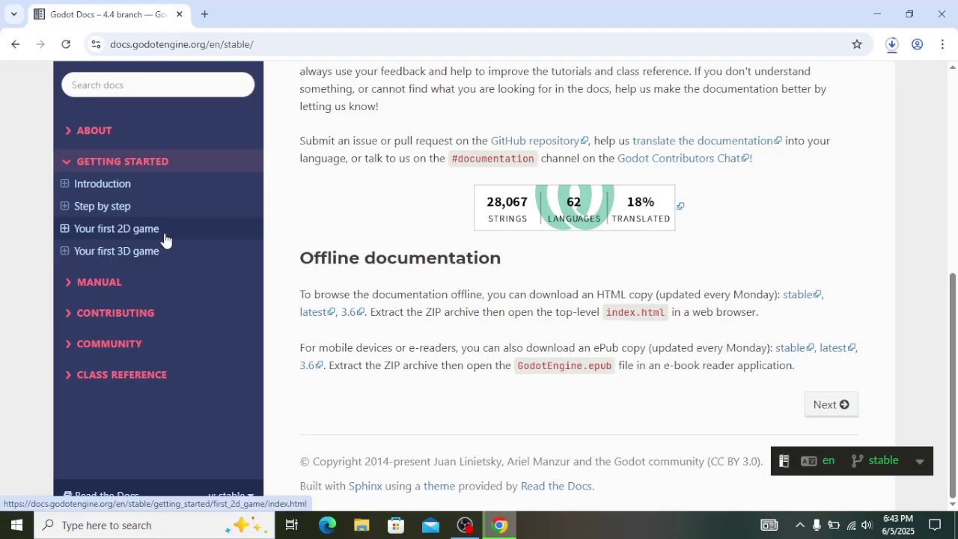
pyautogui.scroll(5, 357, 271)
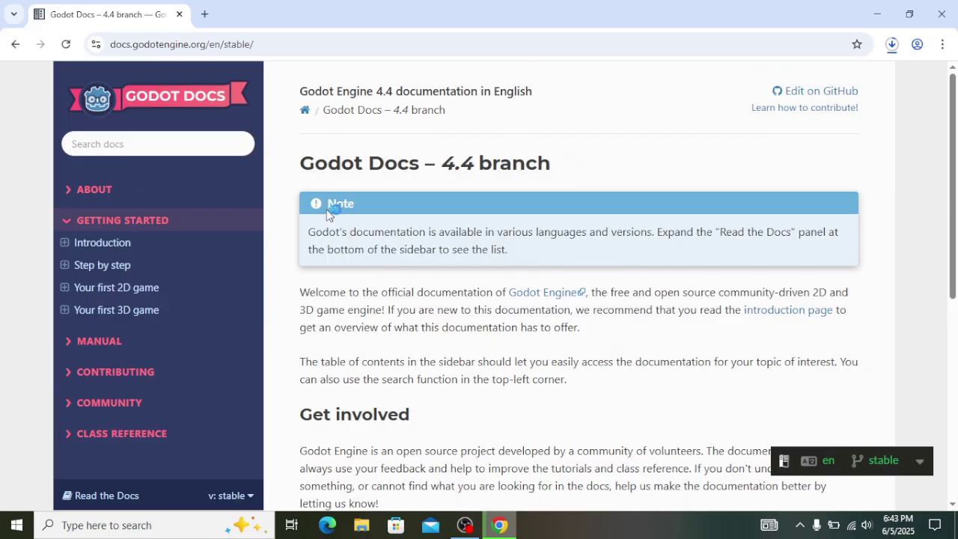
pyautogui.moveTo(320, 200); pyautogui.dragTo(357, 207)
pyautogui.click(363, 205)
pyautogui.click(358, 212)
pyautogui.click(144, 243)
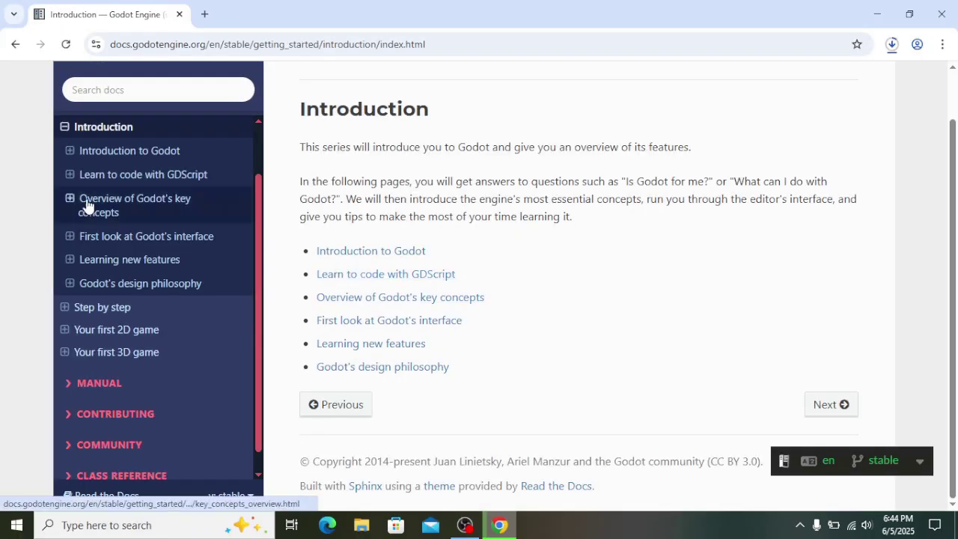
pyautogui.scroll(-1, 135, 240)
pyautogui.scroll(1, 154, 262)
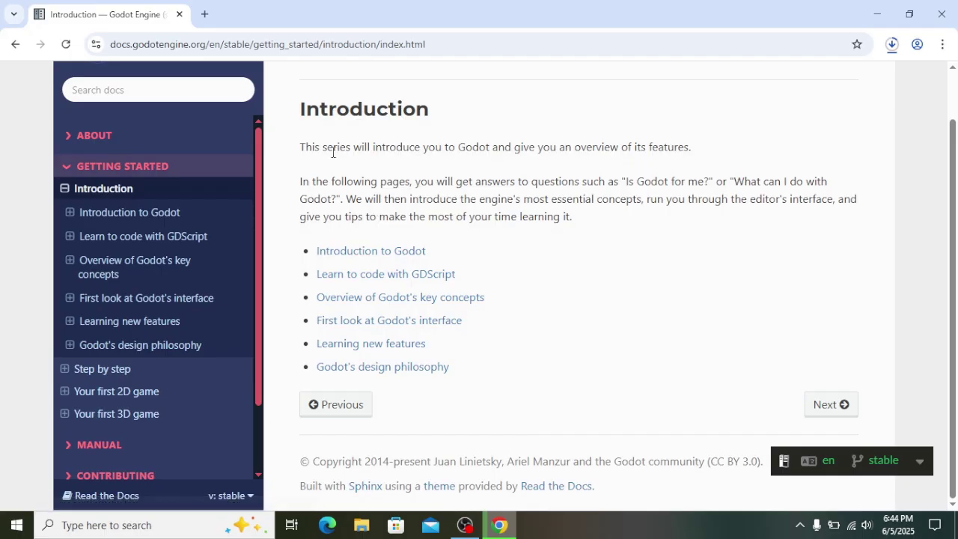
# Open a new browser tab and accept the enhanced ad privacy notice.
pyautogui.scroll(1, 333, 152)
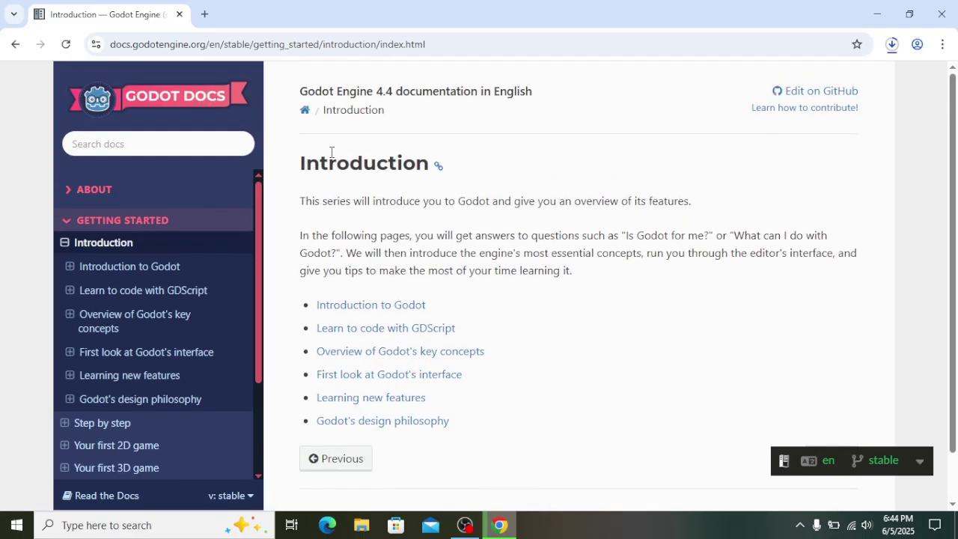
pyautogui.click(203, 14)
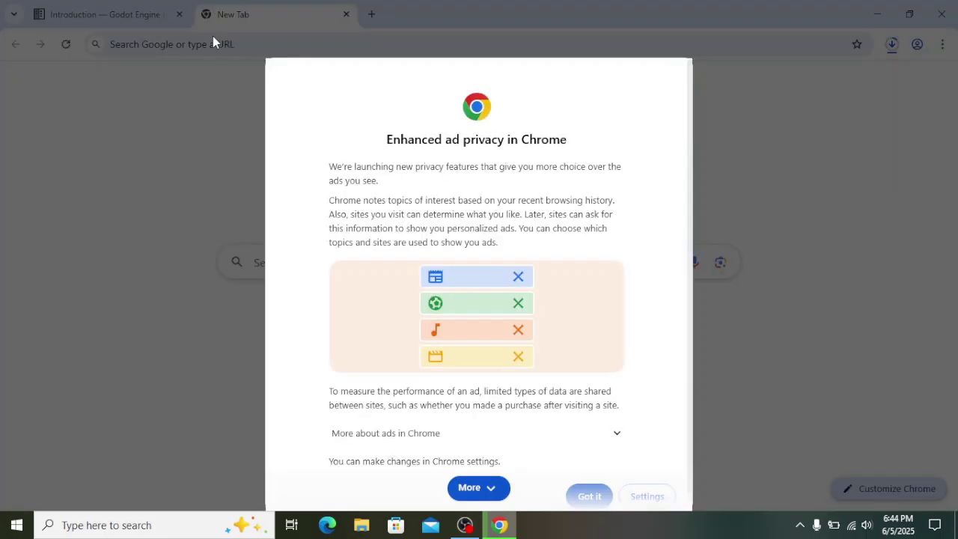
pyautogui.scroll(-1, 470, 302)
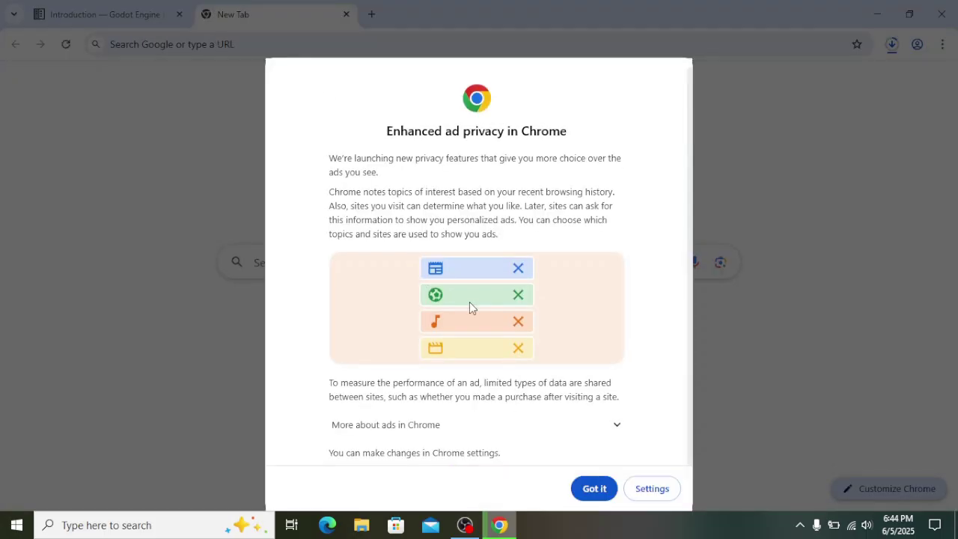
pyautogui.click(607, 490)
# Search Google for libresprite and open the Downloads page of the official LibreSprite website.
pyautogui.click(151, 43)
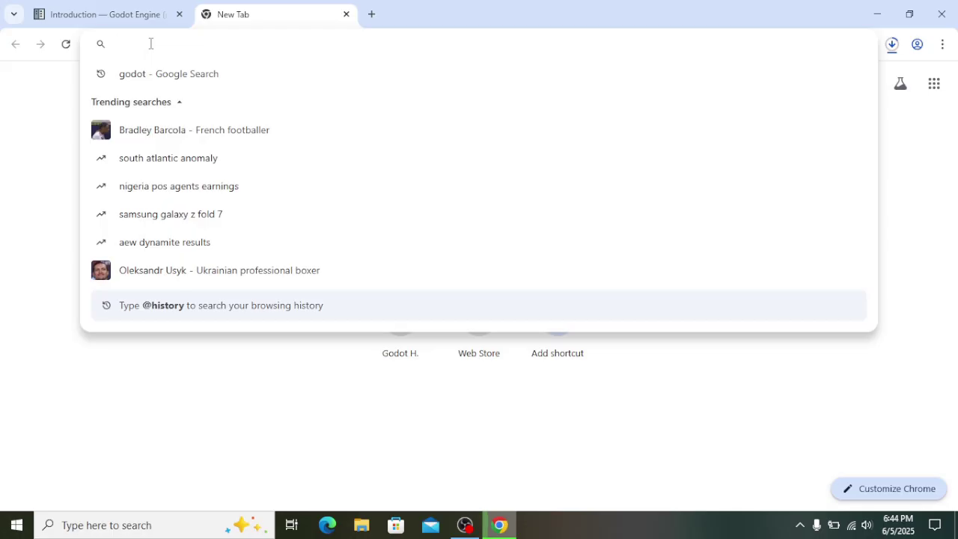
pyautogui.write('libre')
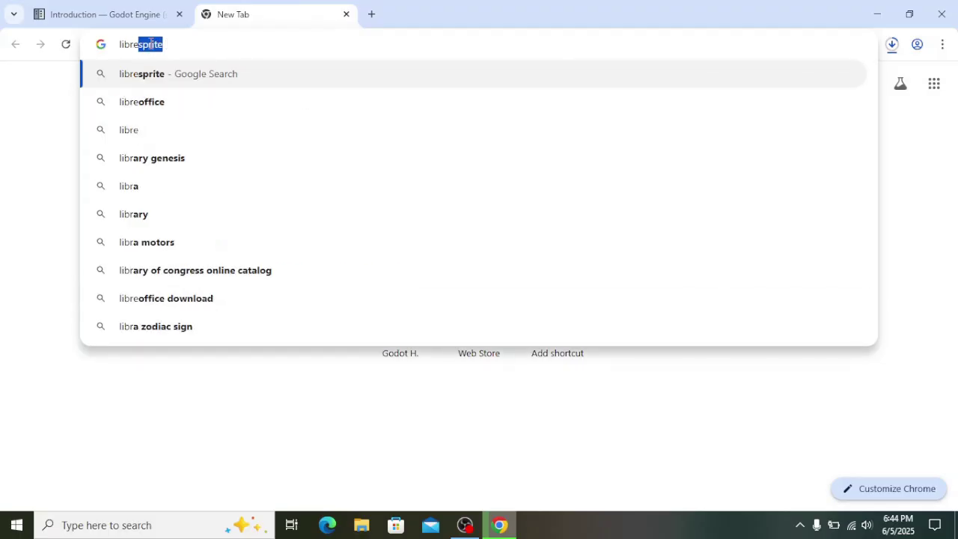
pyautogui.press('Return')
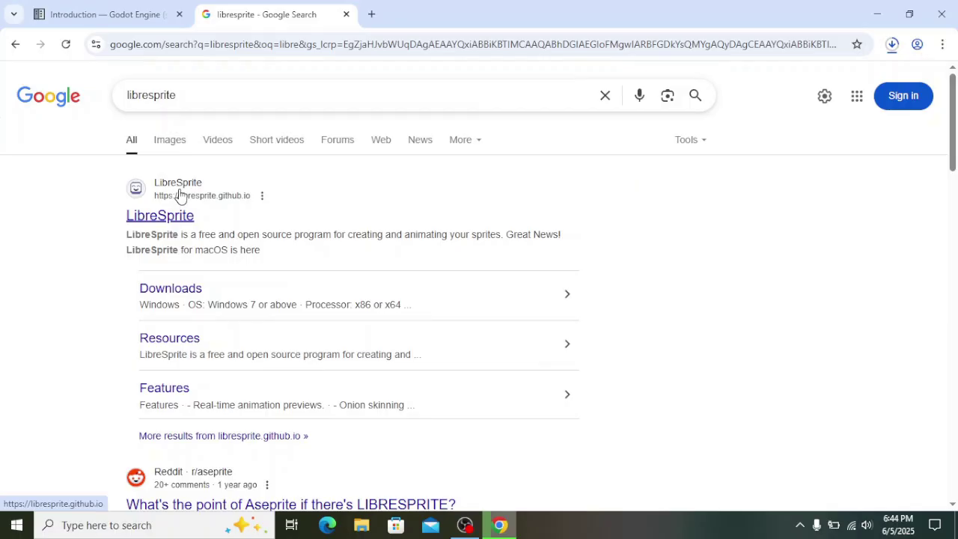
pyautogui.click(180, 195)
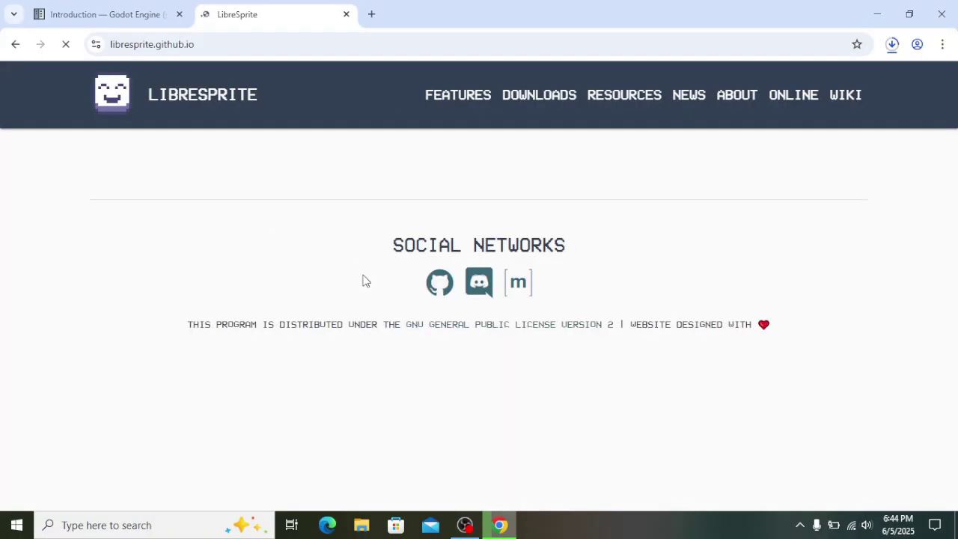
pyautogui.click(552, 106)
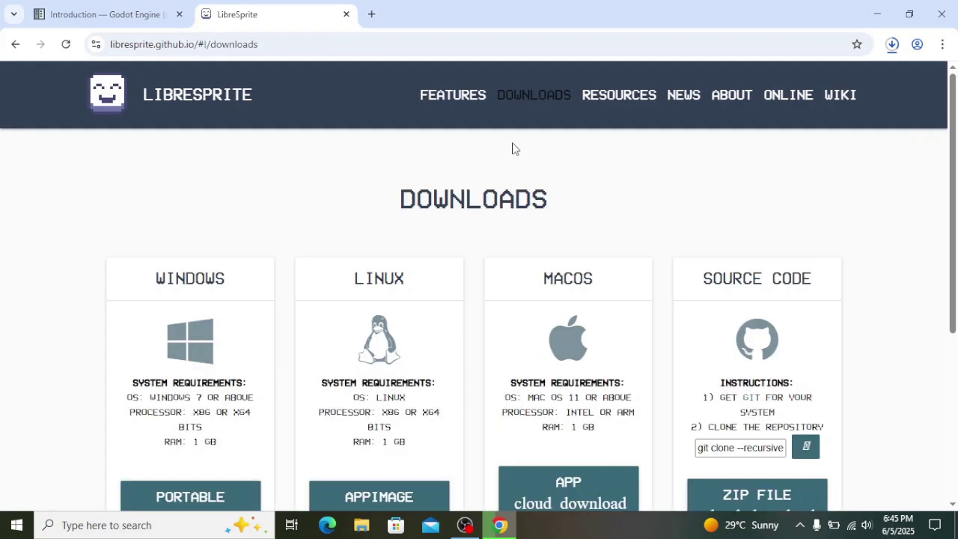
# Review the LibreSprite download options by highlighting the Windows, Linux, macOS and Source Code headings.
pyautogui.scroll(-2, 516, 242)
pyautogui.scroll(2, 417, 282)
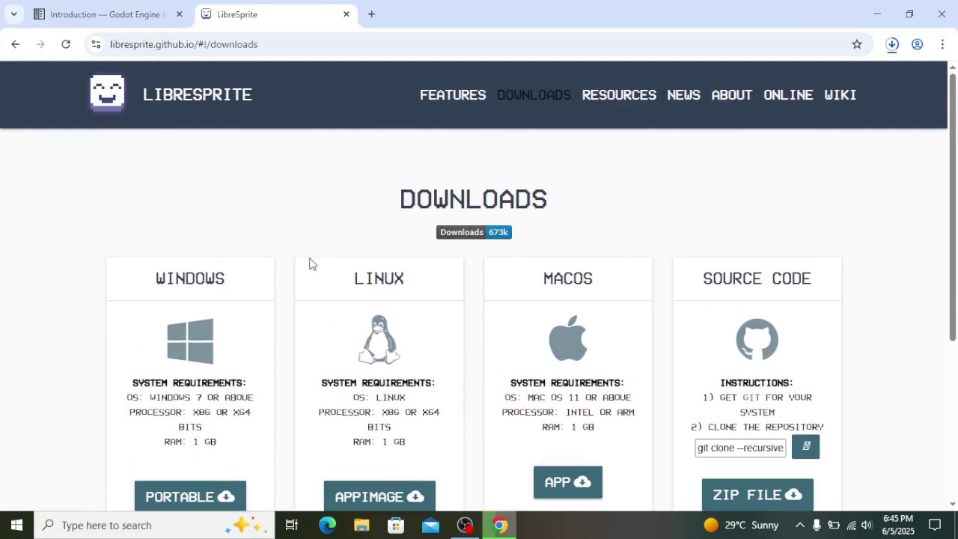
pyautogui.moveTo(155, 279); pyautogui.dragTo(257, 282)
pyautogui.click(258, 282)
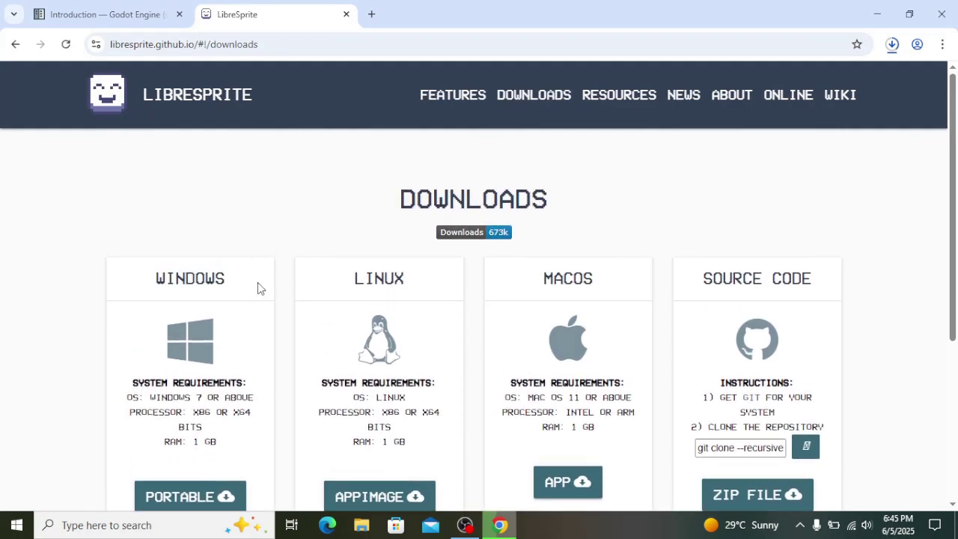
pyautogui.scroll(-1, 393, 277)
pyautogui.moveTo(351, 209); pyautogui.dragTo(417, 228)
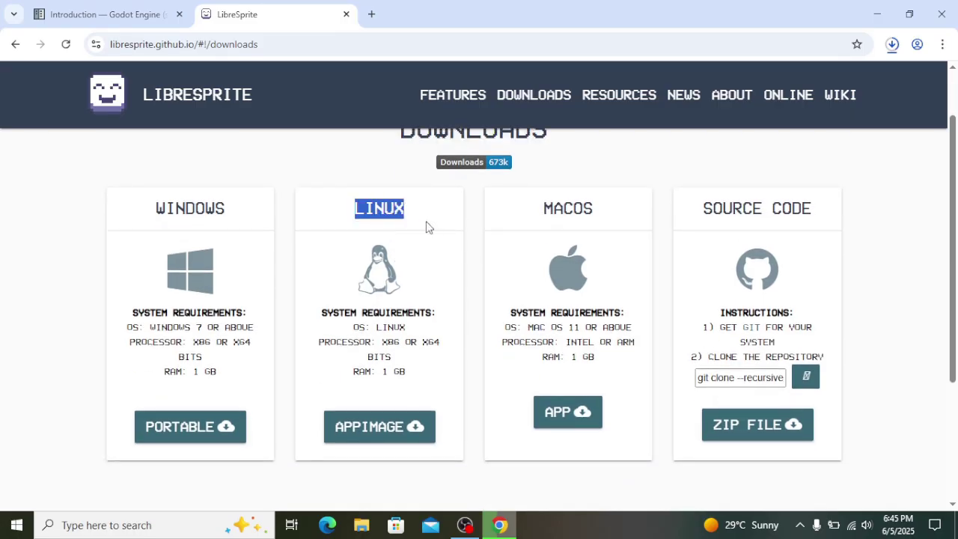
pyautogui.moveTo(527, 211); pyautogui.dragTo(592, 215)
pyautogui.click(593, 215)
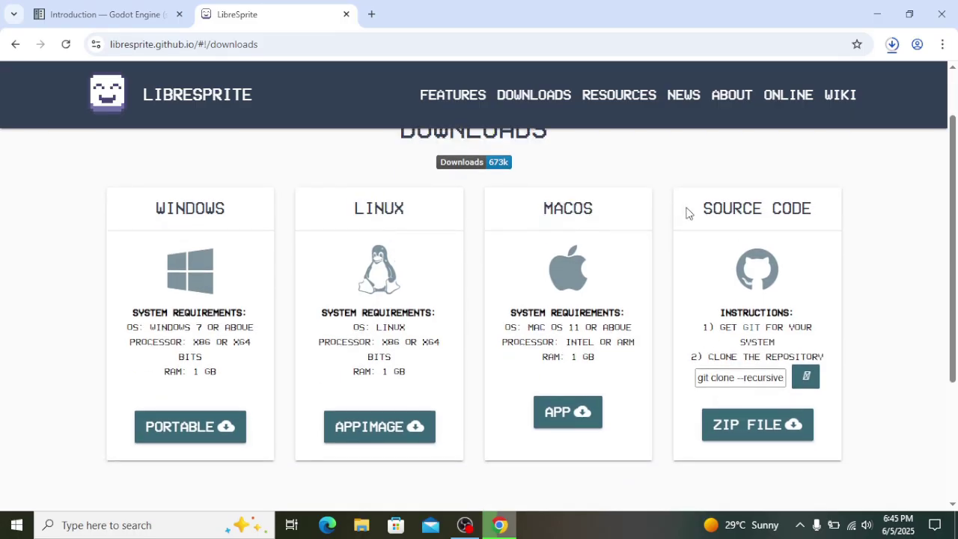
pyautogui.moveTo(702, 211); pyautogui.dragTo(819, 220)
pyautogui.click(822, 223)
pyautogui.moveTo(704, 212); pyautogui.dragTo(819, 224)
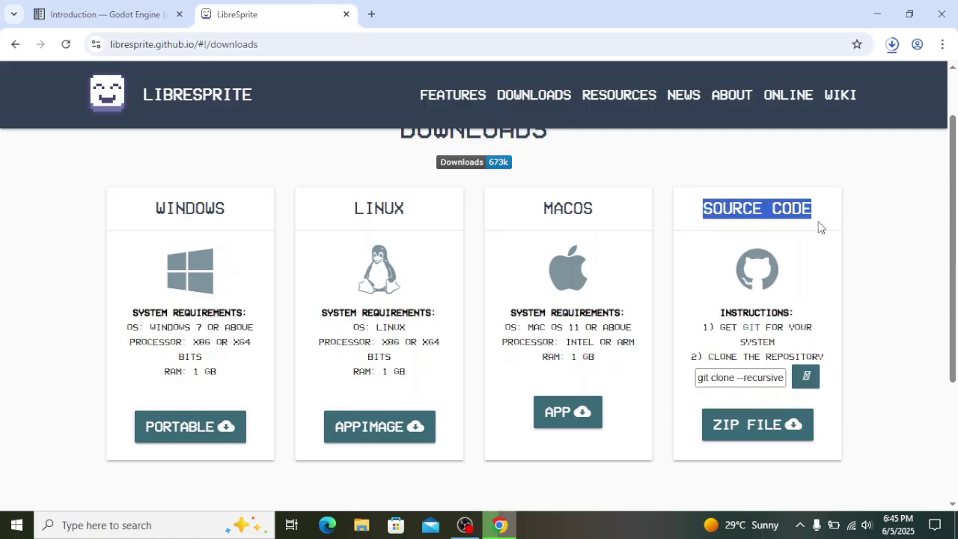
pyautogui.click(821, 227)
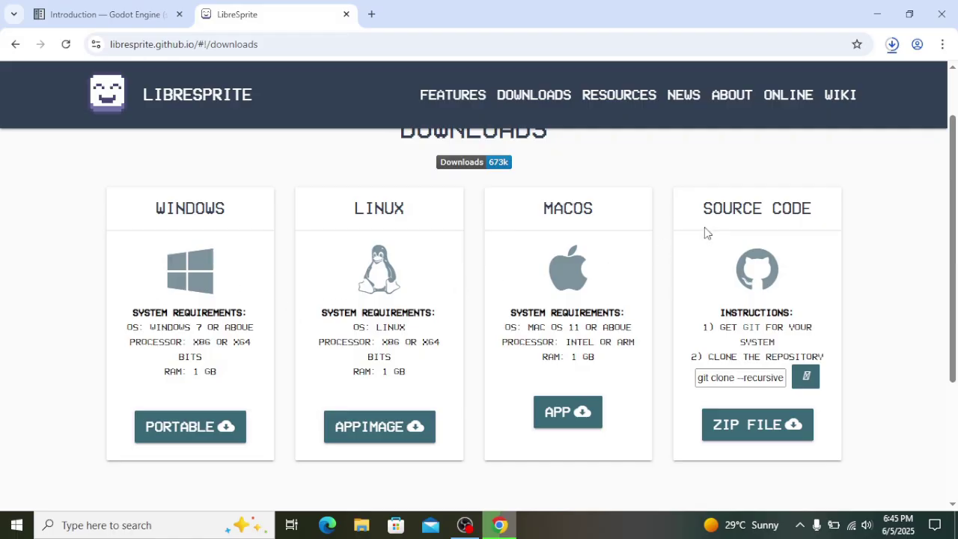
pyautogui.moveTo(713, 201); pyautogui.dragTo(810, 214)
pyautogui.click(810, 216)
# Look over the platform download cards again, marking the Linux and macOS entries.
pyautogui.scroll(-2, 199, 389)
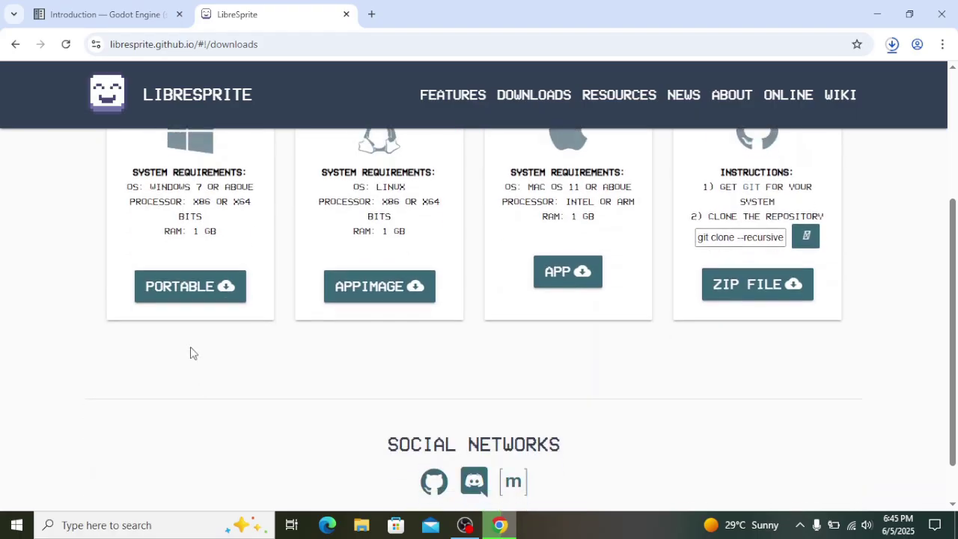
pyautogui.scroll(1, 187, 337)
pyautogui.scroll(1, 182, 322)
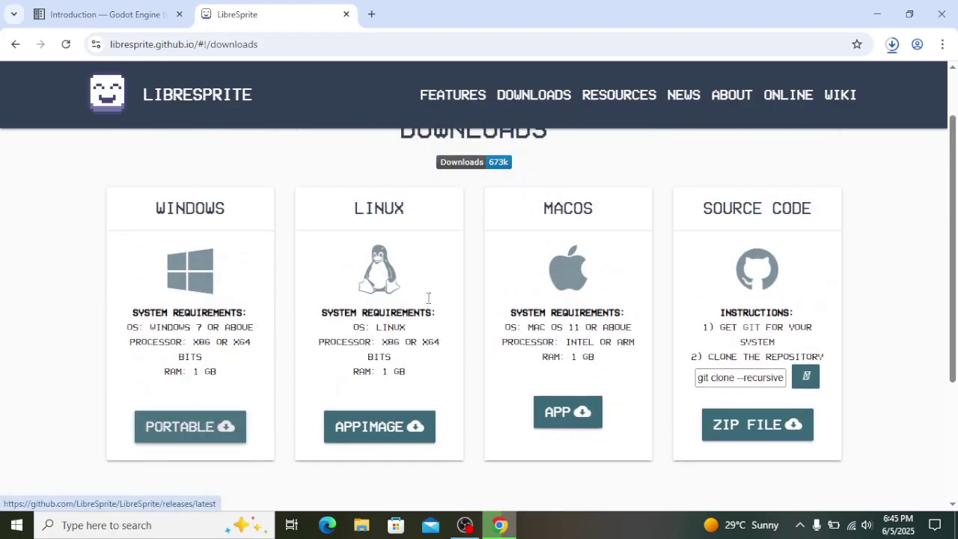
pyautogui.moveTo(370, 206); pyautogui.dragTo(374, 307)
pyautogui.click(375, 303)
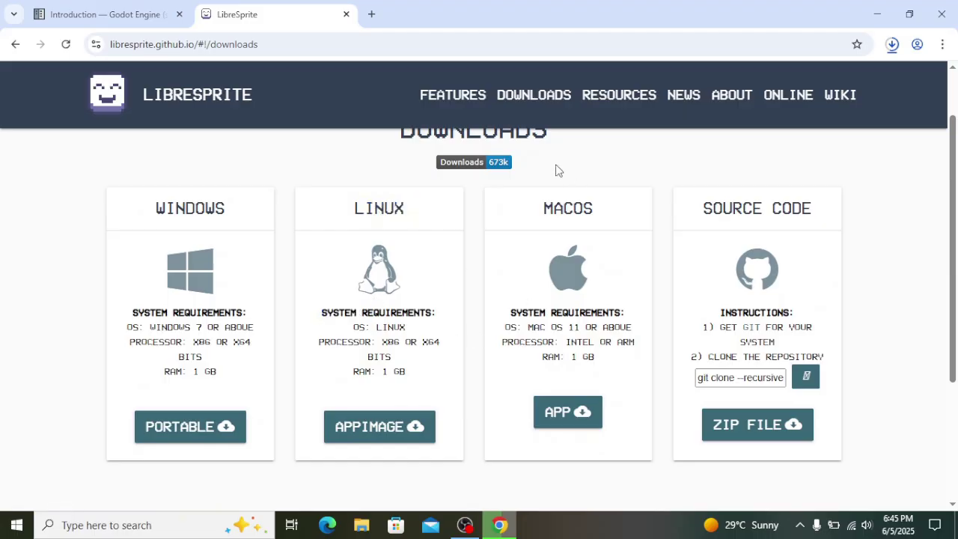
pyautogui.moveTo(554, 172); pyautogui.dragTo(558, 252)
pyautogui.click(468, 250)
pyautogui.scroll(-2, 375, 300)
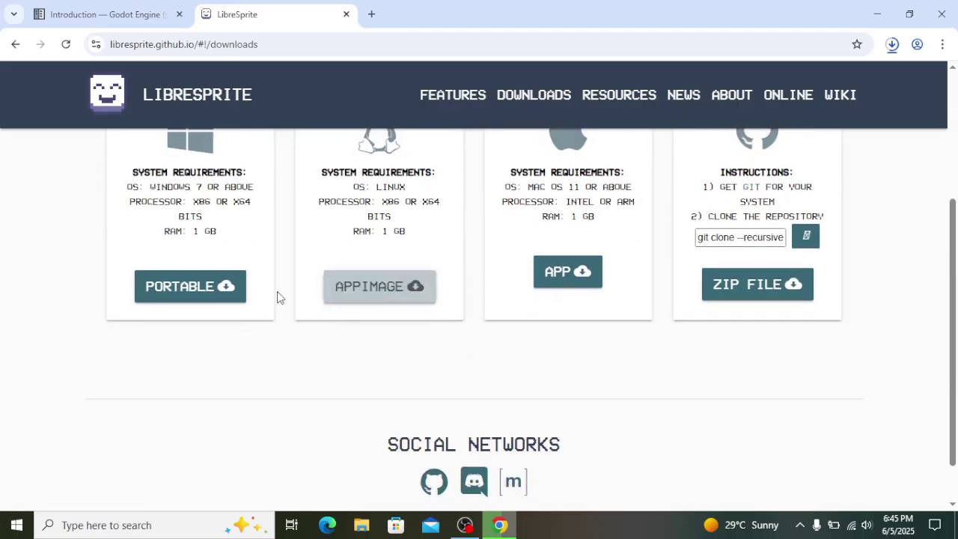
# Highlight the system requirements listed for the Windows version of LibreSprite.
pyautogui.scroll(1, 209, 269)
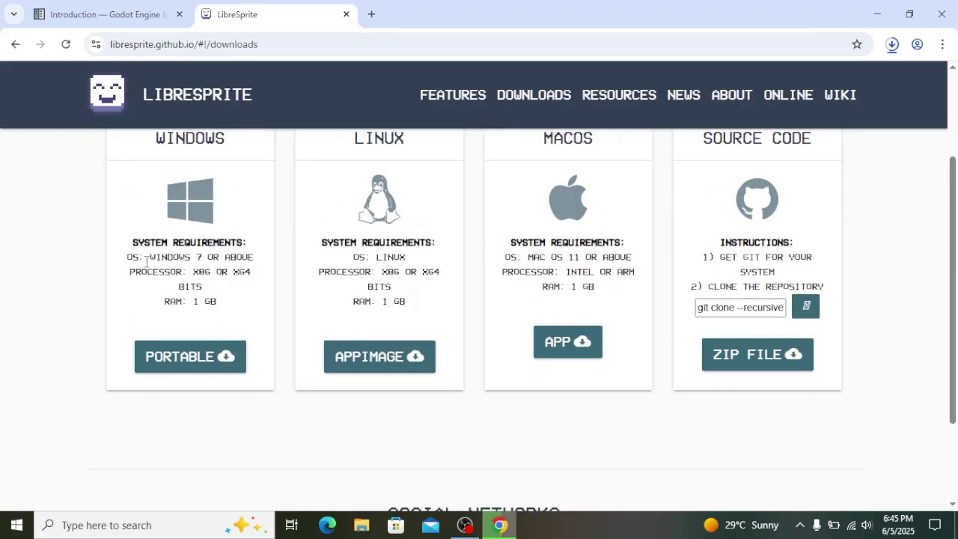
pyautogui.moveTo(133, 255); pyautogui.dragTo(224, 301)
pyautogui.click(226, 302)
pyautogui.moveTo(150, 256); pyautogui.dragTo(228, 271)
pyautogui.click(215, 300)
# Open the GitHub release page for the Windows portable version and look through the release 1.1 notes and assets.
pyautogui.click(208, 348)
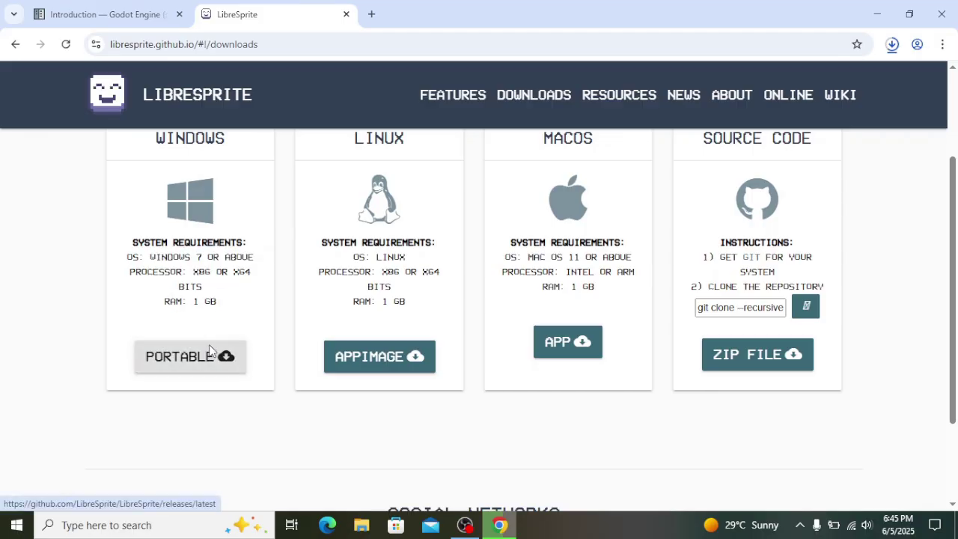
pyautogui.scroll(-2, 255, 357)
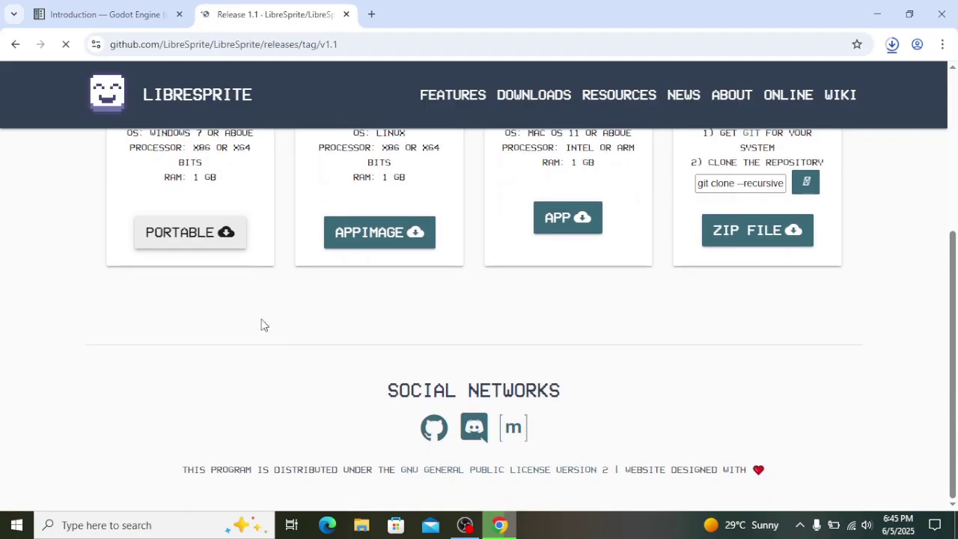
pyautogui.scroll(-4, 262, 311)
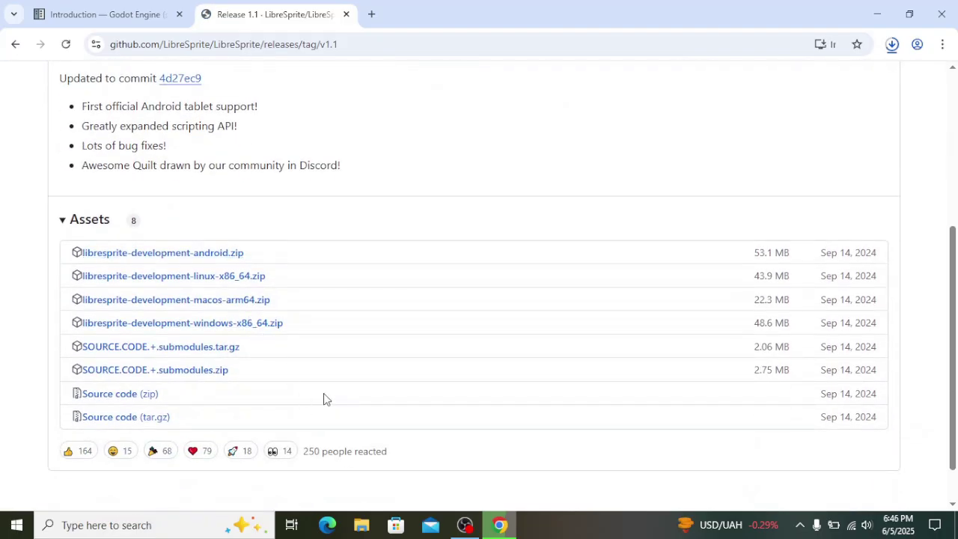
pyautogui.scroll(1, 321, 386)
pyautogui.scroll(3, 315, 372)
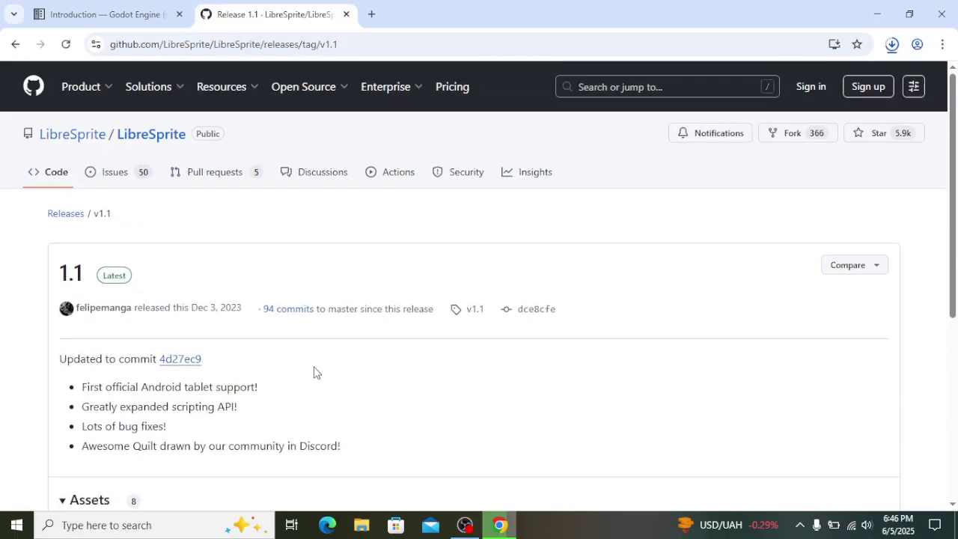
pyautogui.scroll(-3, 314, 372)
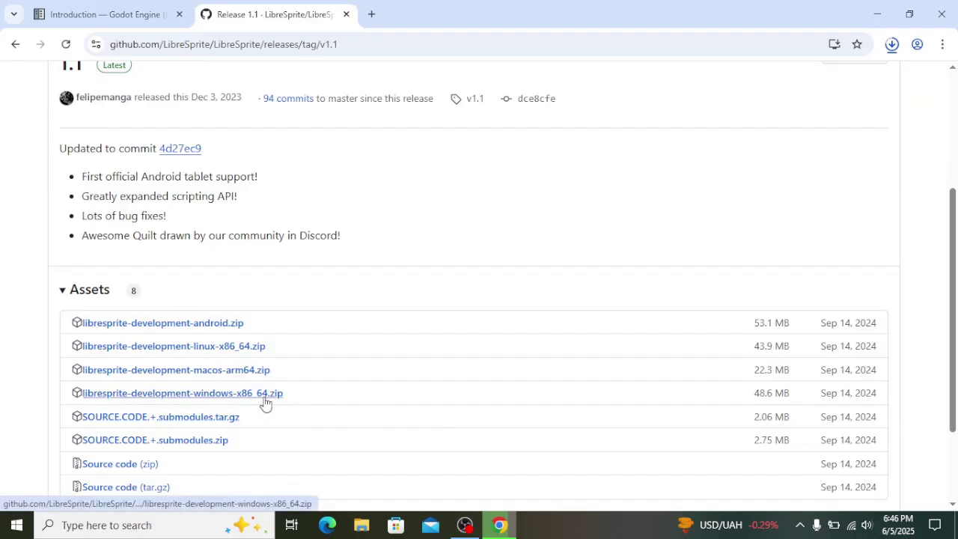
# Compare the Windows, macOS, Linux and Android builds in the release assets by highlighting their file names.
pyautogui.moveTo(304, 402); pyautogui.dragTo(83, 400)
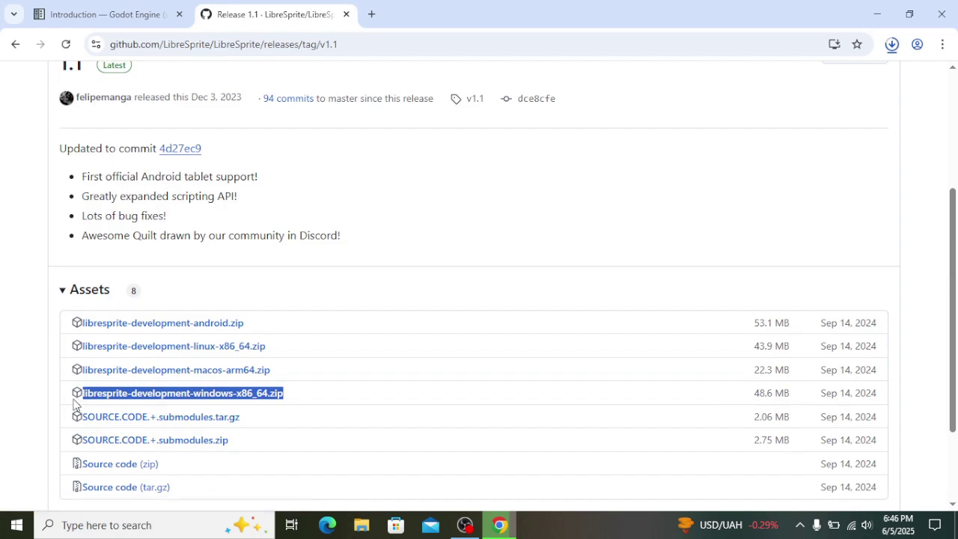
pyautogui.moveTo(298, 370); pyautogui.dragTo(70, 375)
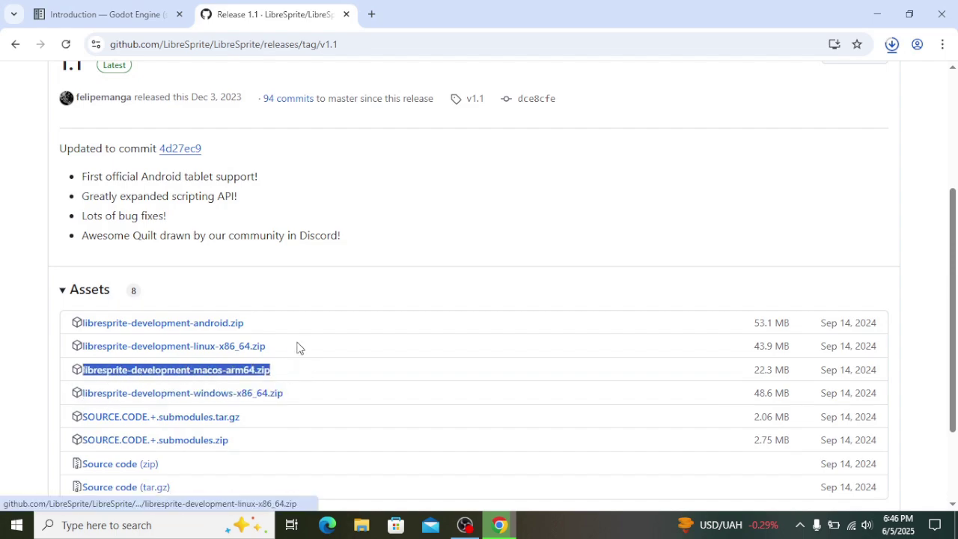
pyautogui.moveTo(298, 346); pyautogui.dragTo(77, 347)
pyautogui.moveTo(276, 333); pyautogui.dragTo(79, 337)
pyautogui.click(3, 336)
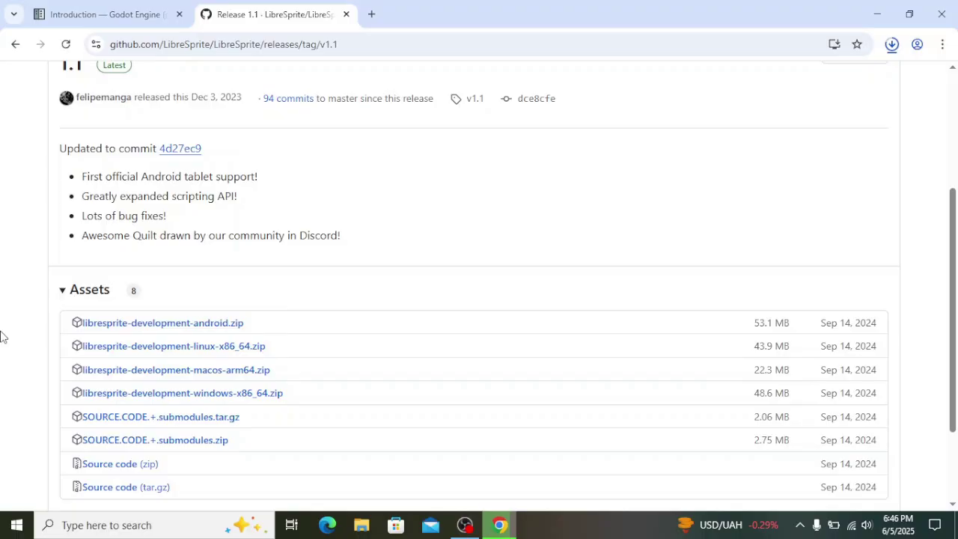
# Download libresprite-development-windows-x86_64.zip from the release 1.1 assets.
pyautogui.scroll(-2, 89, 349)
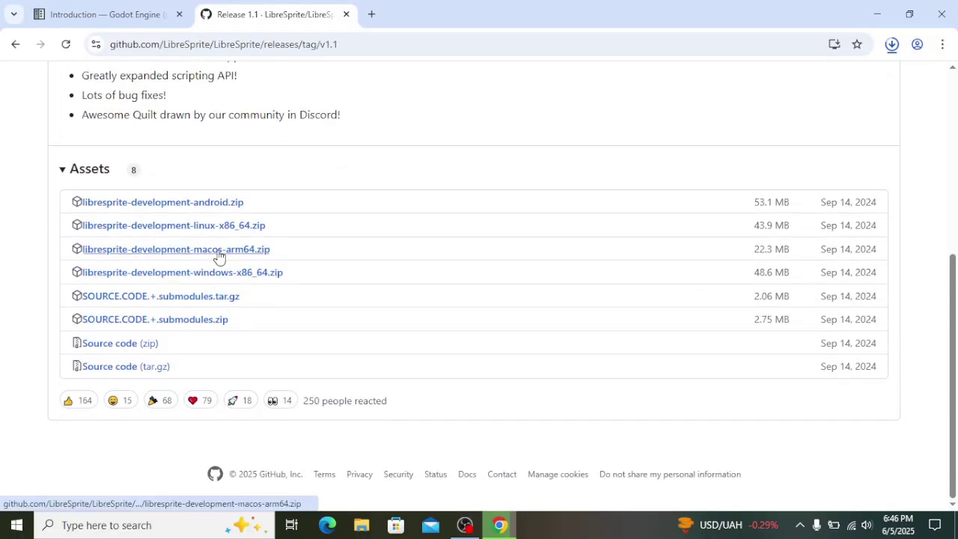
pyautogui.click(234, 280)
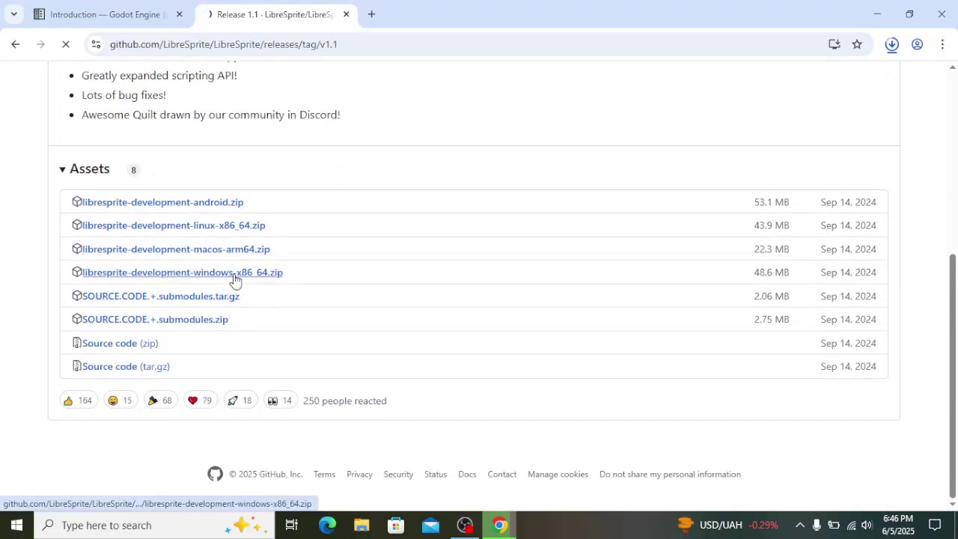
pyautogui.scroll(5, 300, 284)
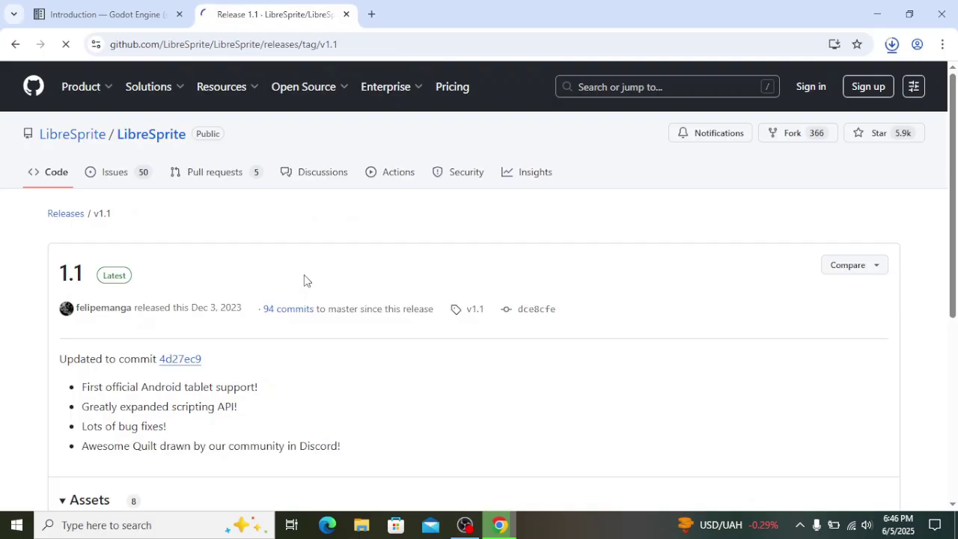
pyautogui.scroll(-4, 304, 281)
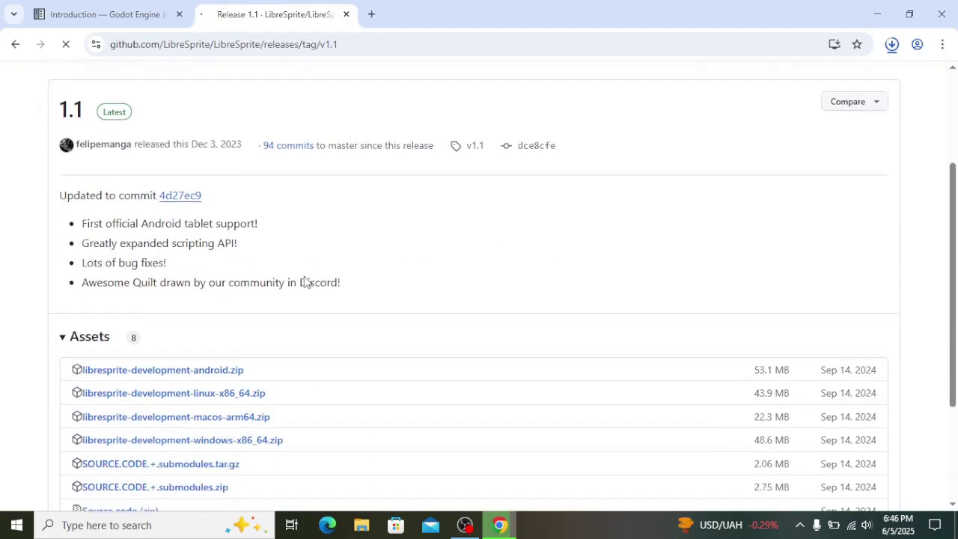
pyautogui.scroll(4, 304, 282)
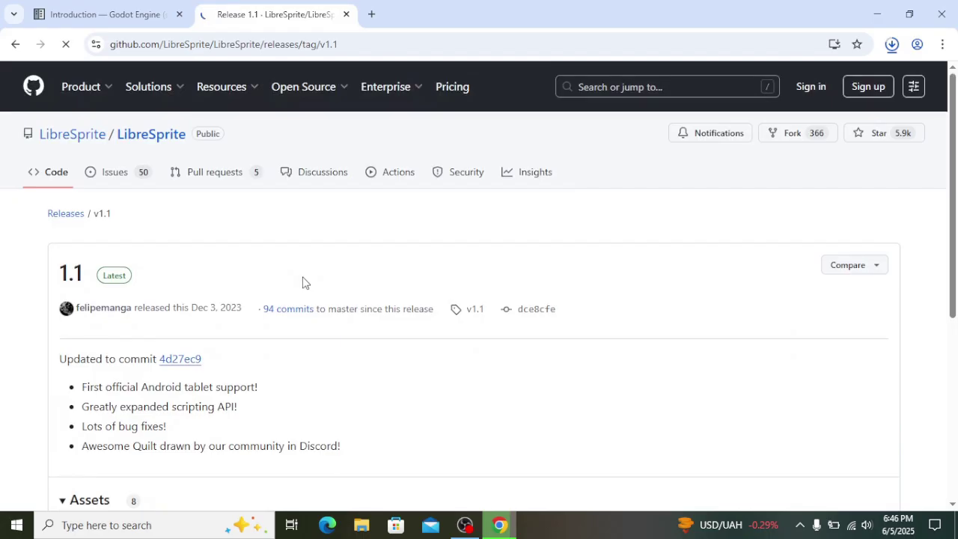
pyautogui.scroll(-5, 304, 282)
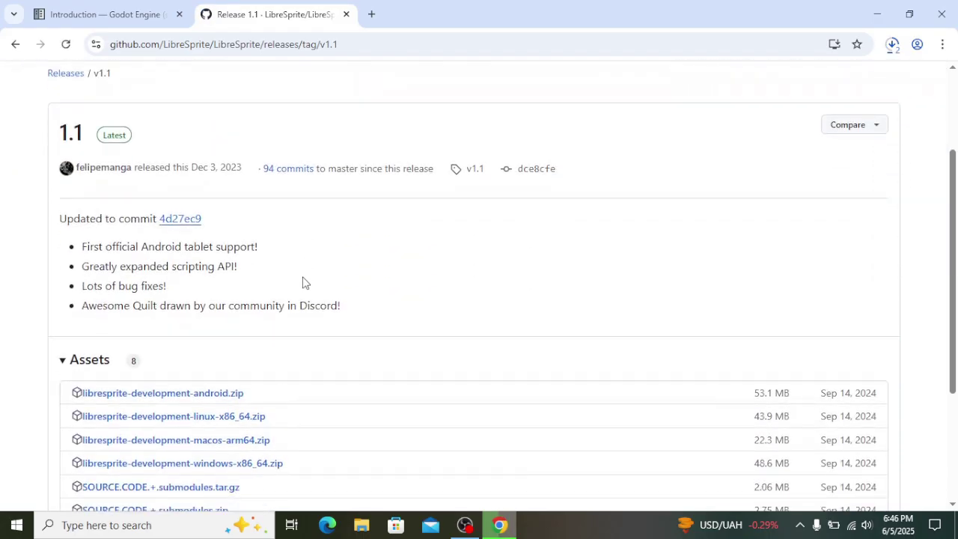
pyautogui.scroll(5, 324, 313)
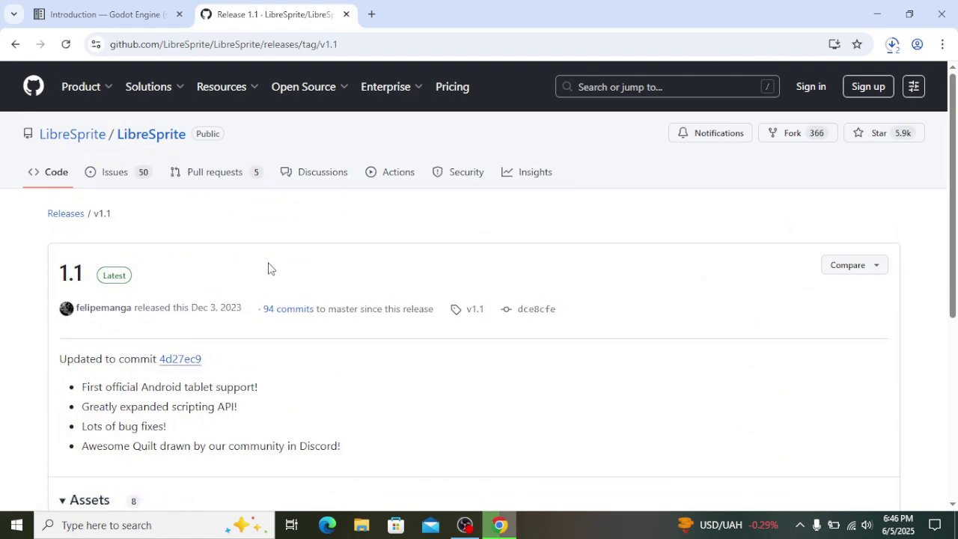
# Replace the GitHub release page's address with a web search for "opengameart".
pyautogui.click(355, 46)
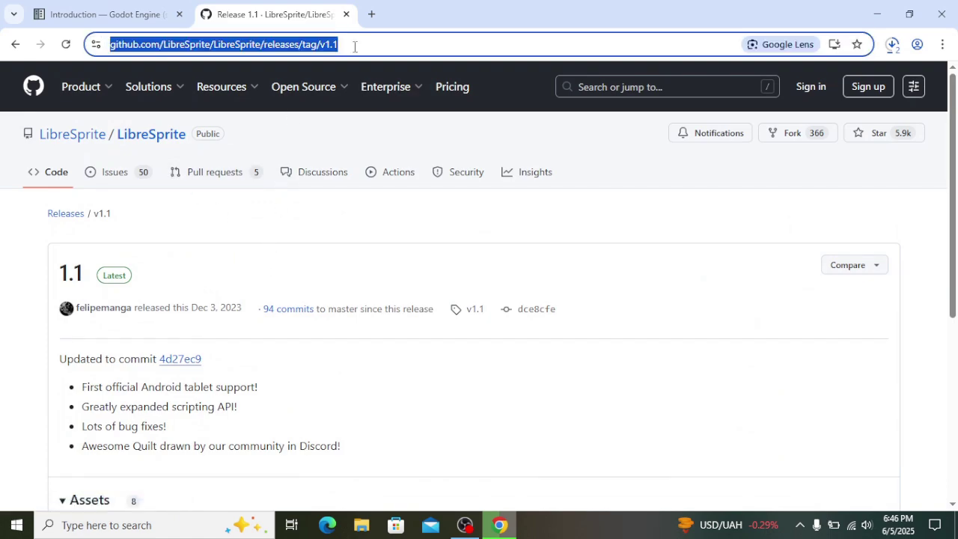
pyautogui.press('BackSpace')
pyautogui.write('i')
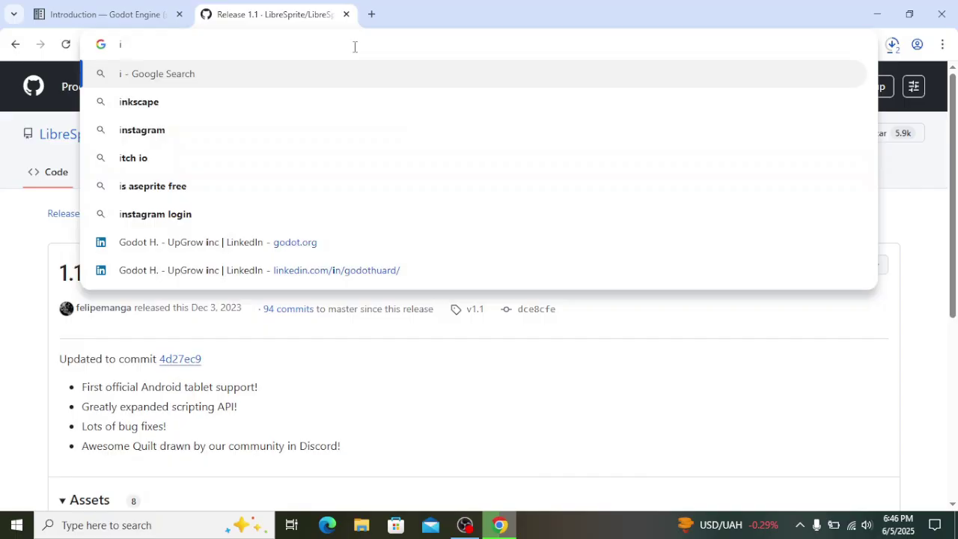
pyautogui.press('BackSpace')
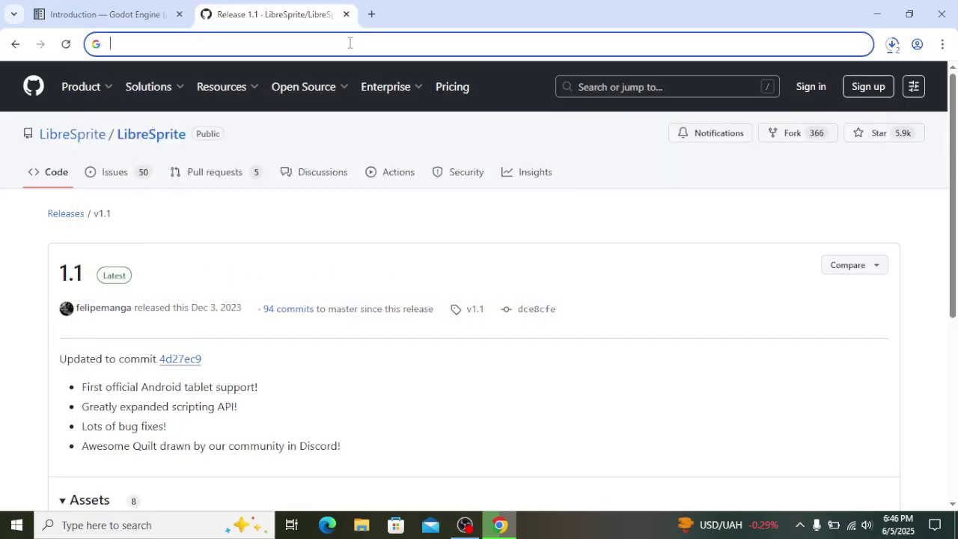
pyautogui.write('op')
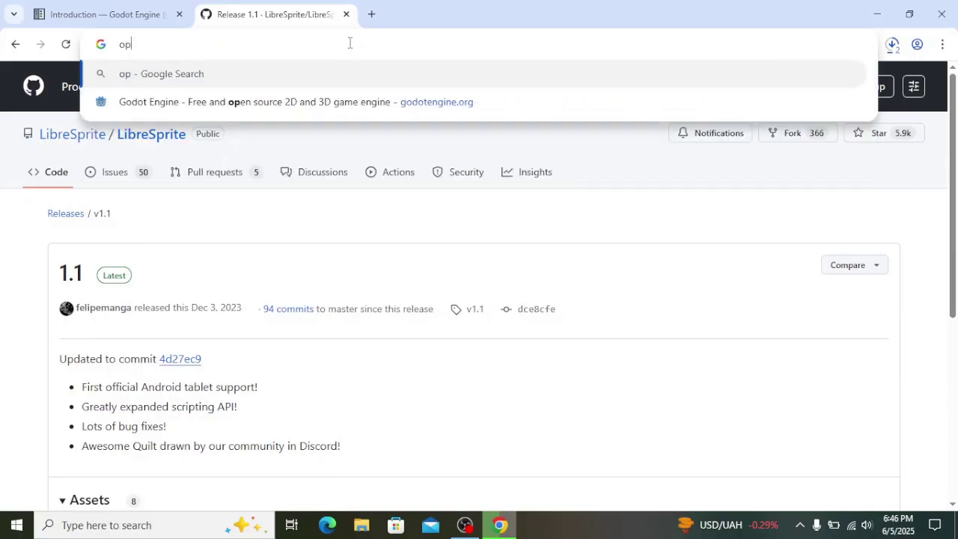
pyautogui.write('e')
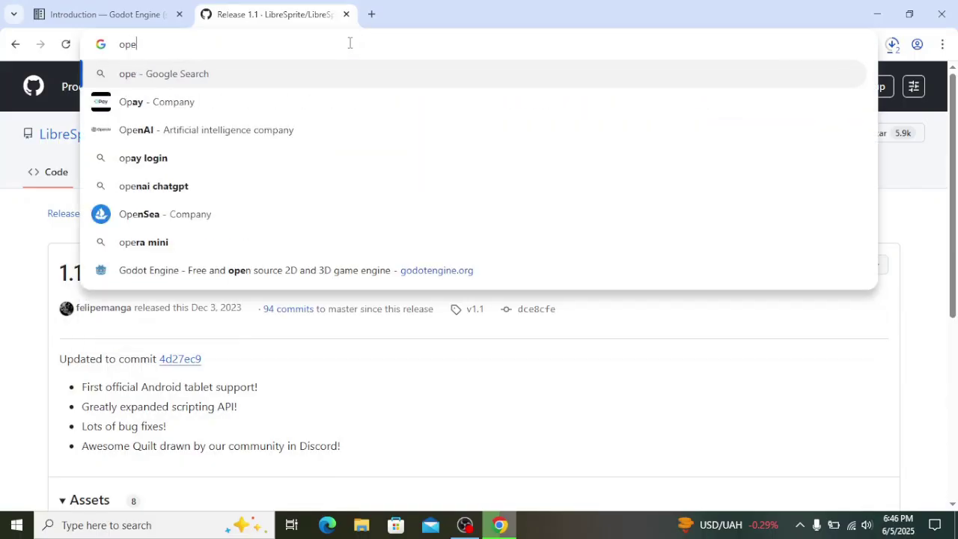
pyautogui.write('ng')
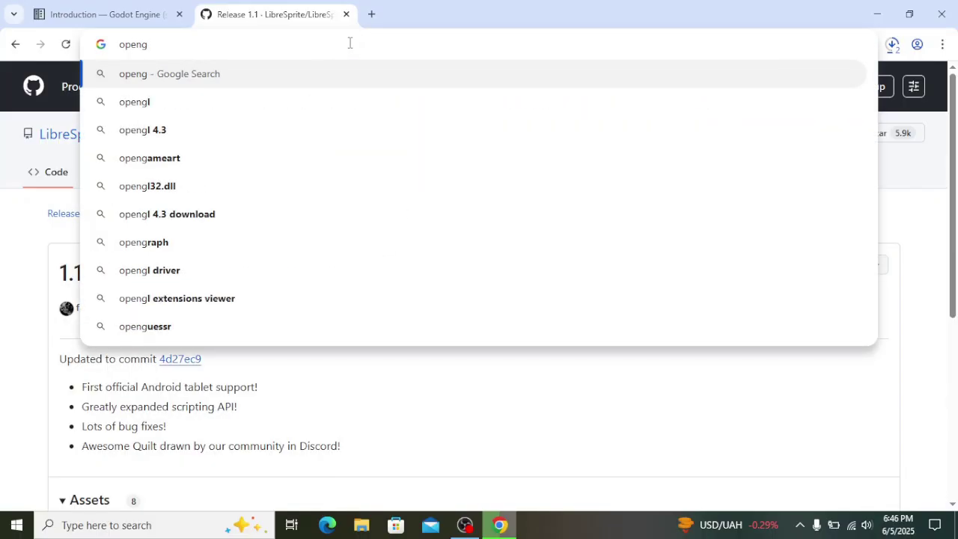
pyautogui.write('ameart')
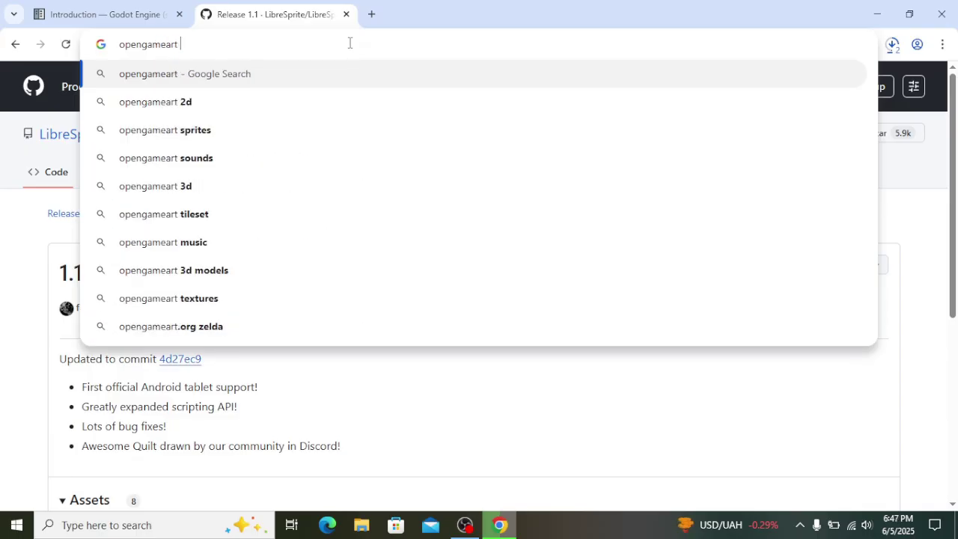
pyautogui.press('Return')
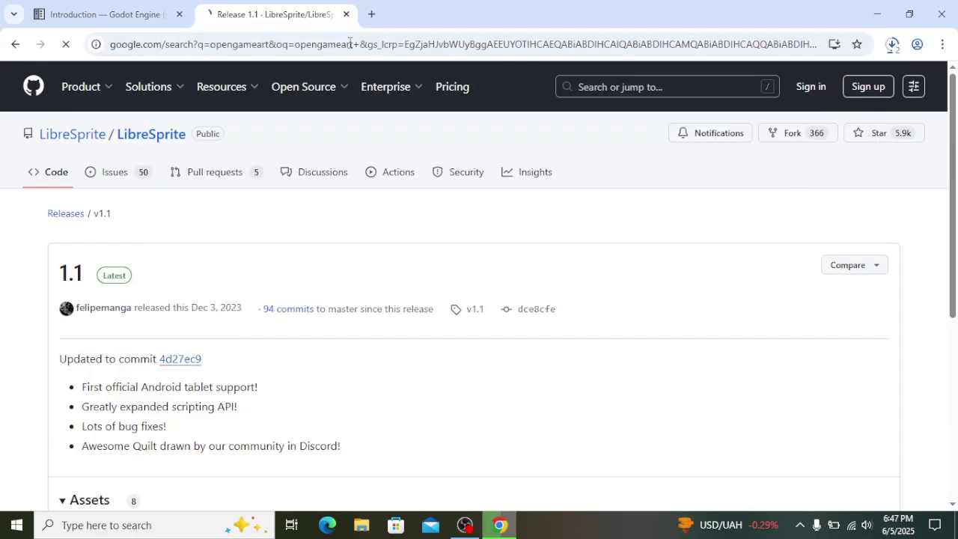
# Search for "itch io" in a new browser tab and open the itch.io website.
pyautogui.click(372, 13)
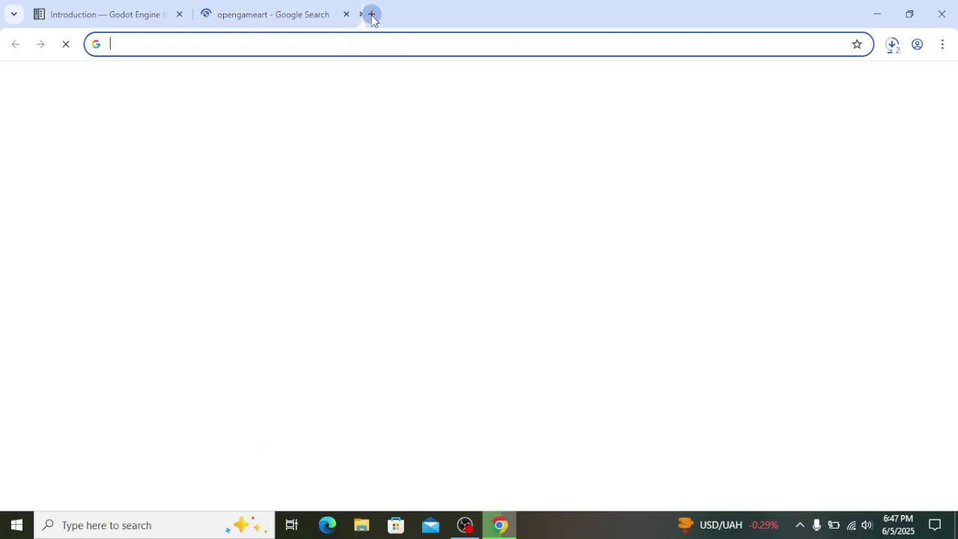
pyautogui.click(261, 24)
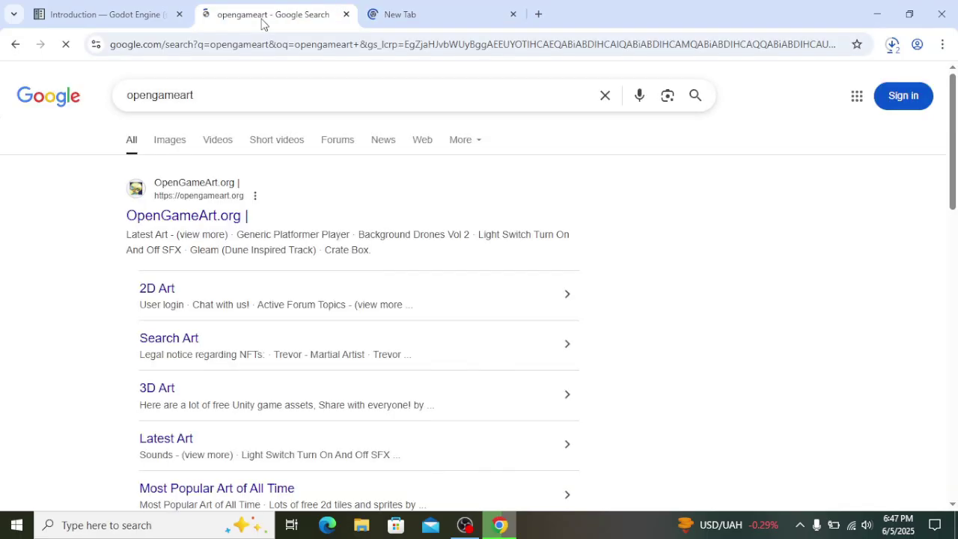
pyautogui.click(387, 14)
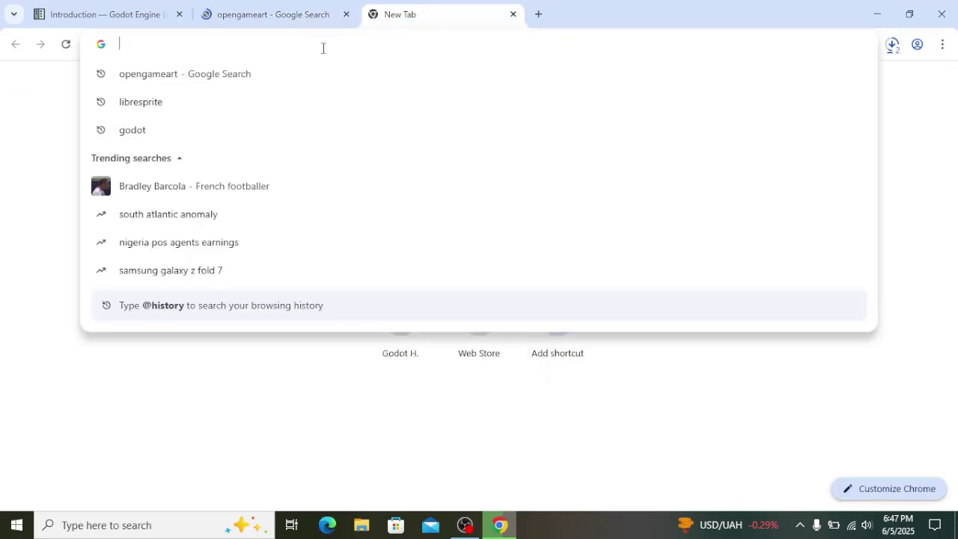
pyautogui.write('itch io')
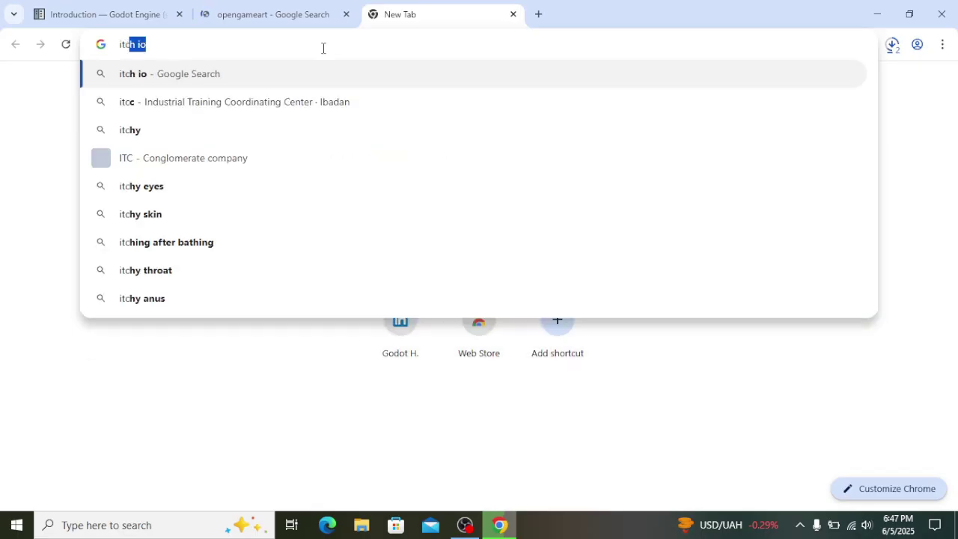
pyautogui.press('Return')
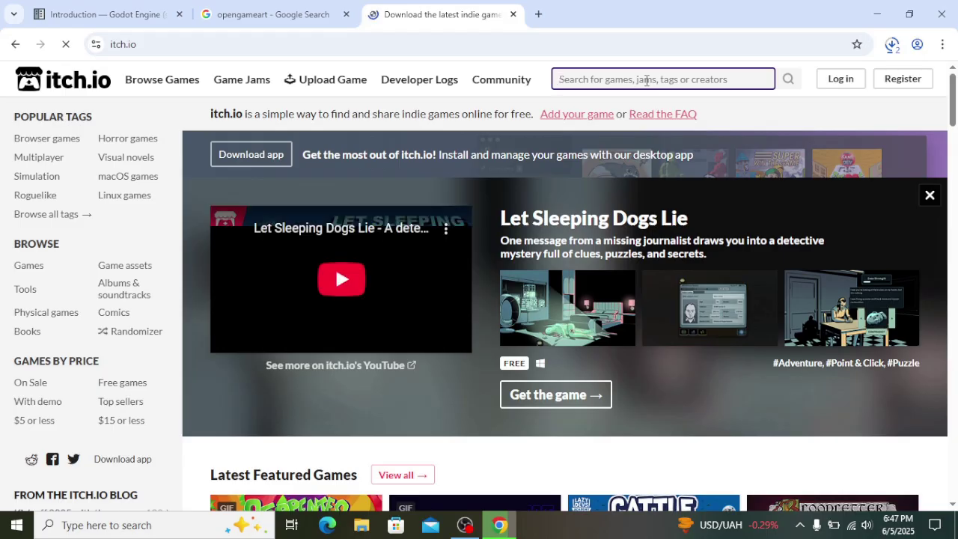
# Search itch.io for "Chip", open the ChipTone page by SFBGames and bring up its download offer.
pyautogui.write('Chip')
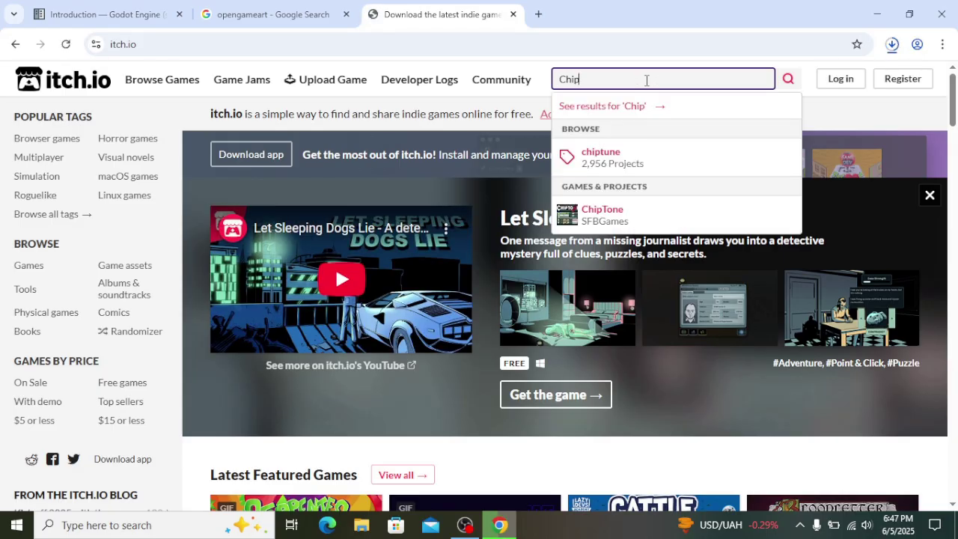
pyautogui.click(637, 219)
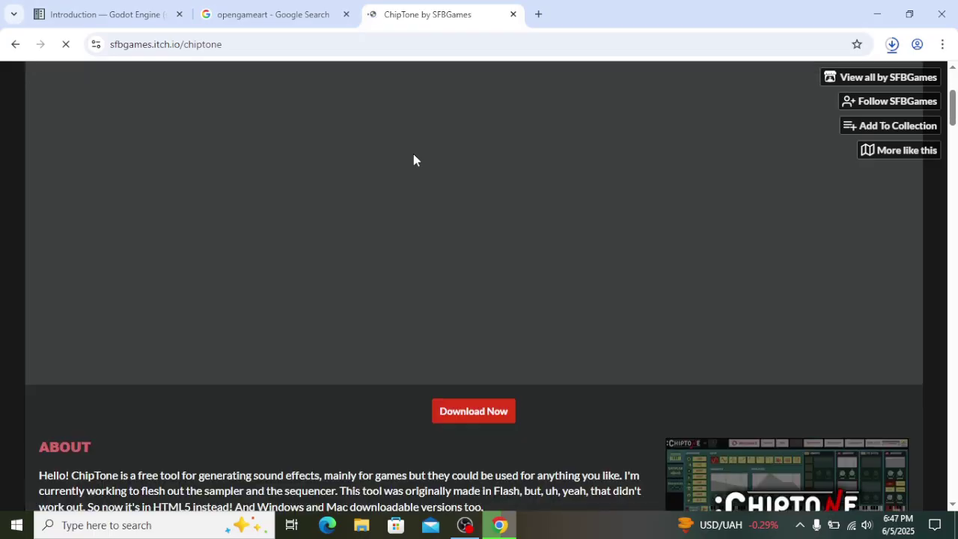
pyautogui.scroll(-3, 413, 158)
pyautogui.click(478, 205)
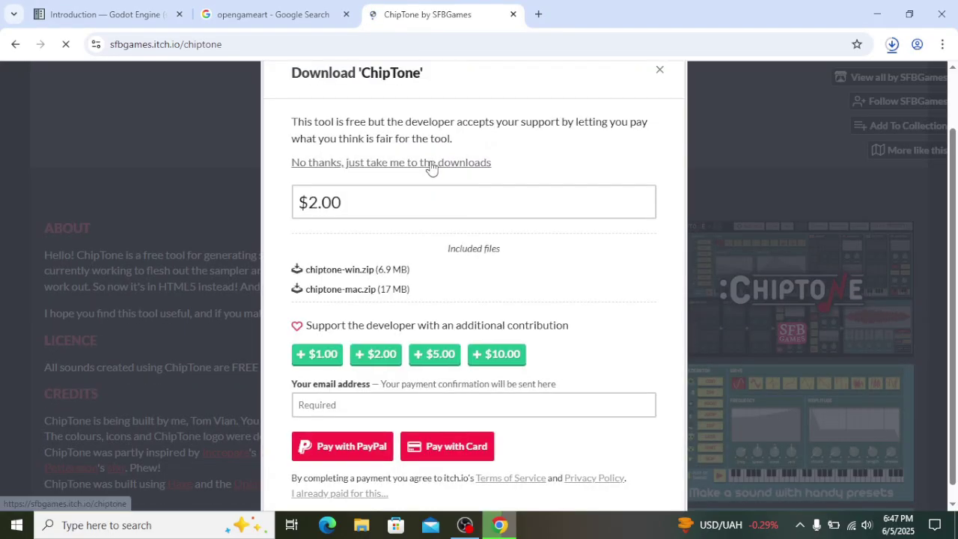
# Skip the optional payment, download chiptone-win.zip and dismiss the thank-you dialog.
pyautogui.click(428, 166)
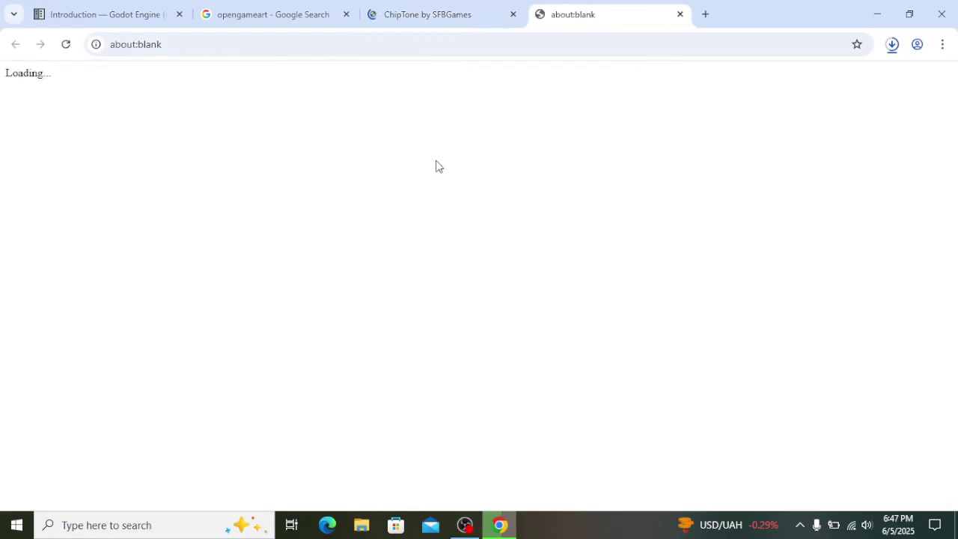
pyautogui.click(426, 15)
pyautogui.click(560, 12)
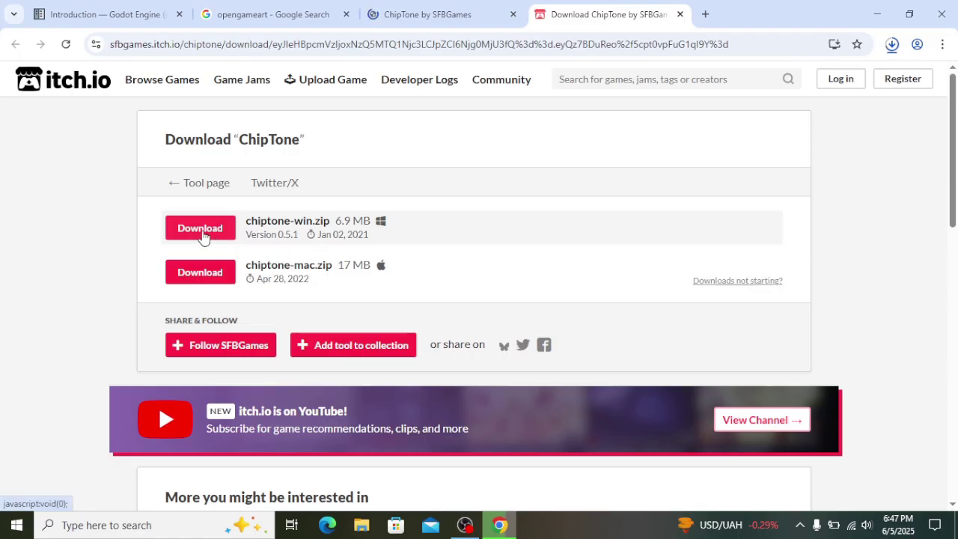
pyautogui.click(202, 232)
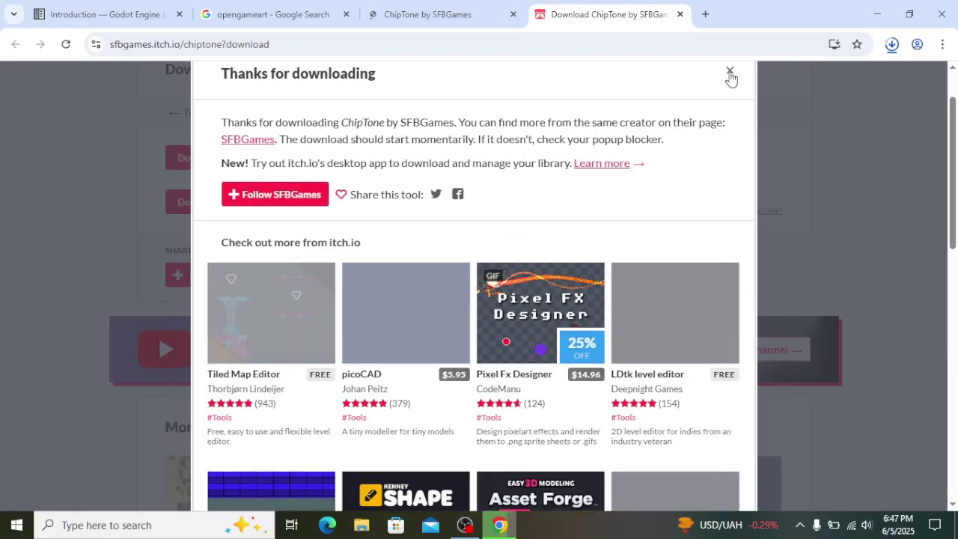
pyautogui.click(730, 77)
pyautogui.scroll(1, 393, 146)
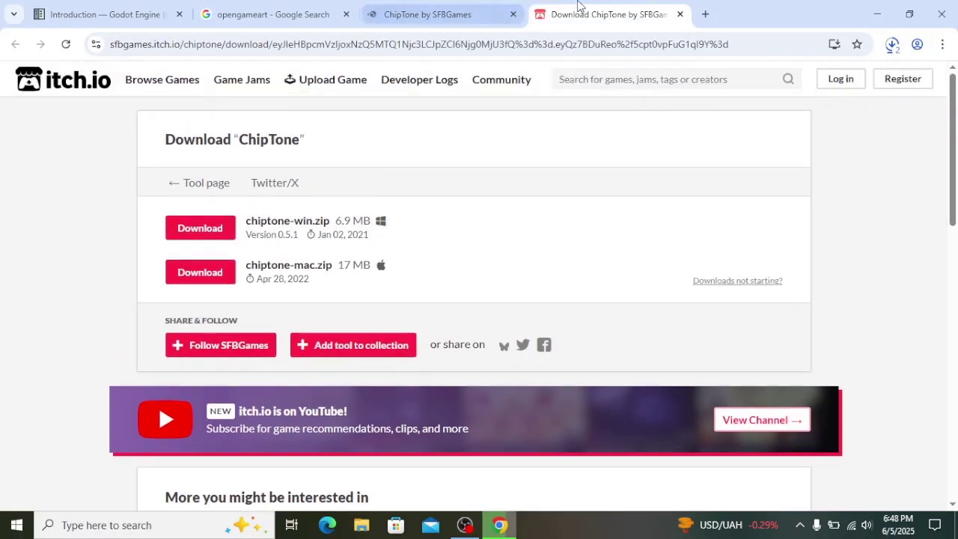
# Return from the Godot documentation to the Godot 4 for Windows download page and review its requirements, downloads and supported platforms.
pyautogui.click(441, 14)
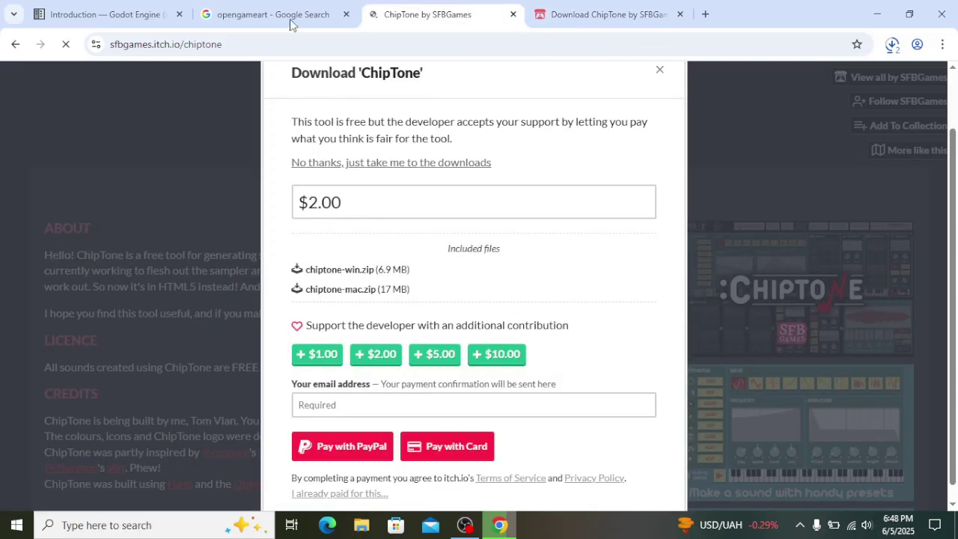
pyautogui.hotkey('ctrl', '1')
pyautogui.scroll(-1, 163, 72)
pyautogui.scroll(1, 110, 105)
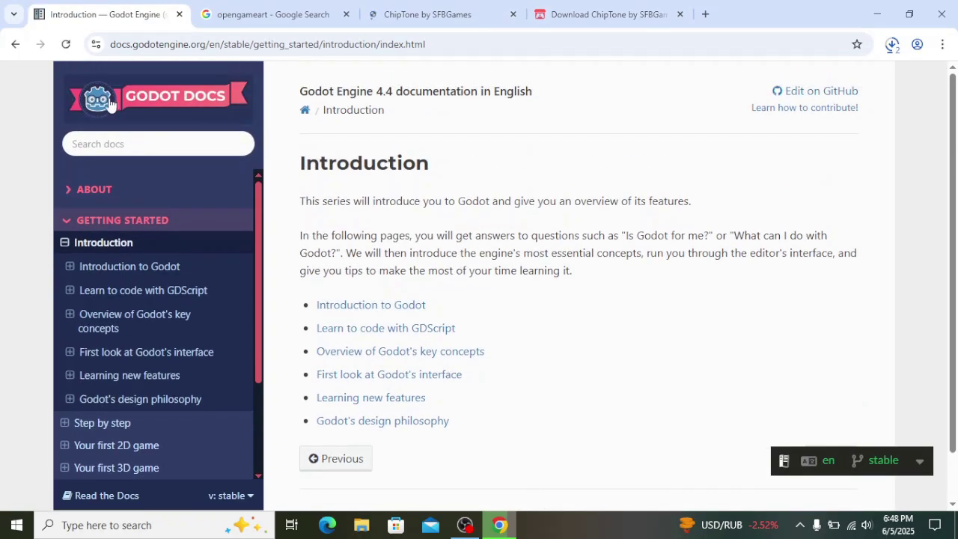
pyautogui.click(15, 45)
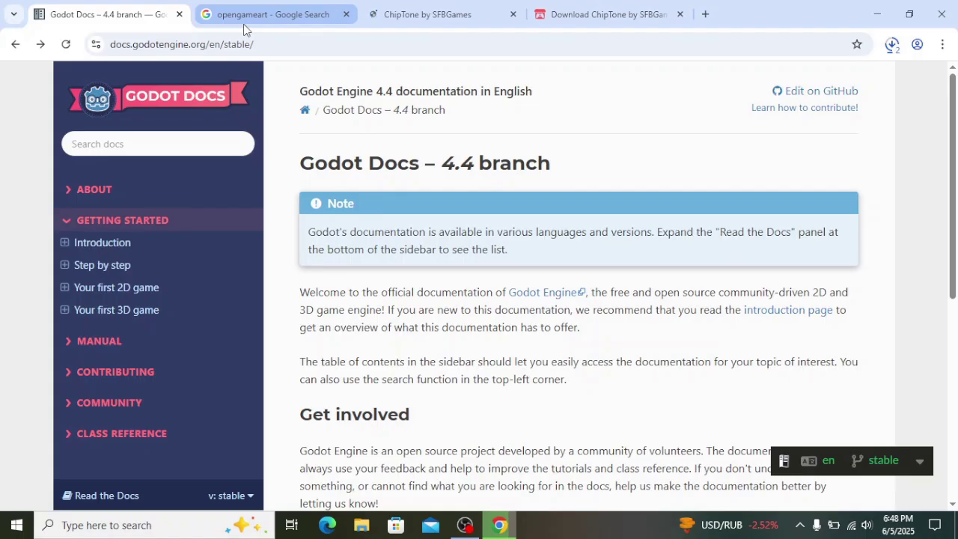
pyautogui.click(9, 48)
pyautogui.scroll(-1, 353, 210)
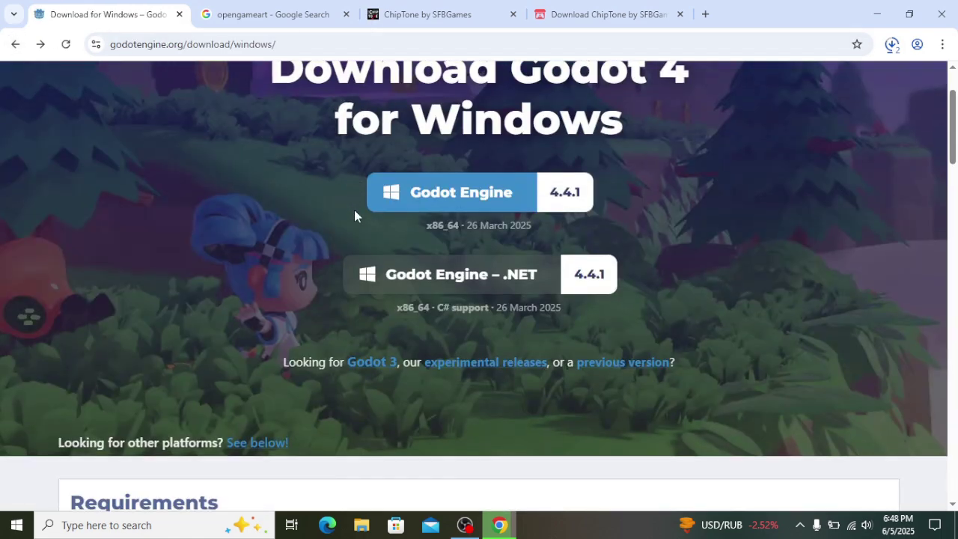
pyautogui.scroll(-5, 352, 210)
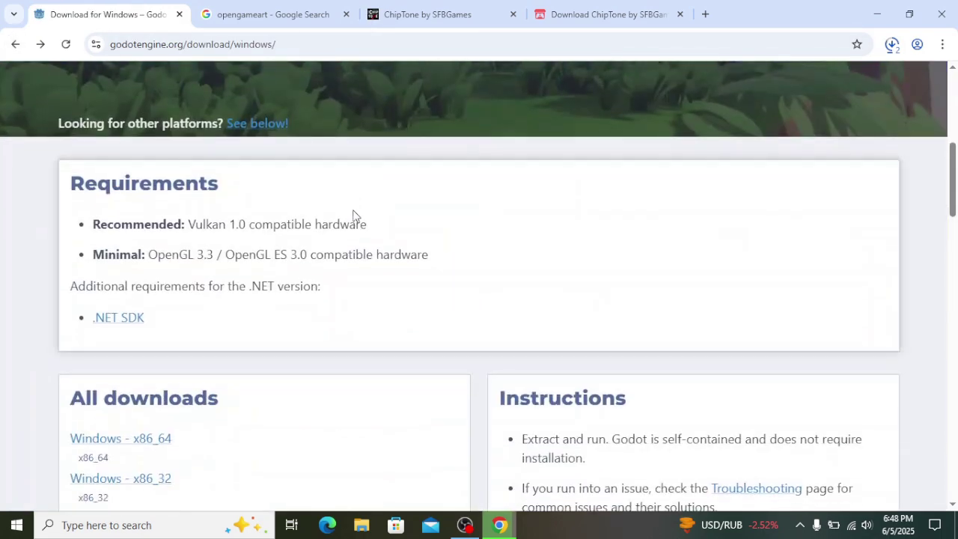
pyautogui.scroll(-3, 355, 219)
pyautogui.scroll(-5, 344, 219)
pyautogui.scroll(5, 334, 220)
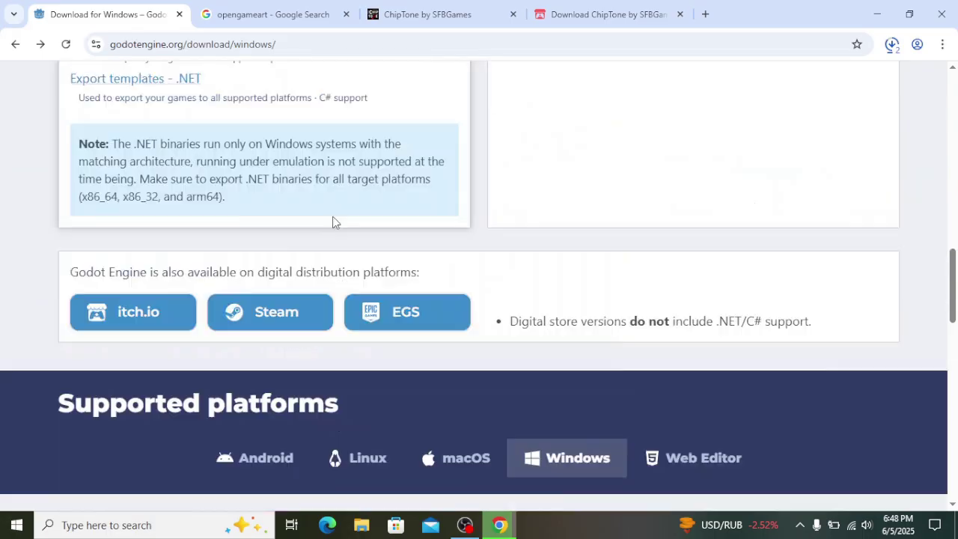
# Open OpenGameArt.org from the search results and open the Castle Stage music in this week's popular art.
pyautogui.click(235, 21)
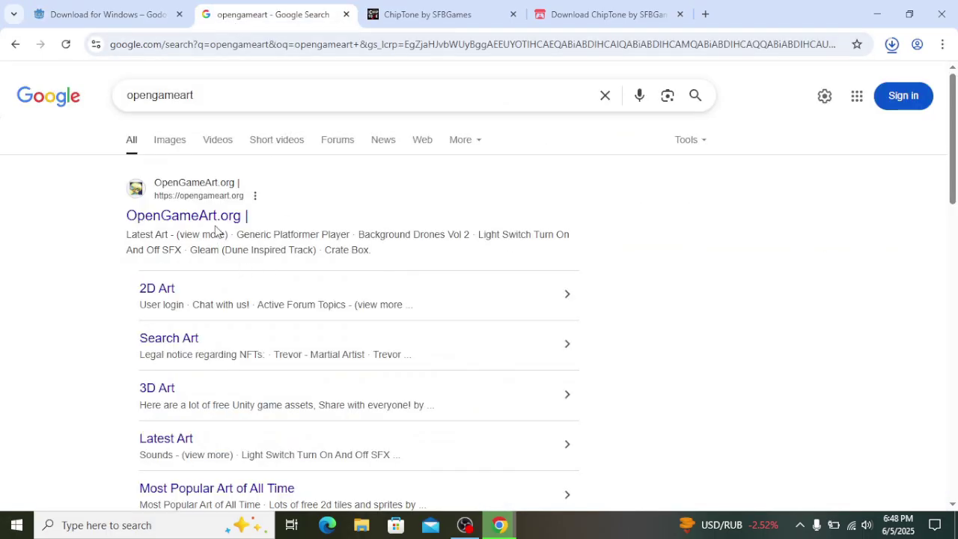
pyautogui.click(194, 197)
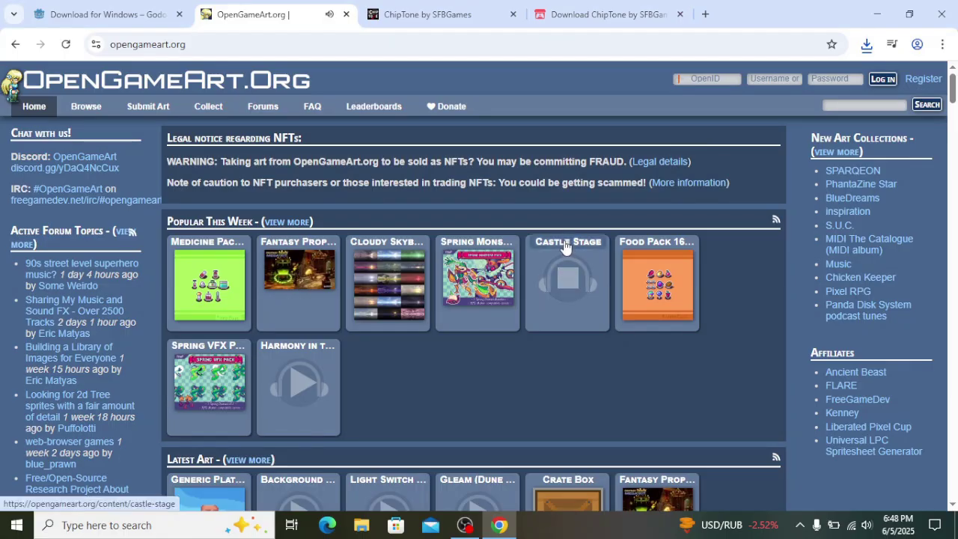
pyautogui.click(565, 243)
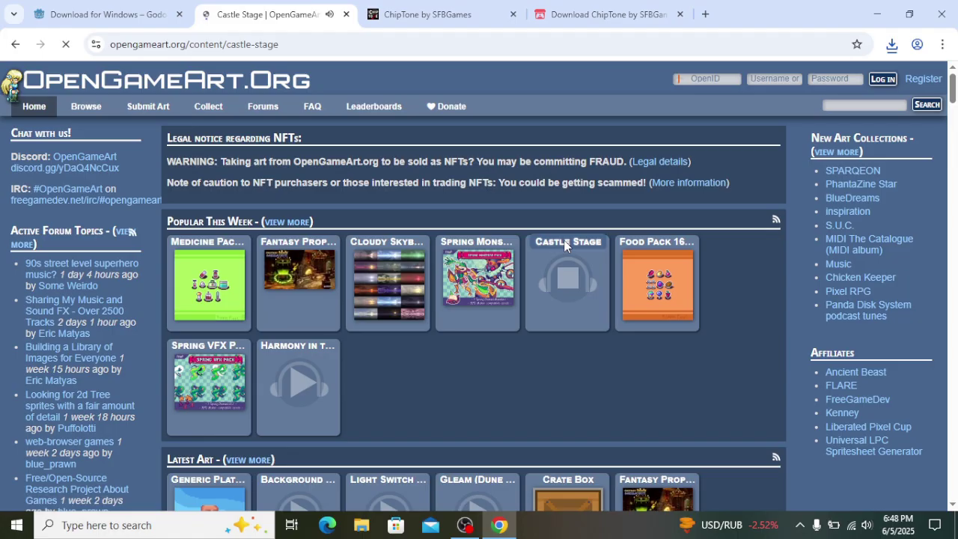
# Examine the Castle Stage licence, description and file formats, highlighting the note about looping, and inspect the page's address.
pyautogui.scroll(-1, 199, 295)
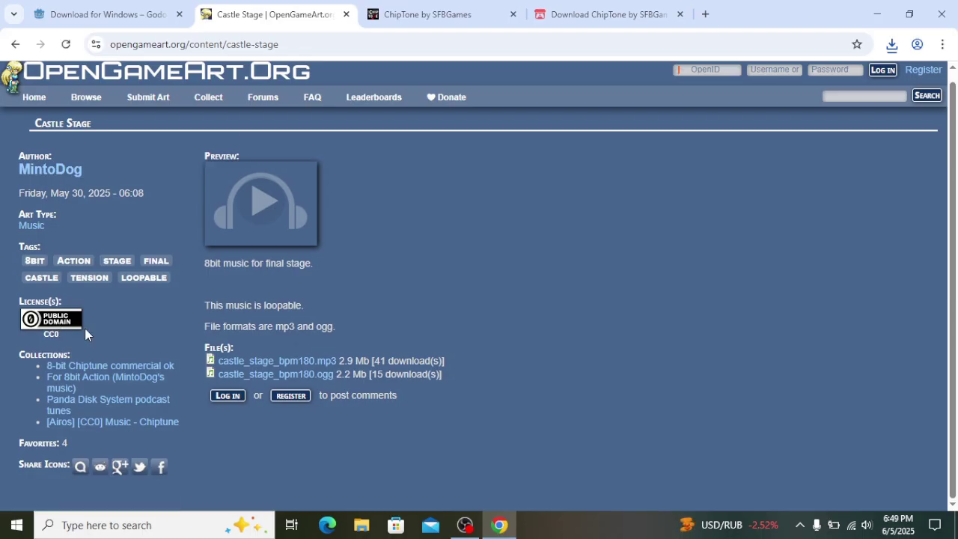
pyautogui.moveTo(200, 305); pyautogui.dragTo(279, 316)
pyautogui.click(279, 316)
pyautogui.click(328, 42)
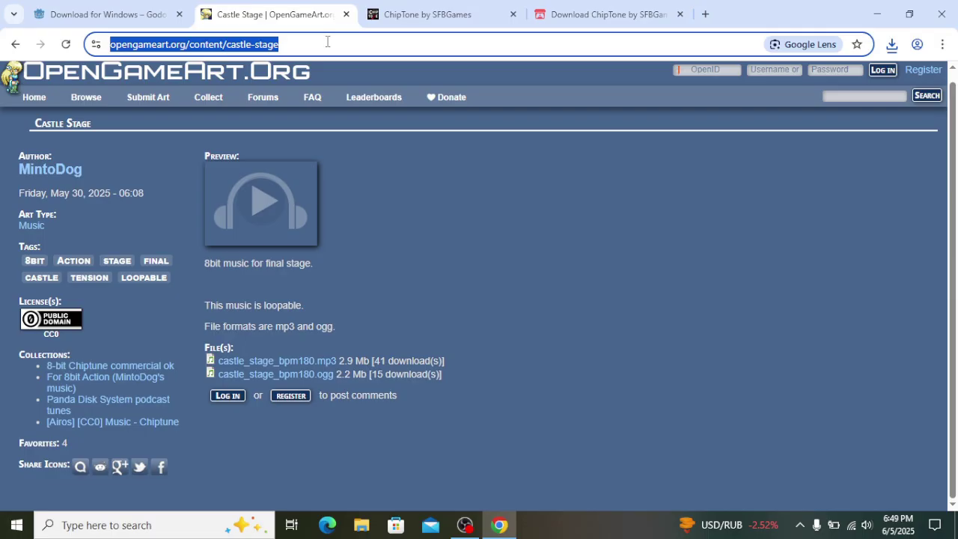
pyautogui.click(327, 42)
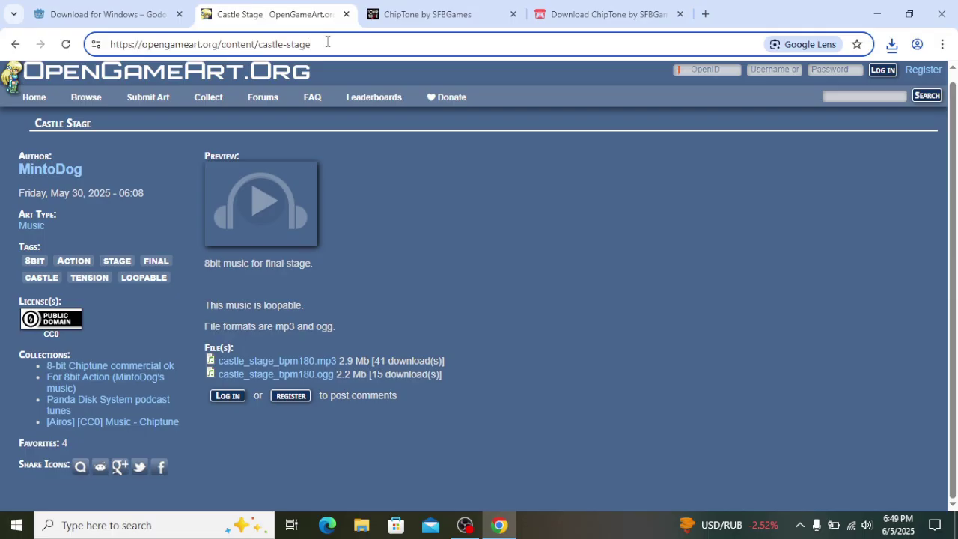
# Go back to the ChipTone page, dismiss its download offer and look through the description, licence and credits.
pyautogui.click(425, 14)
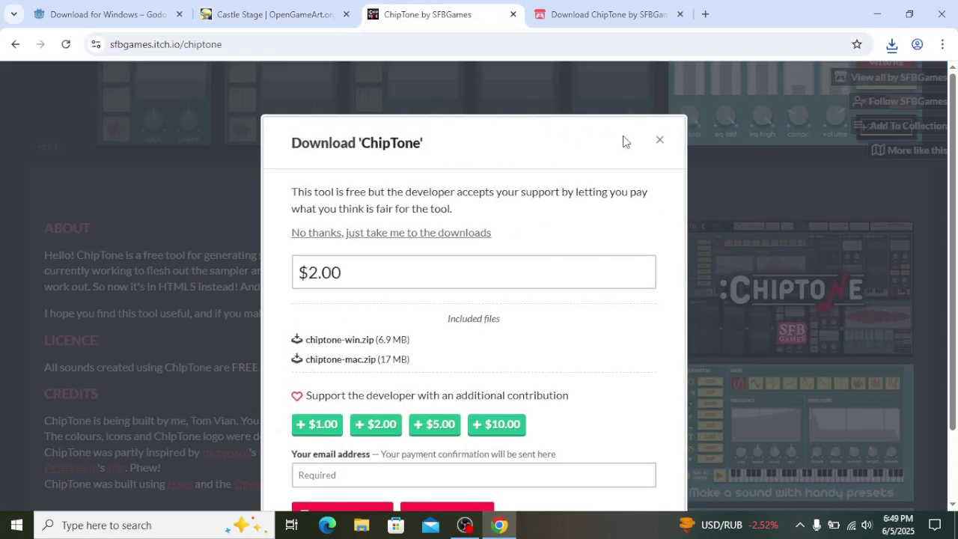
pyautogui.click(660, 142)
pyautogui.scroll(3, 423, 187)
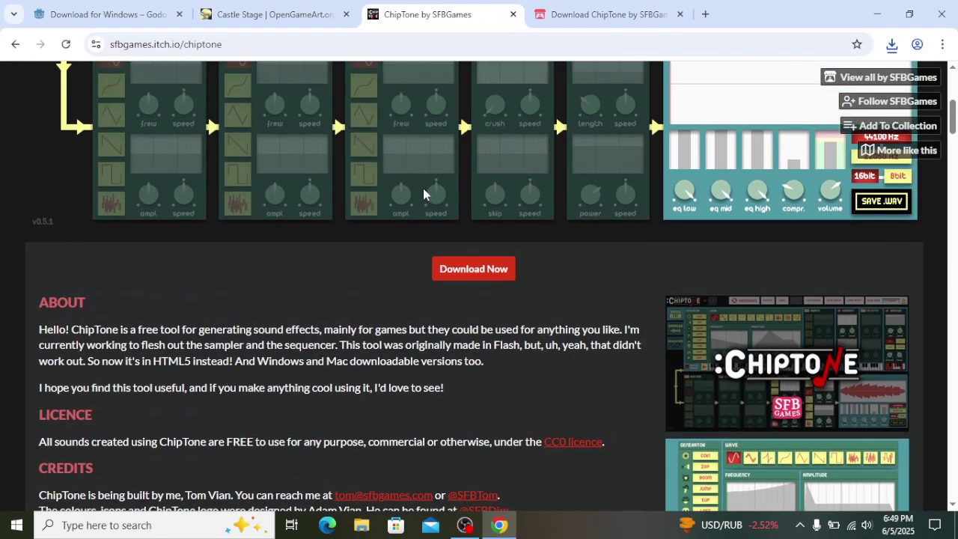
pyautogui.scroll(-10, 367, 157)
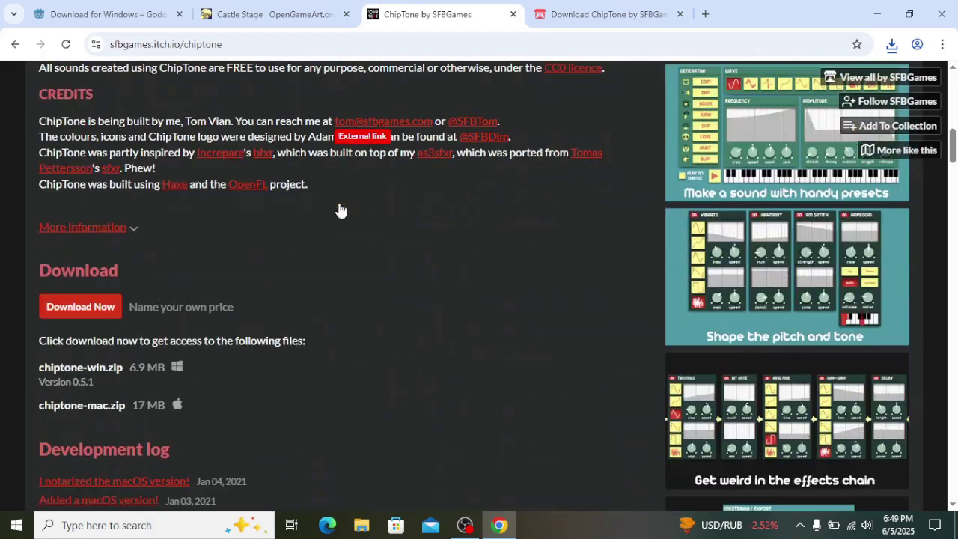
# Close the ChipTone page and its download page, and return from Castle Stage to the OpenGameArt home page.
pyautogui.scroll(15, 354, 280)
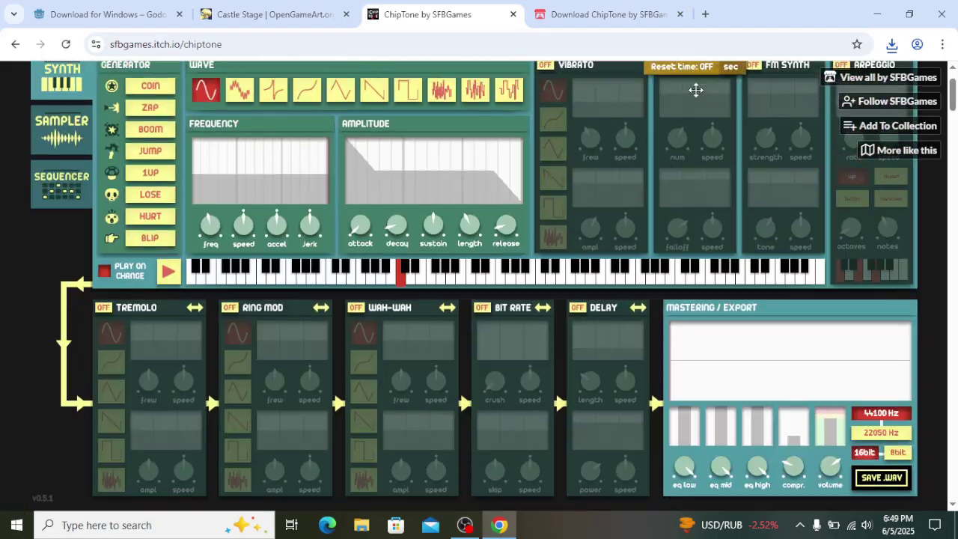
pyautogui.click(561, 12)
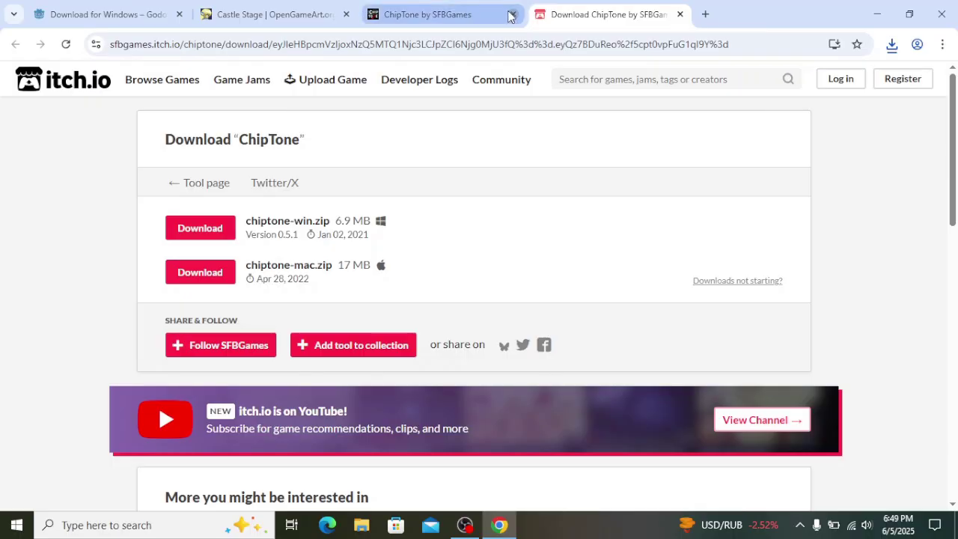
pyautogui.click(513, 15)
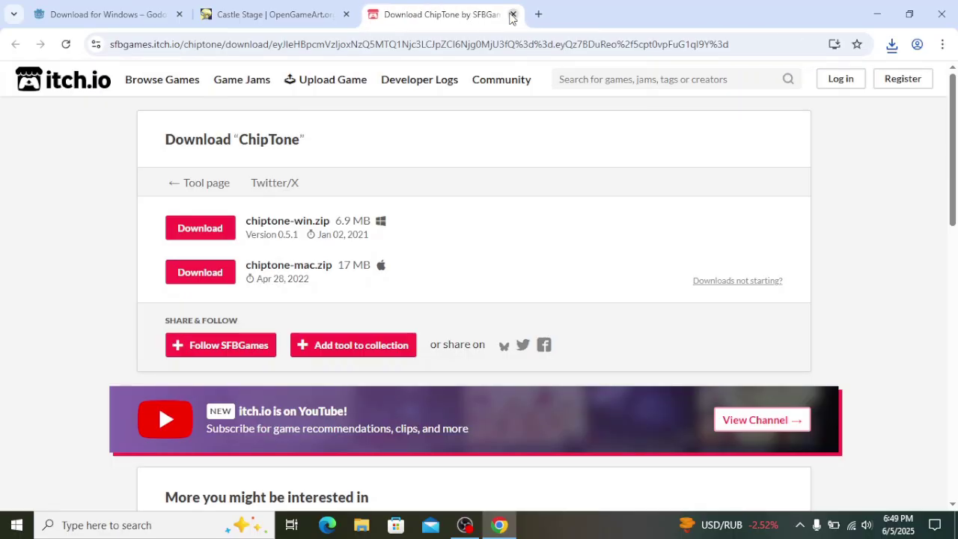
pyautogui.click(513, 14)
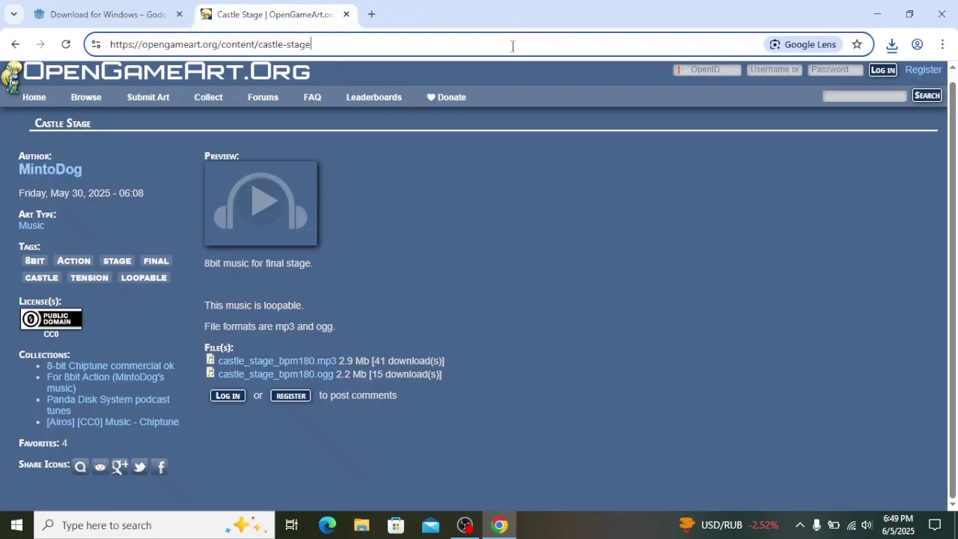
pyautogui.click(15, 47)
# Look over the Godot 4 for Windows download page again and open the Godot documentation from it.
pyautogui.click(44, 14)
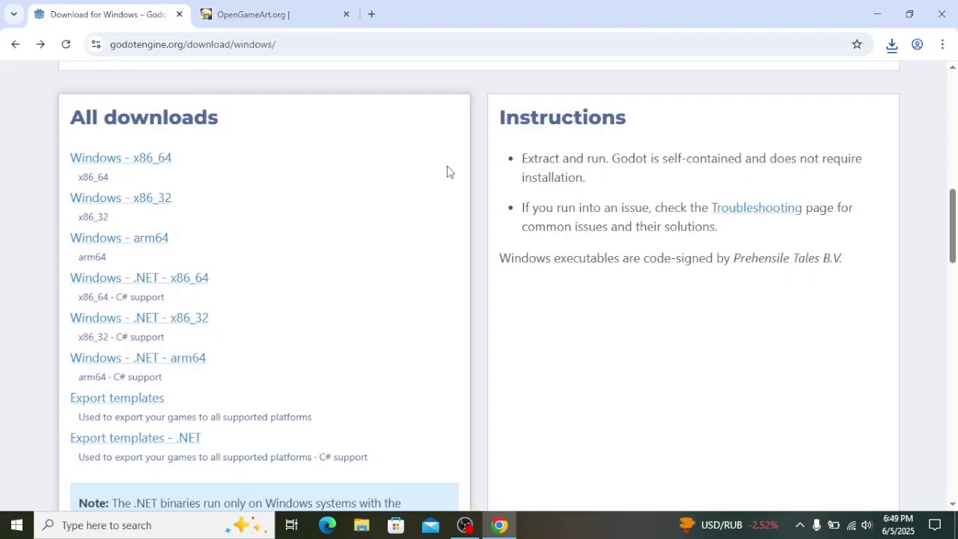
pyautogui.scroll(10, 448, 172)
pyautogui.scroll(-3, 599, 154)
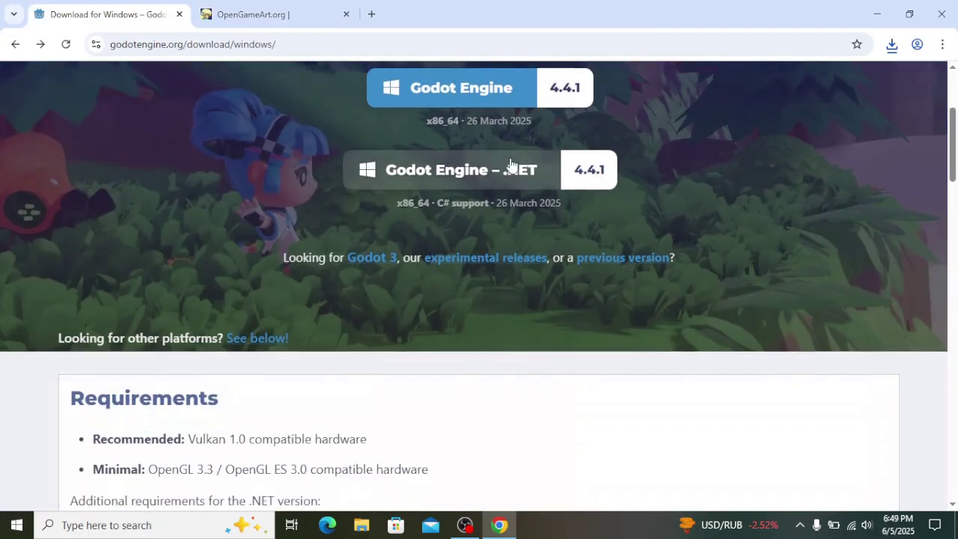
pyautogui.scroll(3, 520, 170)
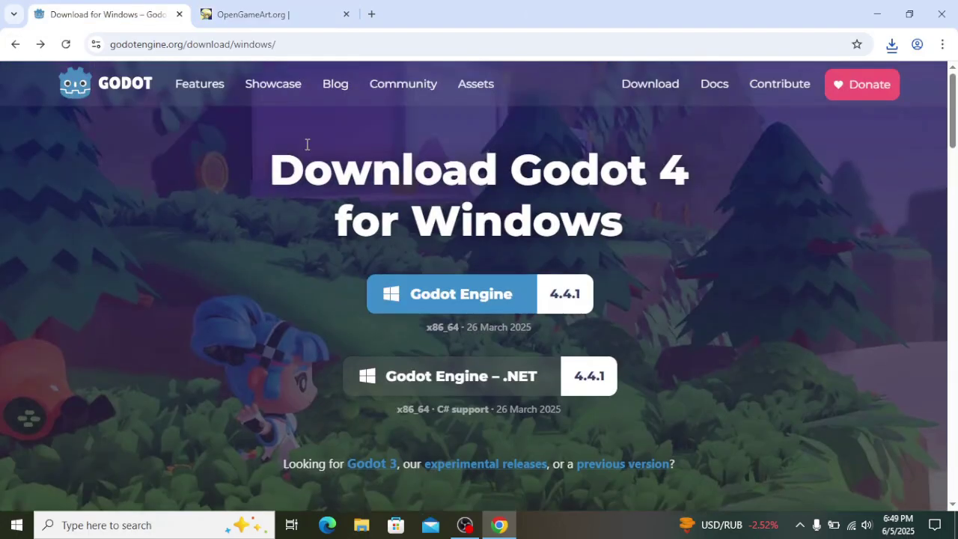
pyautogui.click(706, 99)
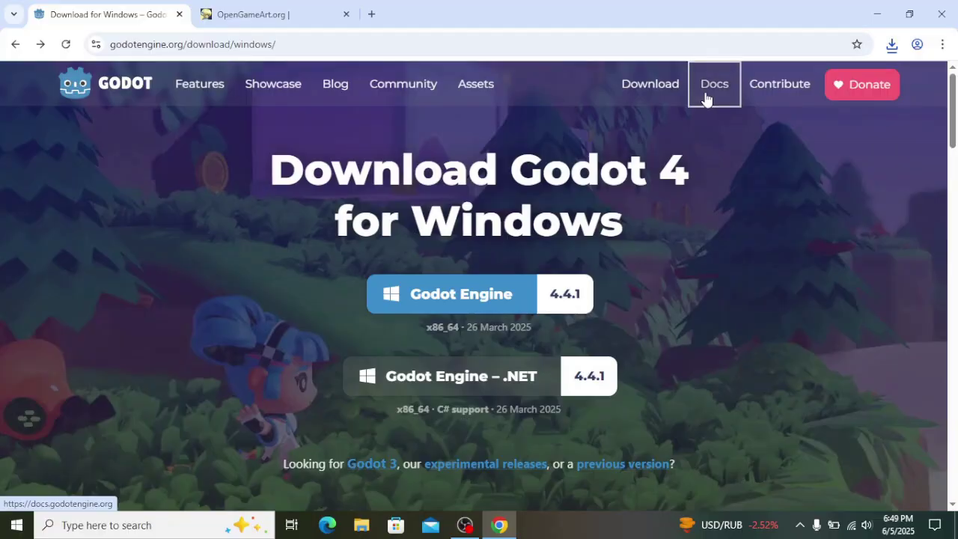
pyautogui.scroll(-3, 404, 241)
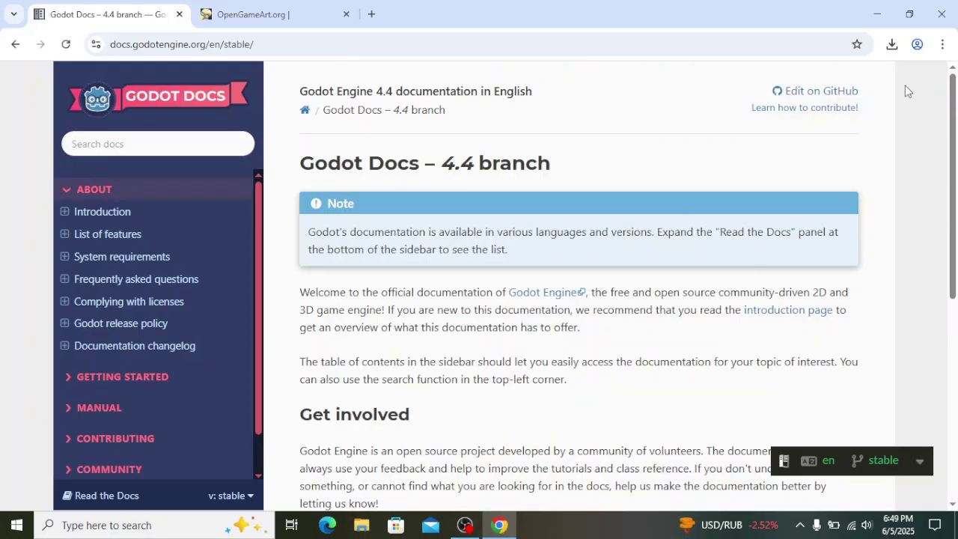
# Check the browser's recent download history and open the Downloads folder in File Explorer.
pyautogui.click(891, 45)
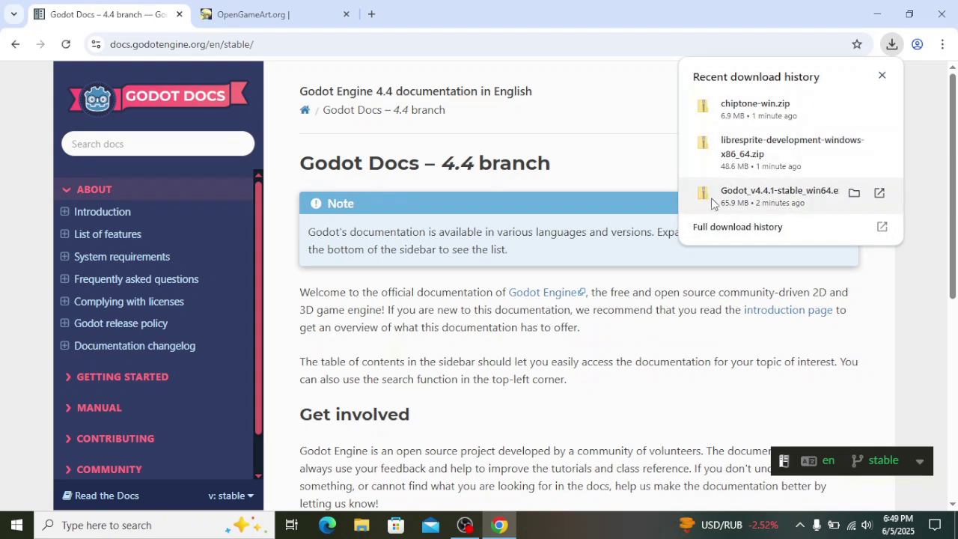
pyautogui.click(371, 526)
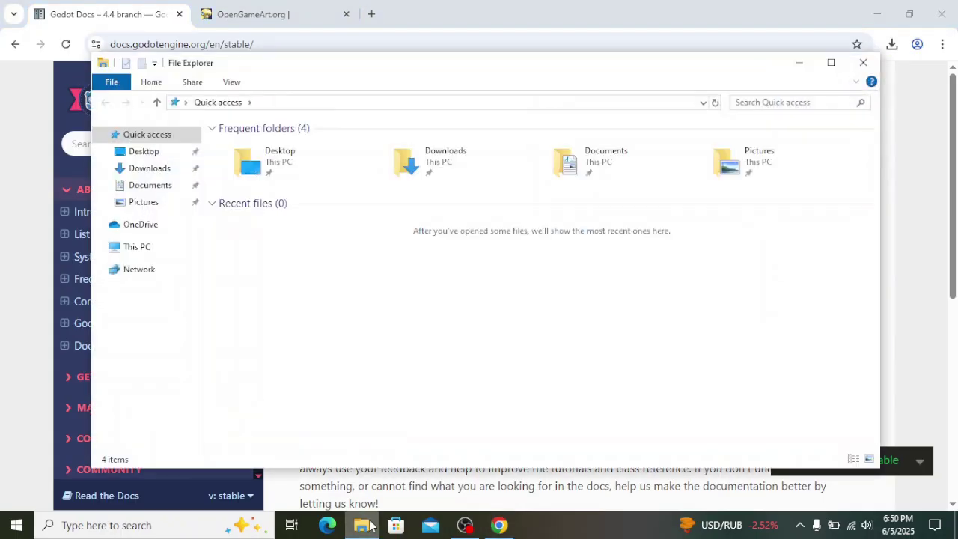
pyautogui.click(147, 171)
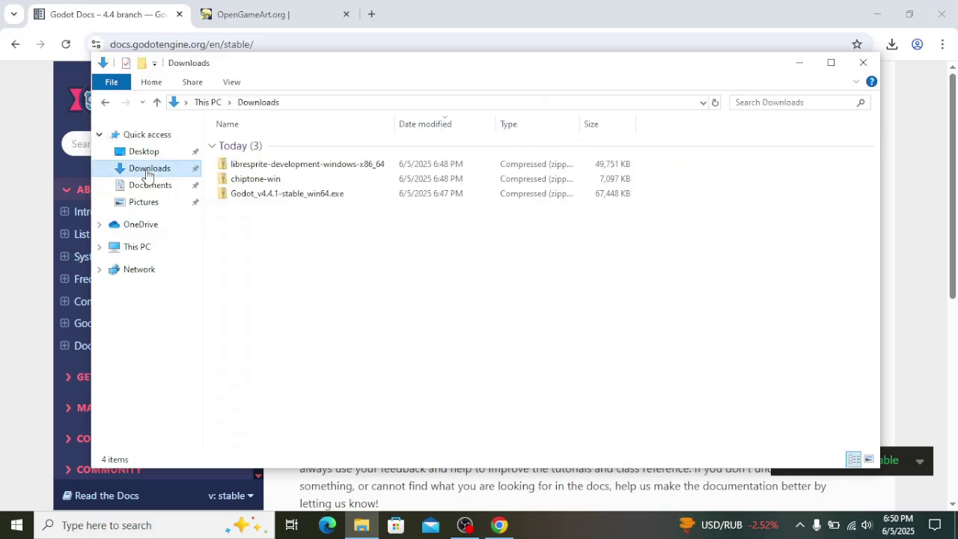
# Open the libresprite-development-windows-x86_64 archive and extract all its files to the suggested folder in Downloads.
pyautogui.doubleClick(345, 169)
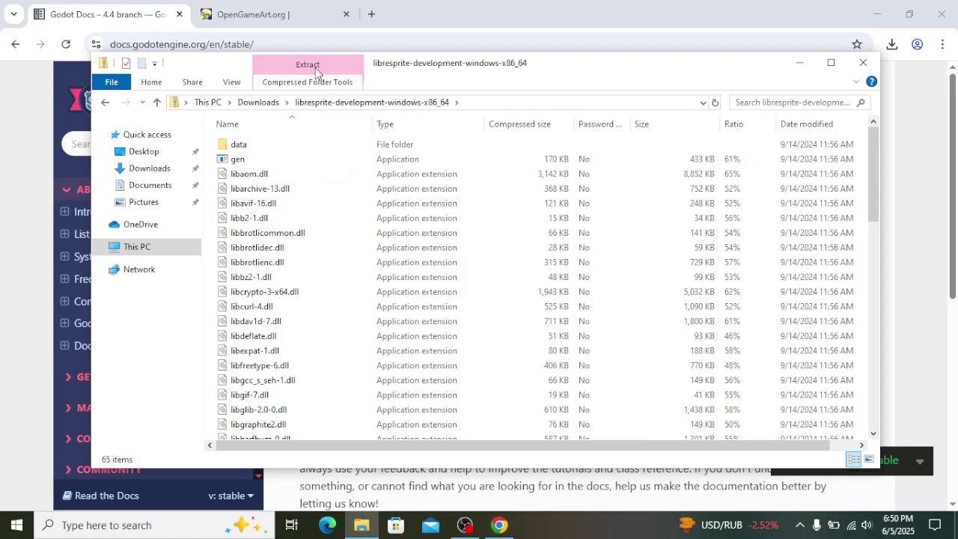
pyautogui.click(288, 71)
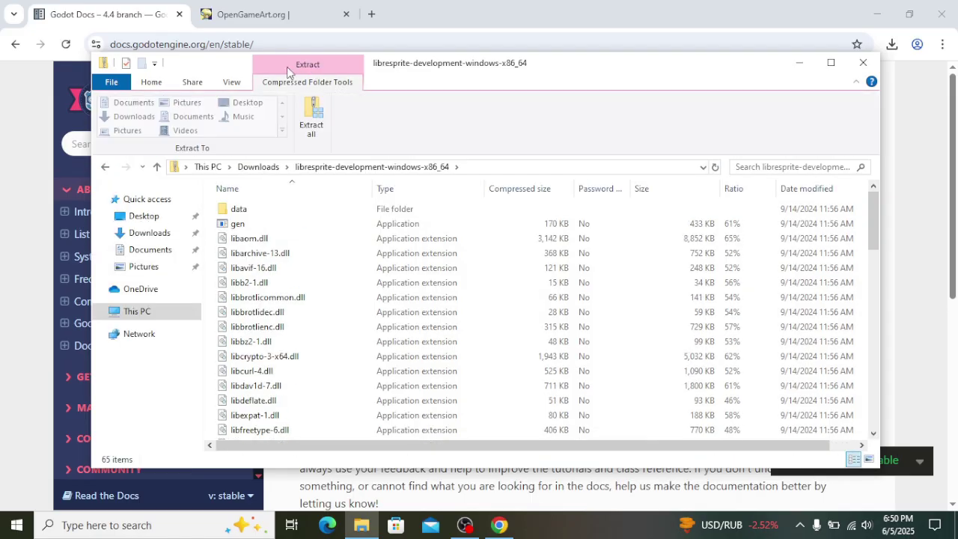
pyautogui.click(317, 123)
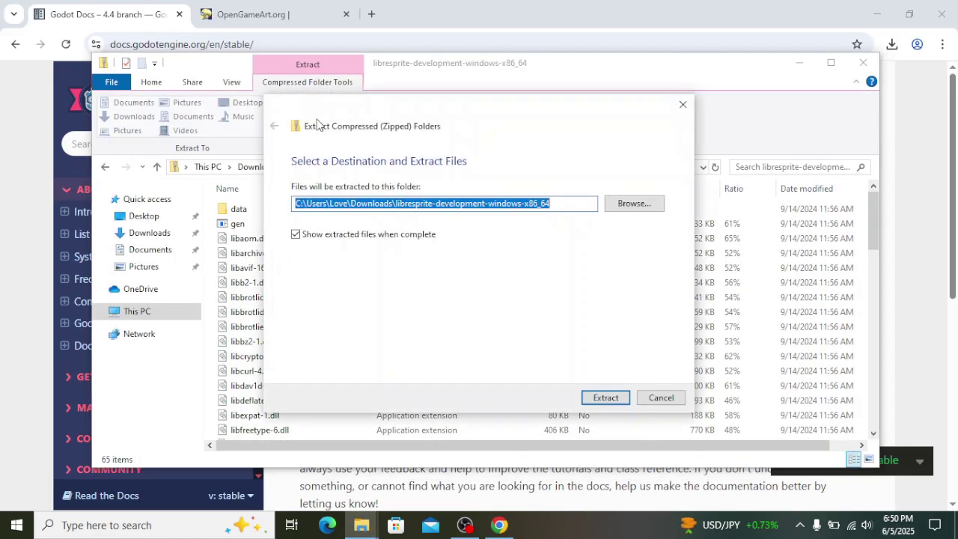
pyautogui.click(607, 398)
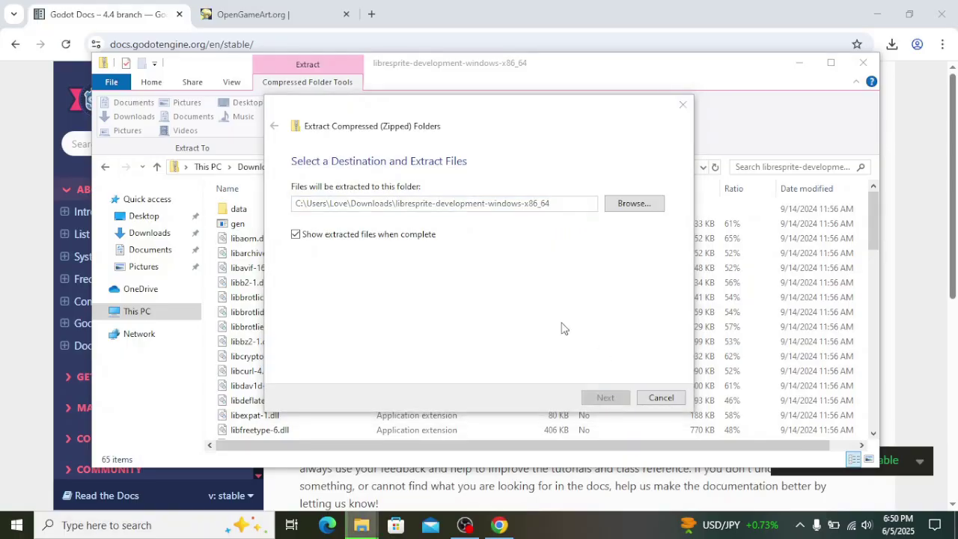
pyautogui.moveTo(285, 86); pyautogui.dragTo(455, 171)
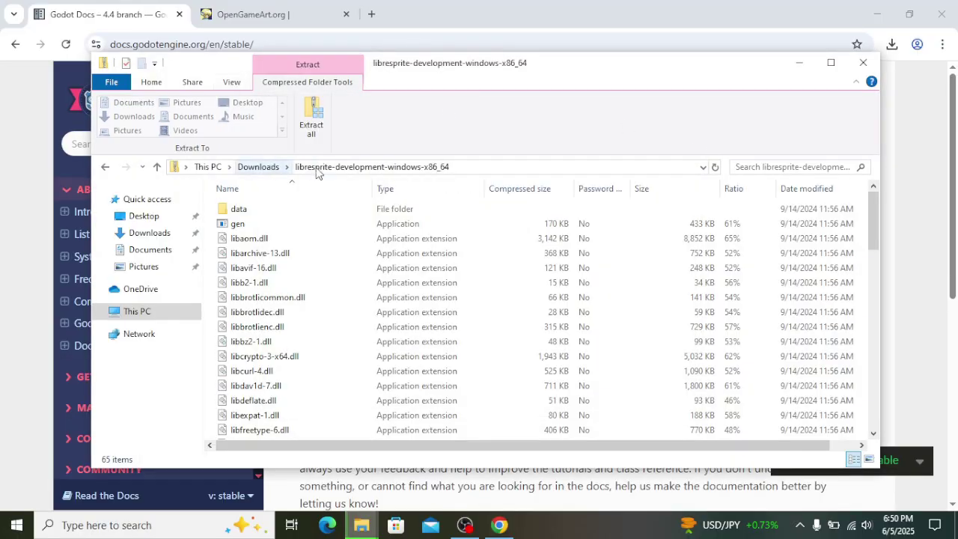
# Return to Downloads, open the chiptone-win archive and extract all its files to the suggested folder.
pyautogui.click(262, 167)
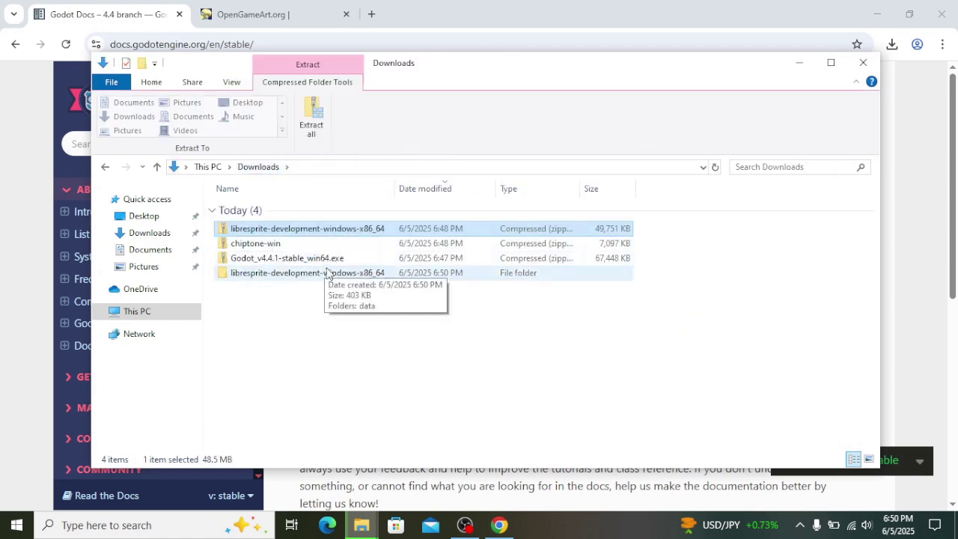
pyautogui.doubleClick(314, 244)
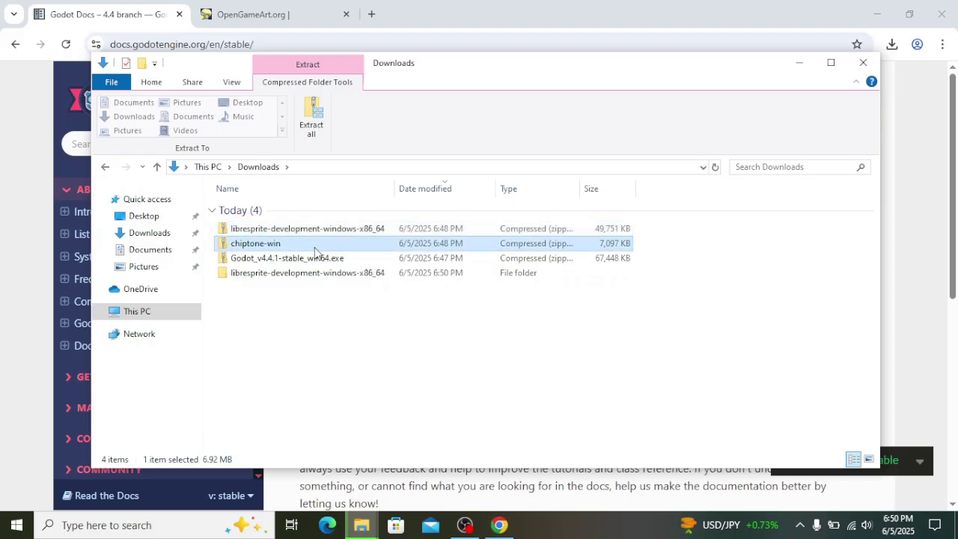
pyautogui.click(310, 126)
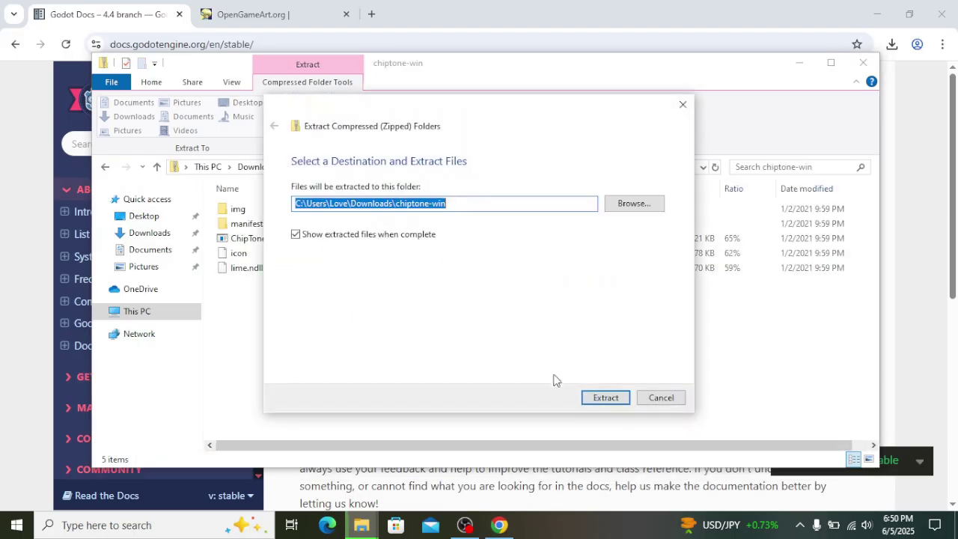
pyautogui.click(606, 397)
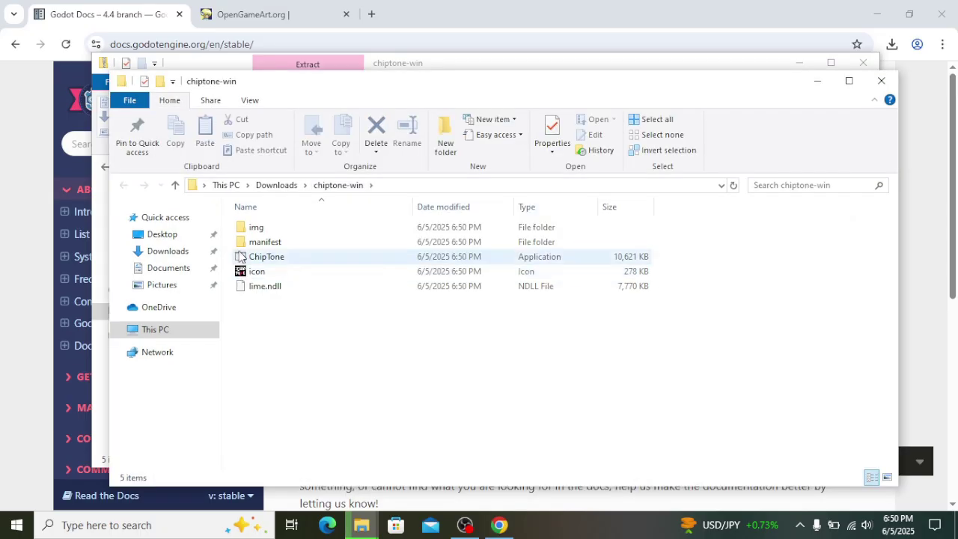
# Return to Downloads and extract all files of the Godot_v4.4.1-stable_win64.exe archive to the suggested folder.
pyautogui.click(276, 185)
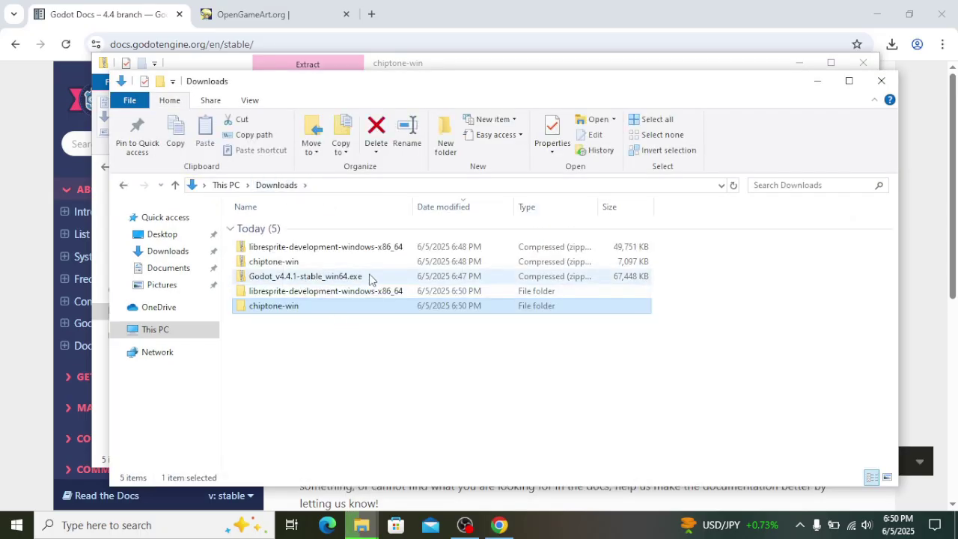
pyautogui.doubleClick(395, 278)
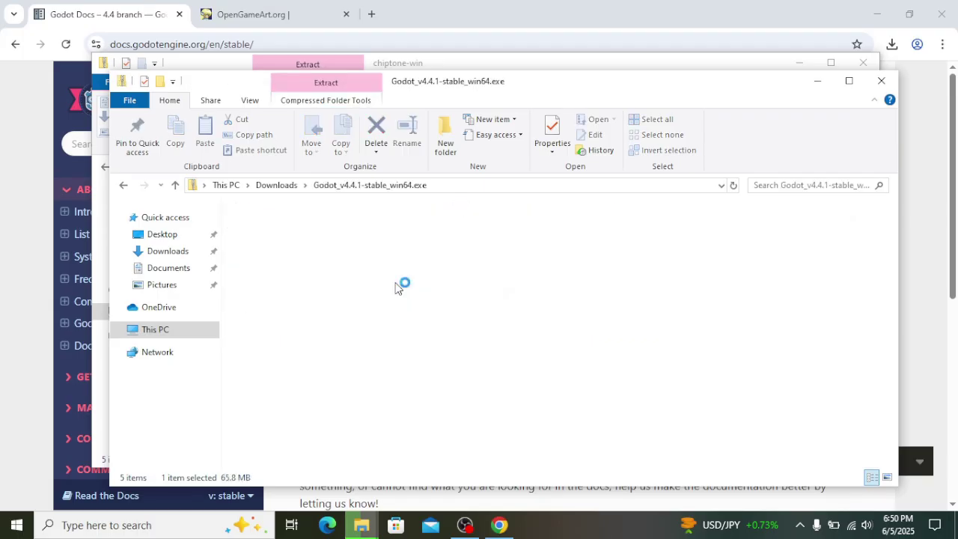
pyautogui.click(326, 141)
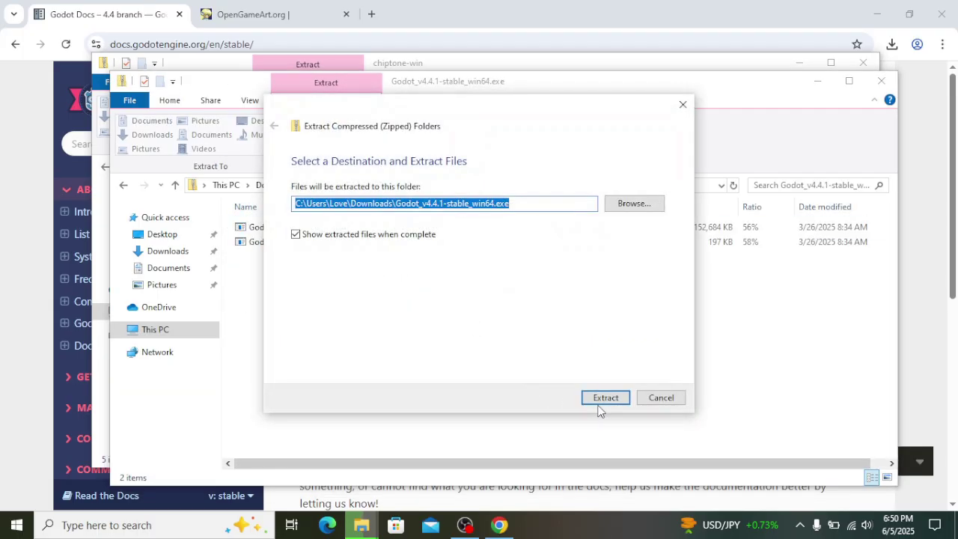
pyautogui.click(596, 399)
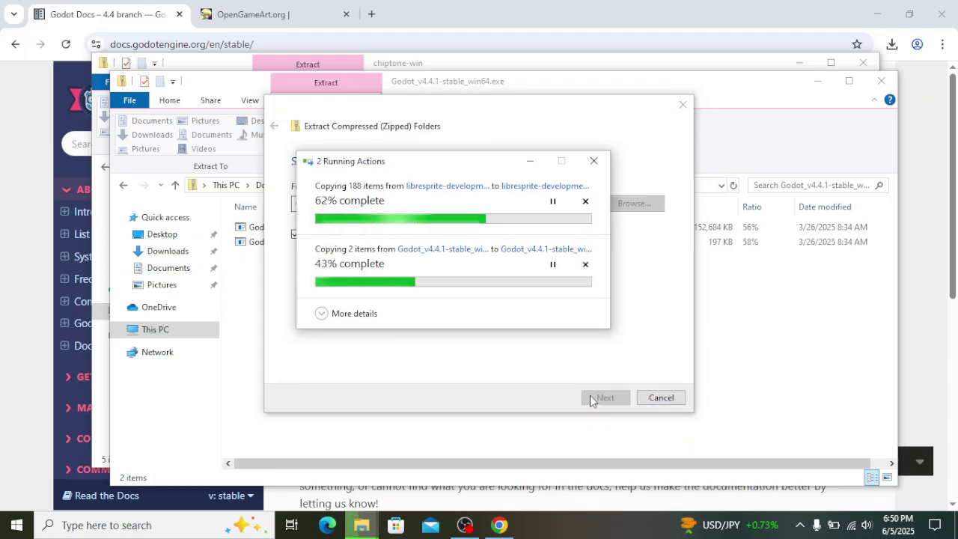
# Switch to the browser and search Google for "godot pronunciation" in a new tab.
pyautogui.click(245, 15)
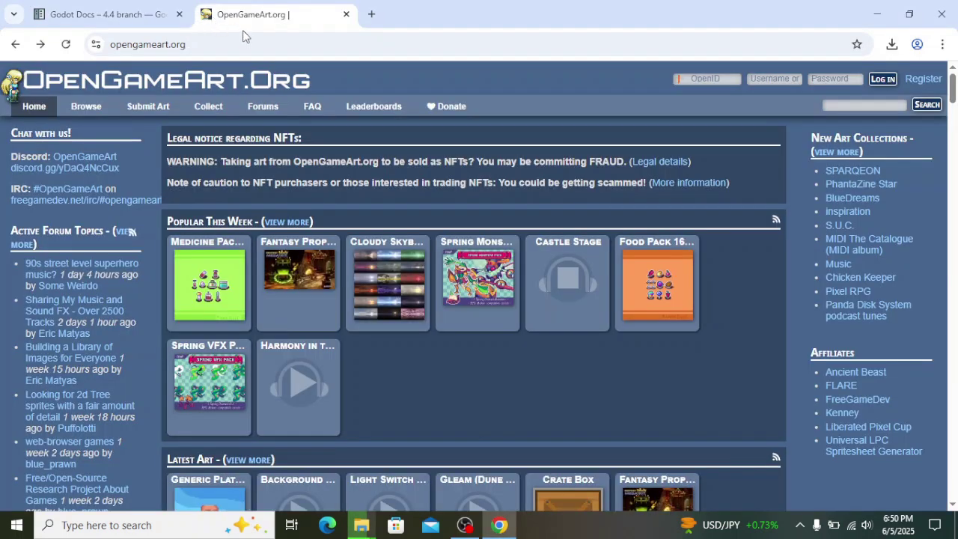
pyautogui.click(371, 15)
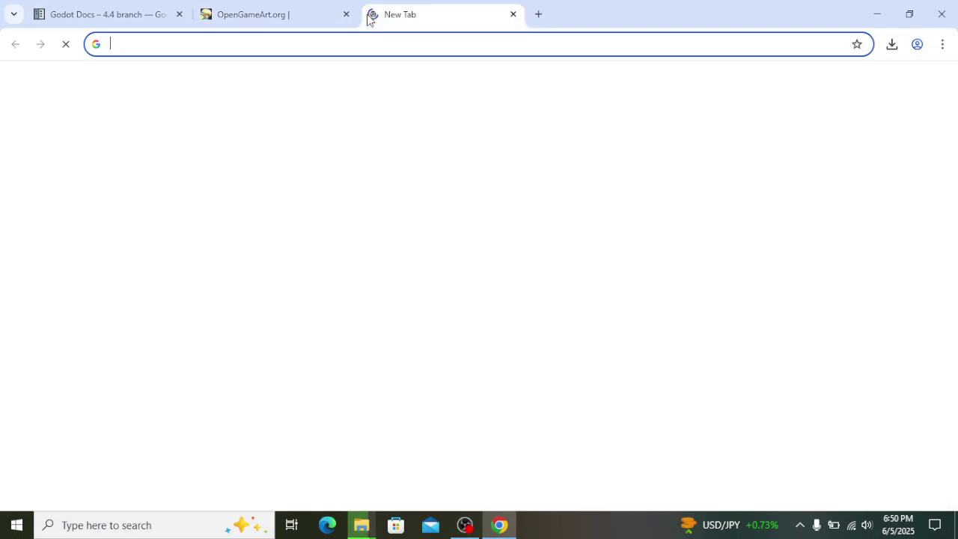
pyautogui.click(375, 44)
pyautogui.write('godot ')
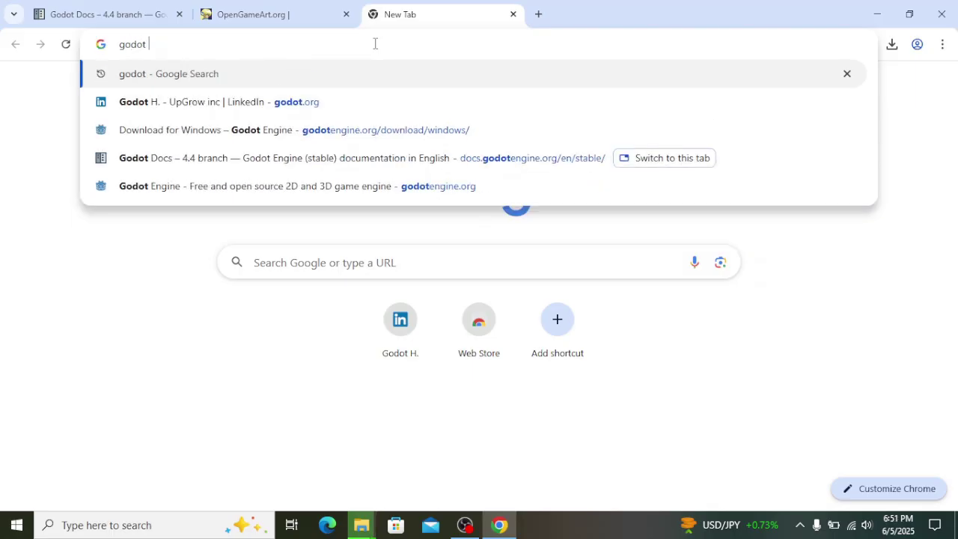
pyautogui.write('pro')
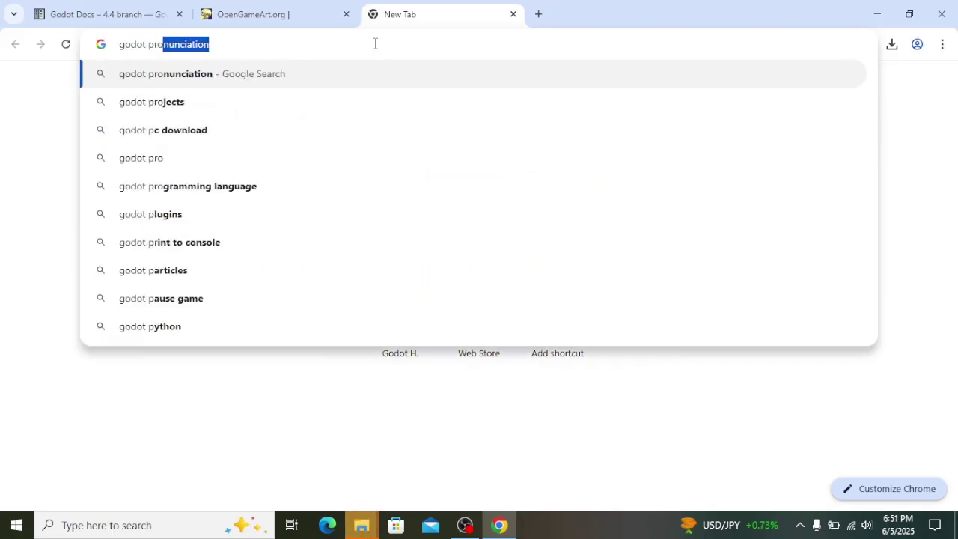
pyautogui.press('Return')
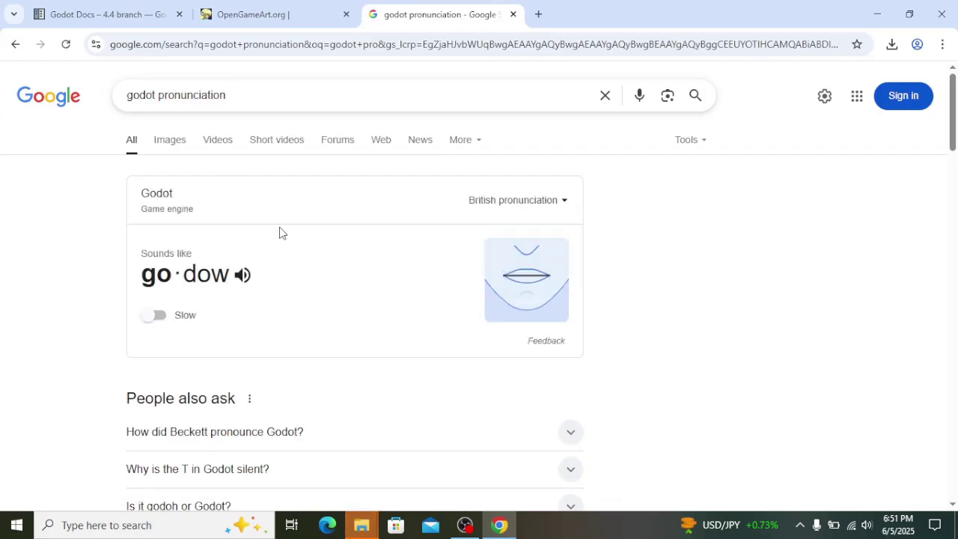
# Play the British pronunciation of Godot, look through the related questions and close the search tab.
pyautogui.click(245, 276)
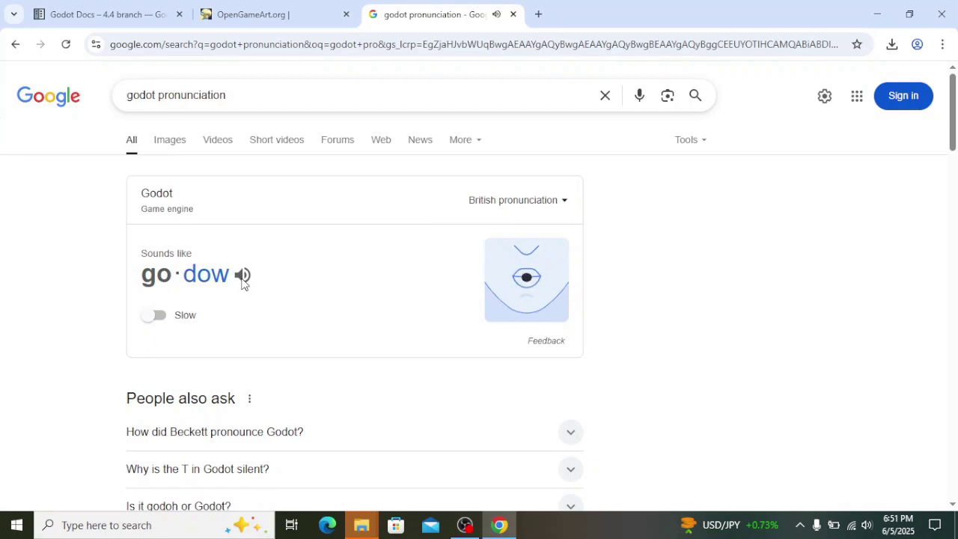
pyautogui.scroll(-4, 258, 271)
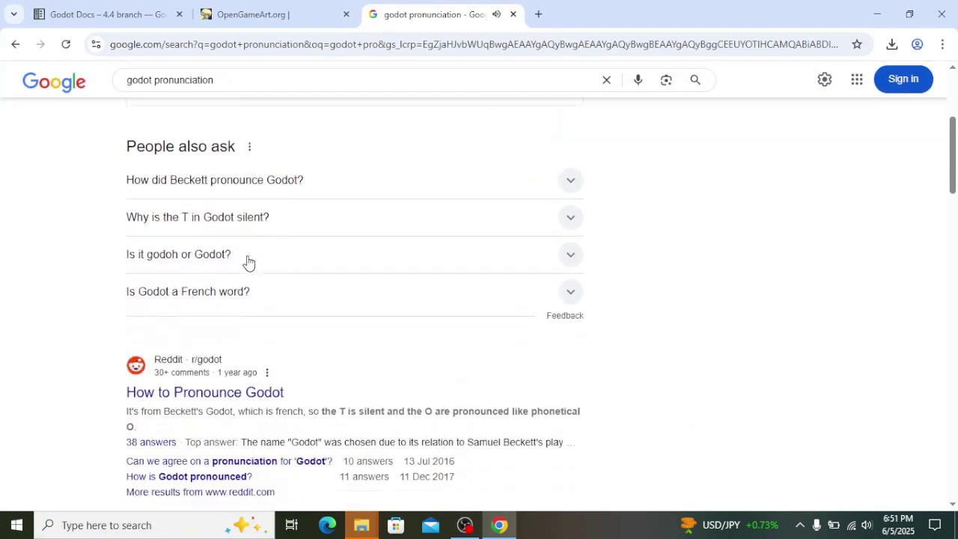
pyautogui.scroll(2, 246, 239)
pyautogui.scroll(2, 232, 199)
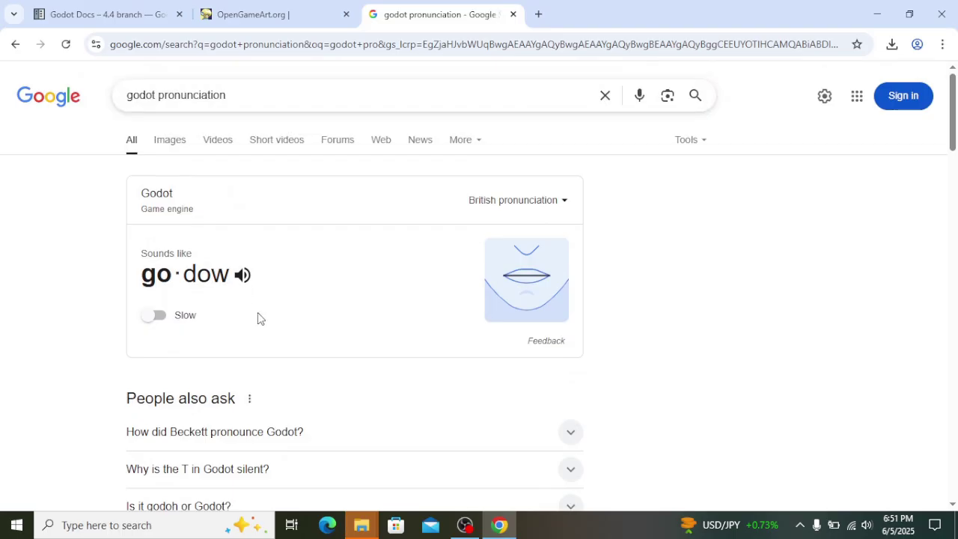
pyautogui.click(513, 14)
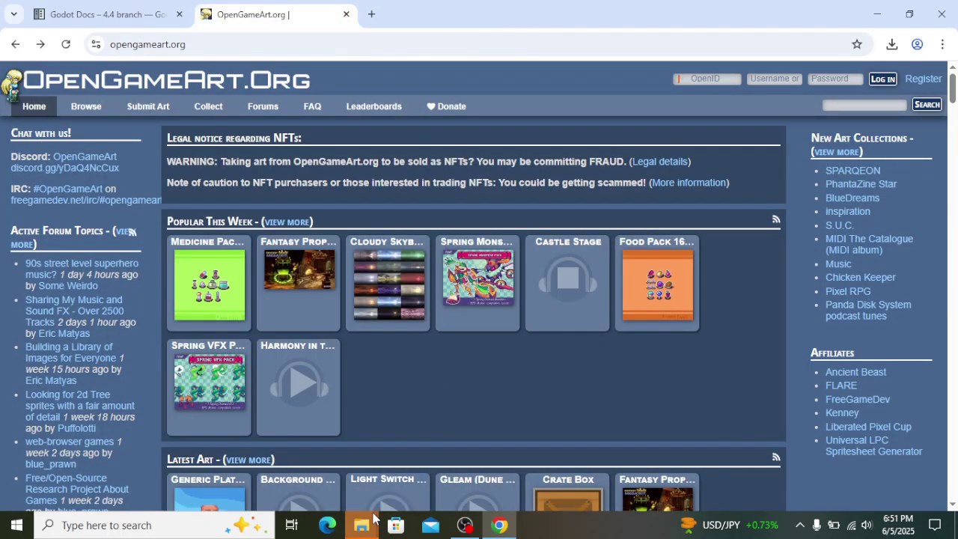
# Close the extra File Explorer windows for the Godot and LibreSprite downloads, leaving only the chiptone-win window open.
pyautogui.moveTo(370, 526)
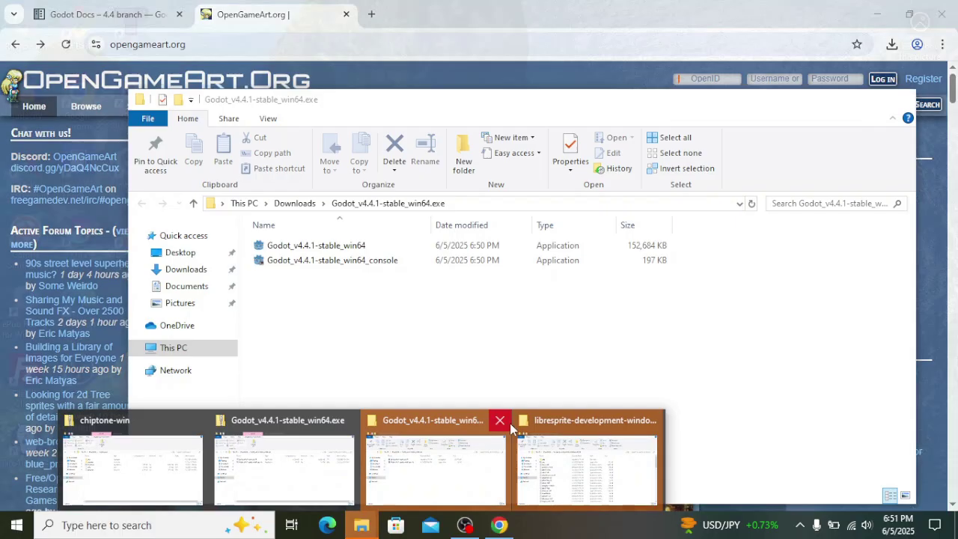
pyautogui.click(500, 420)
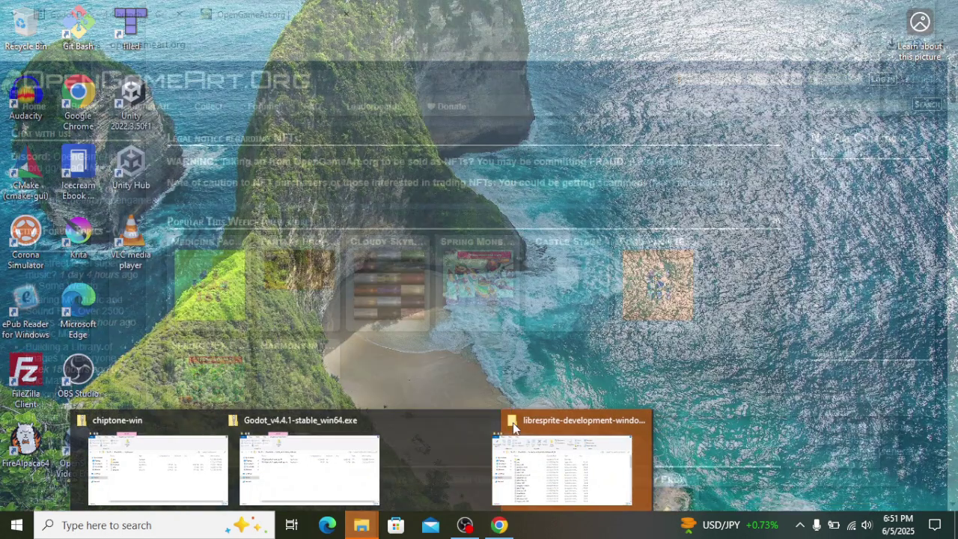
pyautogui.click(575, 420)
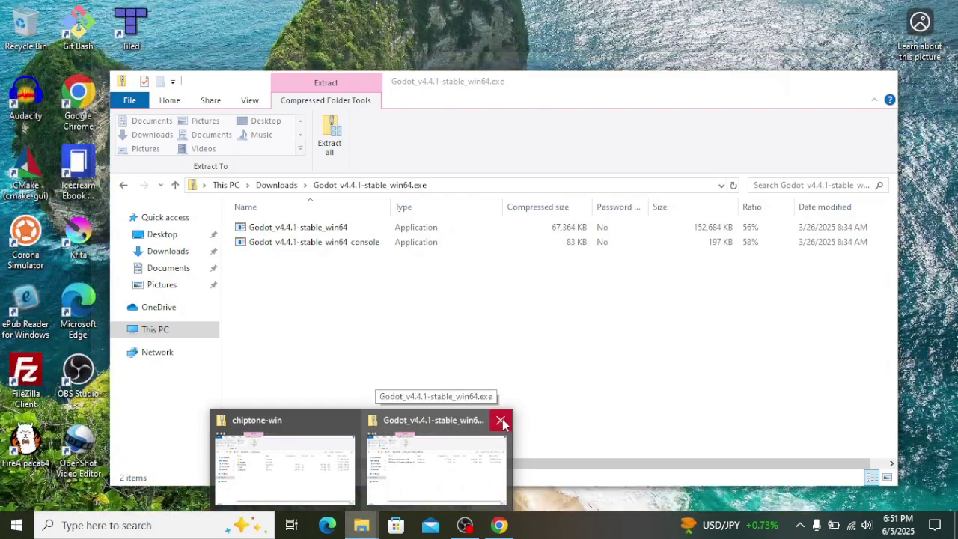
pyautogui.click(501, 420)
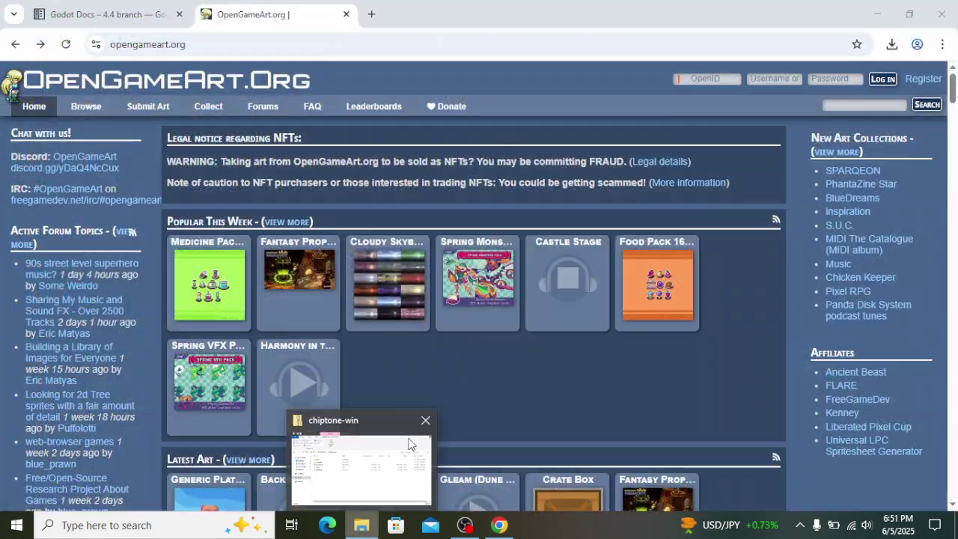
# Switch to the chiptone-win archive window, return to Downloads and open the extracted chiptone-win folder.
pyautogui.click(387, 453)
pyautogui.click(259, 169)
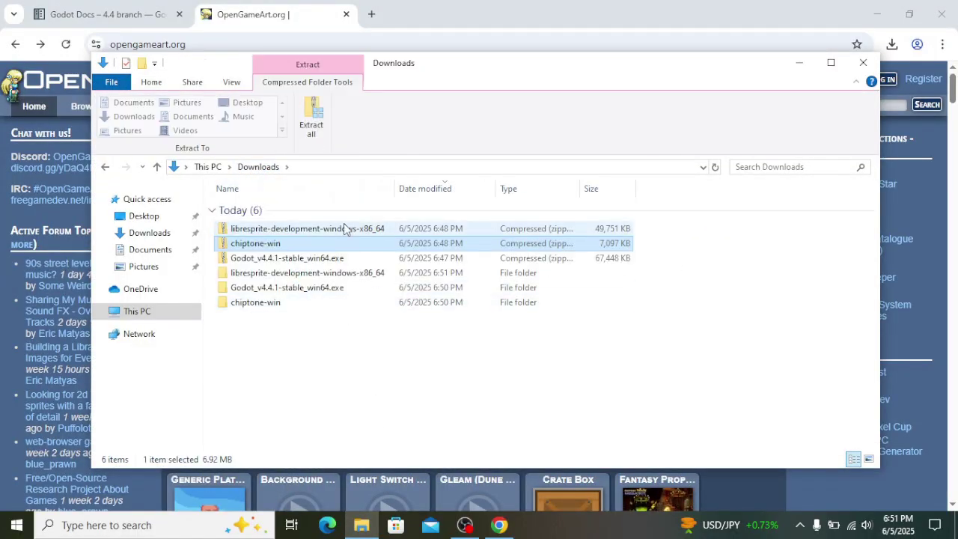
pyautogui.click(344, 303)
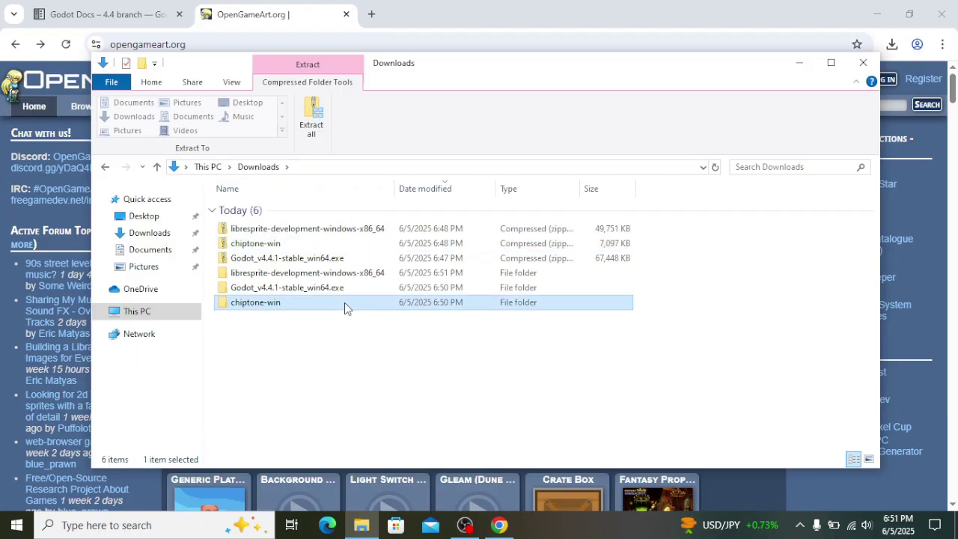
pyautogui.doubleClick(344, 302)
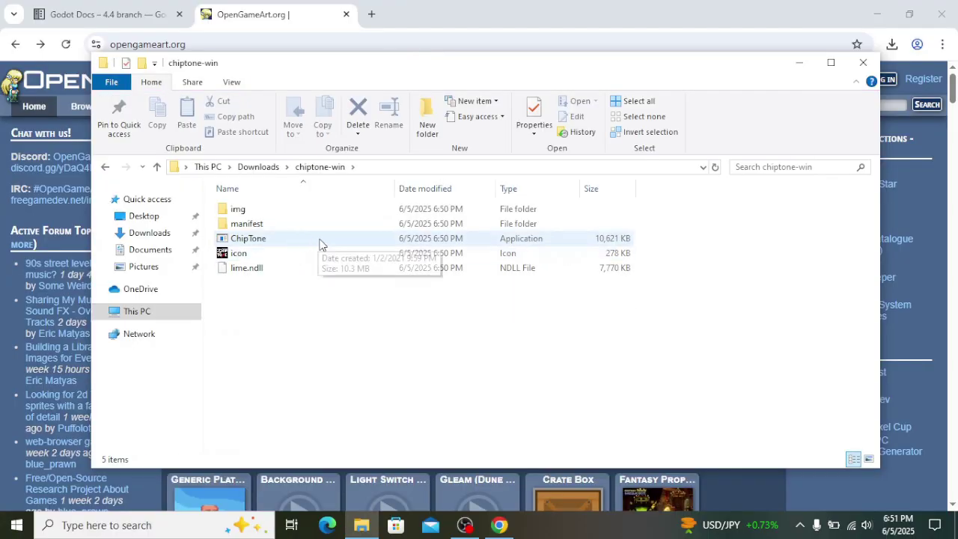
pyautogui.click(320, 242)
pyautogui.rightClick(323, 244)
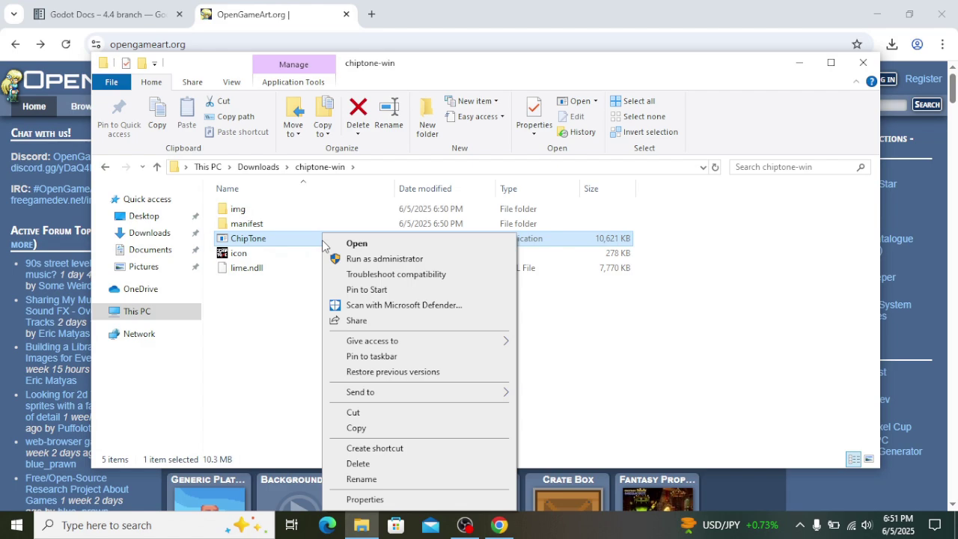
pyautogui.moveTo(389, 393)
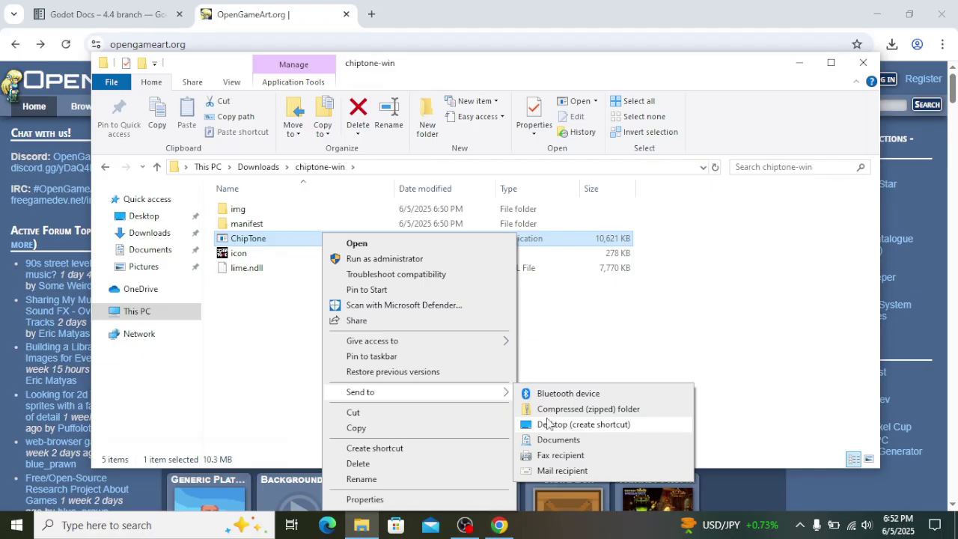
pyautogui.click(599, 288)
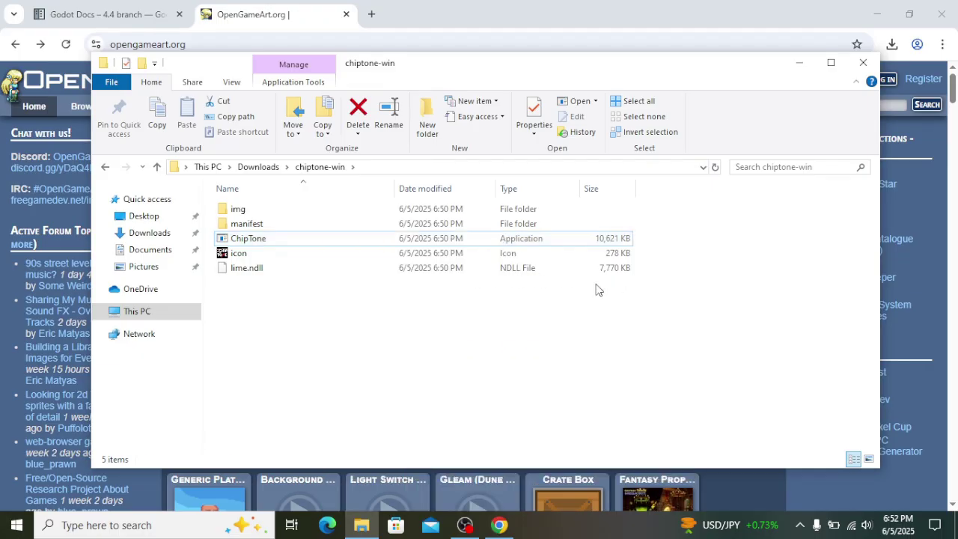
# Create a desktop shortcut for the ChipTone application.
pyautogui.doubleClick(369, 239)
pyautogui.rightClick(369, 240)
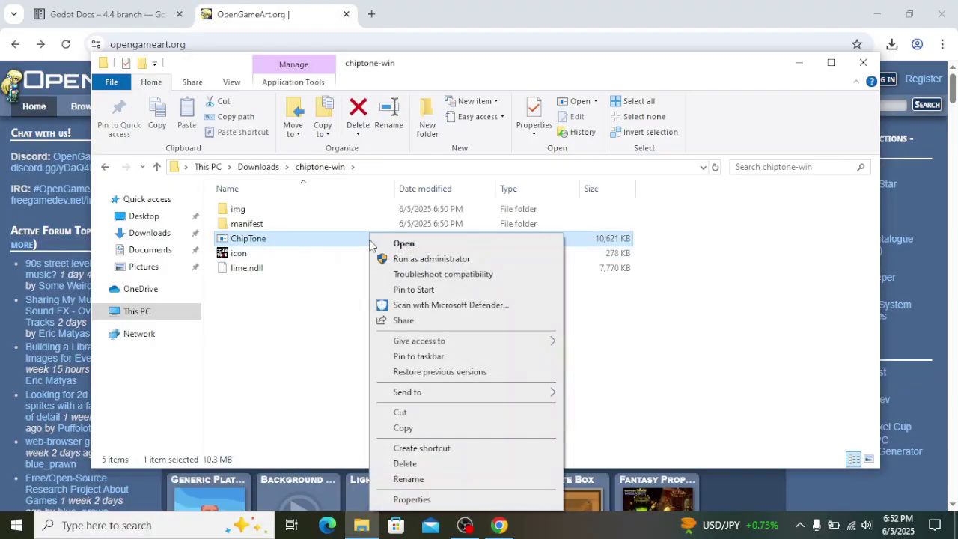
pyautogui.moveTo(419, 393)
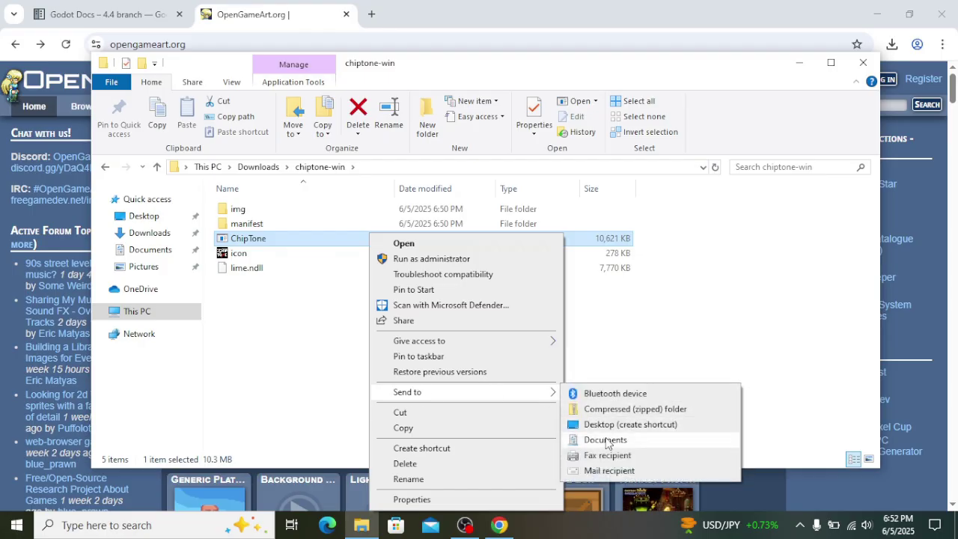
pyautogui.click(603, 424)
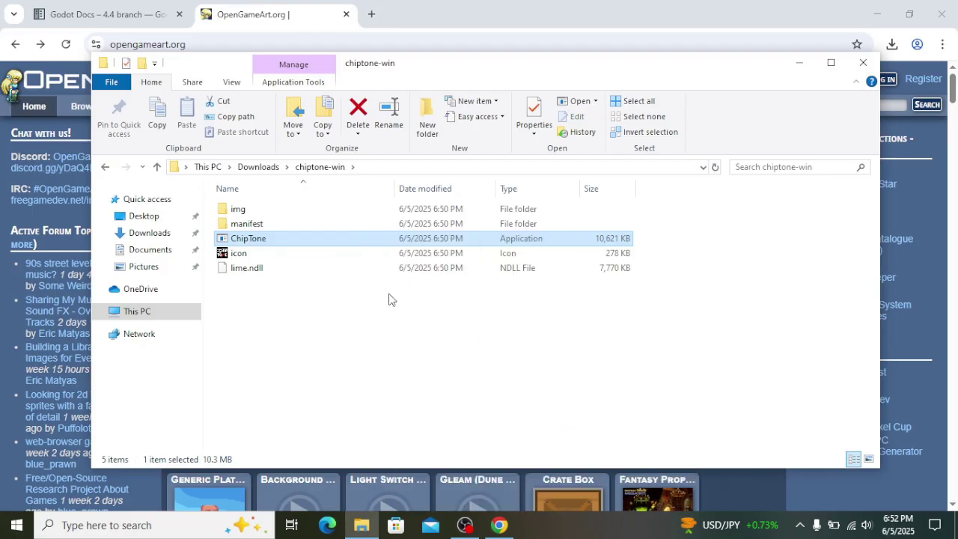
# Open the extracted Godot_v4.4.1-stable_win64.exe folder in Downloads and create a desktop shortcut for the non-console Godot_v4.4.1-stable_win64 application.
pyautogui.click(258, 167)
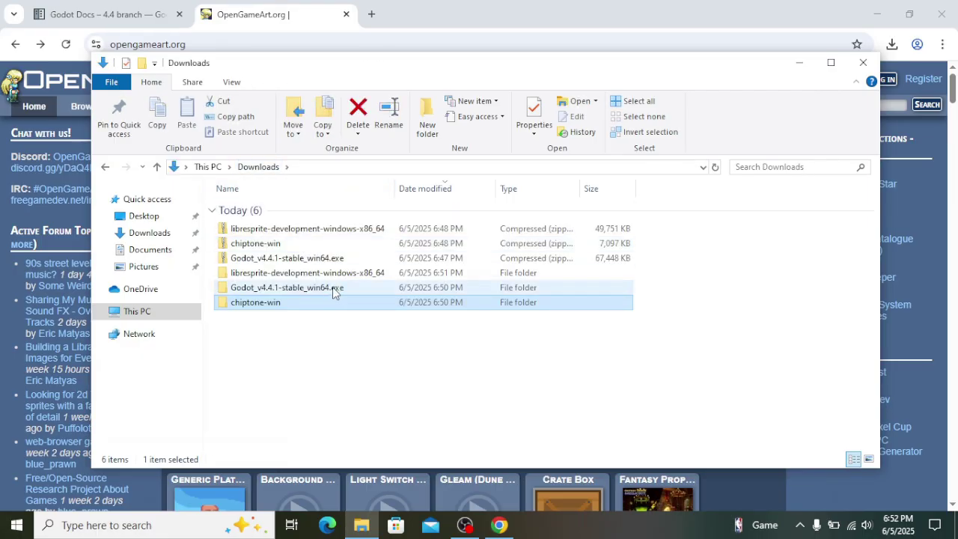
pyautogui.doubleClick(334, 289)
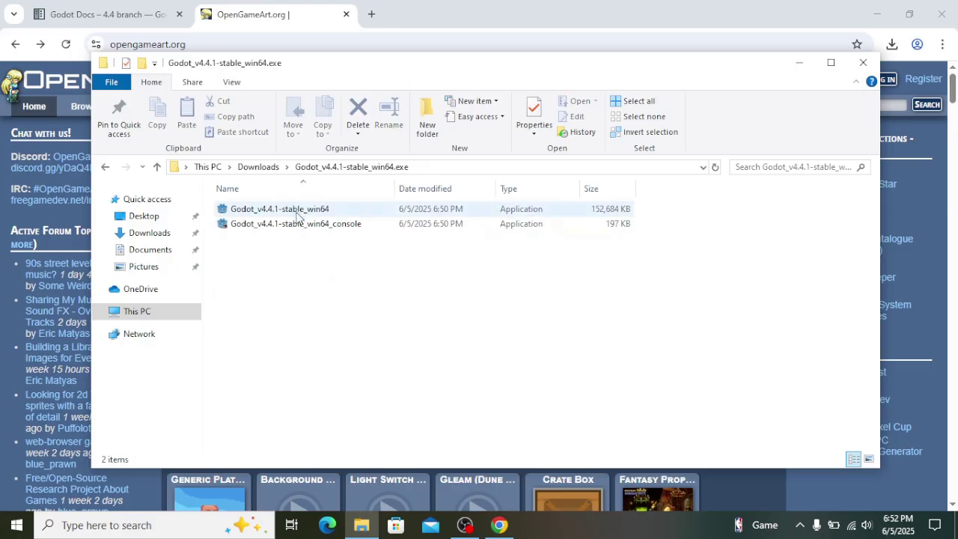
pyautogui.doubleClick(379, 232)
pyautogui.click(362, 214)
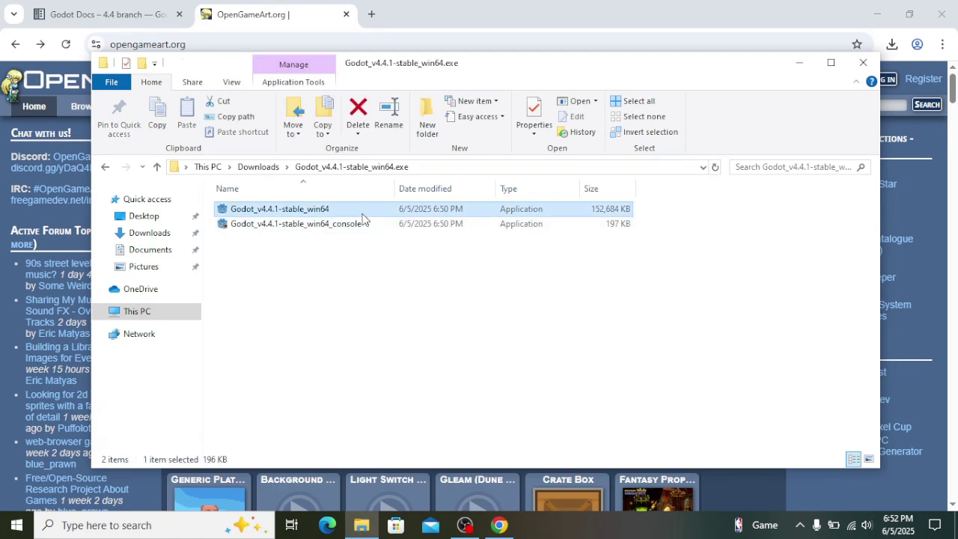
pyautogui.click(363, 226)
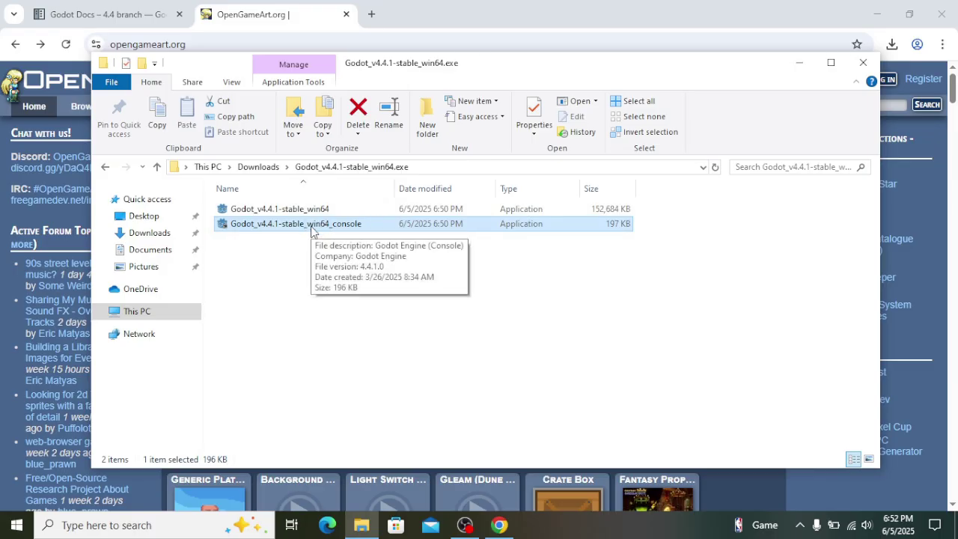
pyautogui.click(318, 213)
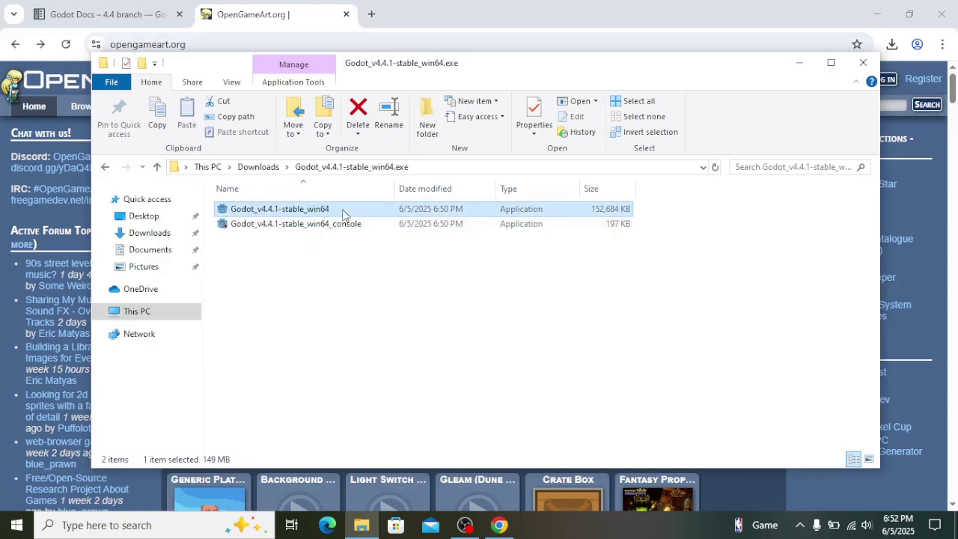
pyautogui.rightClick(346, 214)
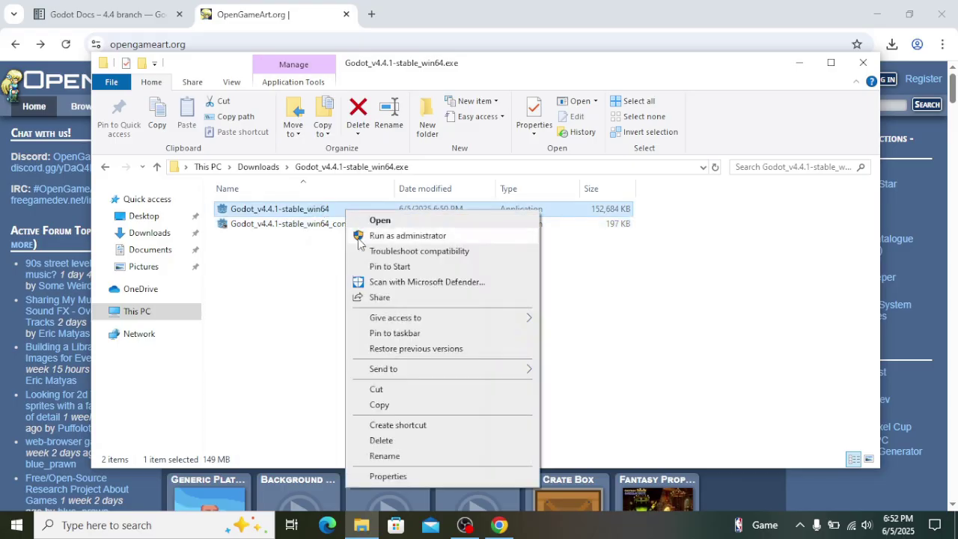
pyautogui.moveTo(416, 371)
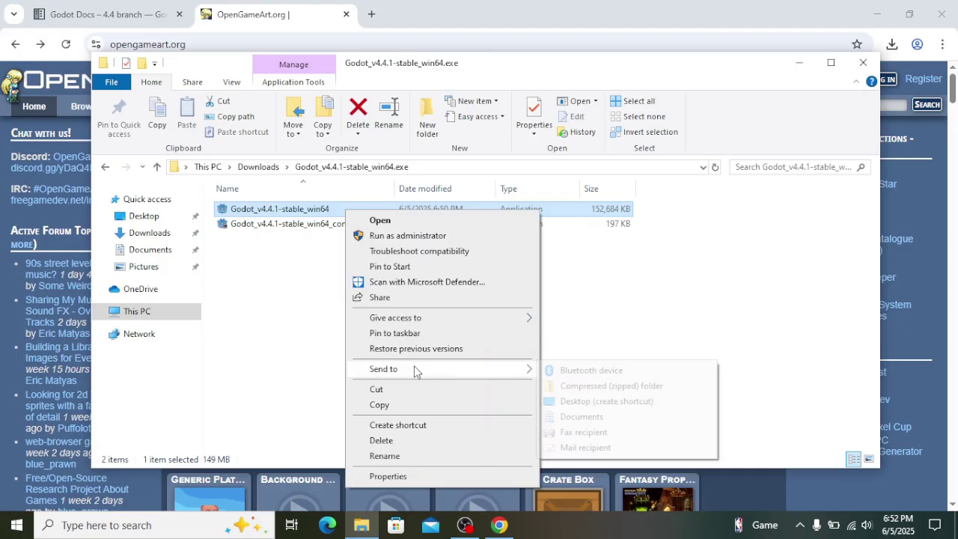
pyautogui.click(604, 403)
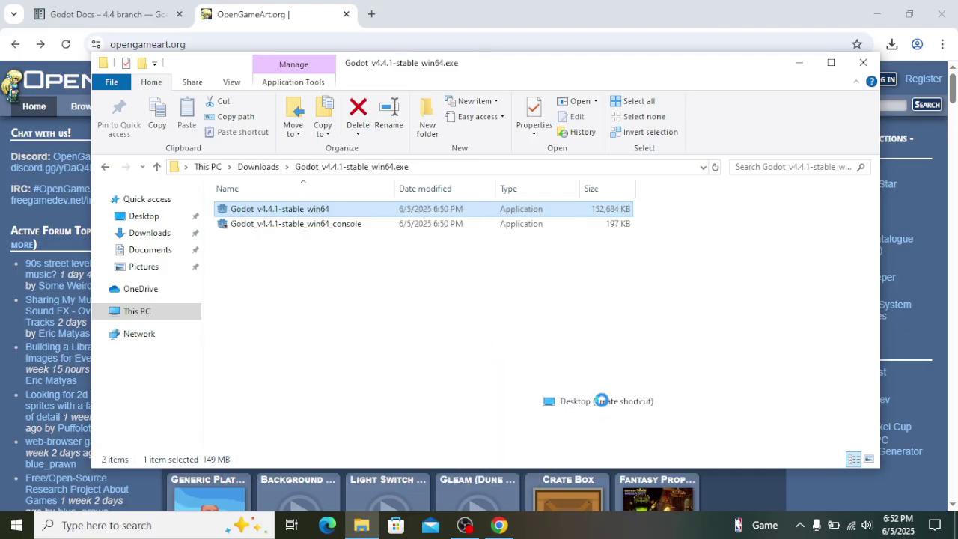
# Open the extracted libresprite-development-windows-x86_64 folder in Downloads and create a desktop shortcut for the libresprite application.
pyautogui.click(254, 167)
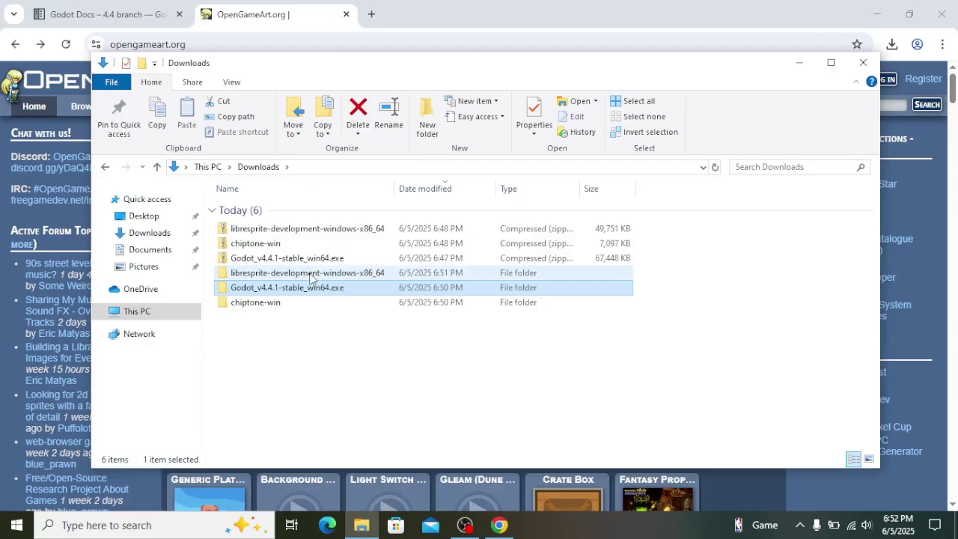
pyautogui.doubleClick(310, 274)
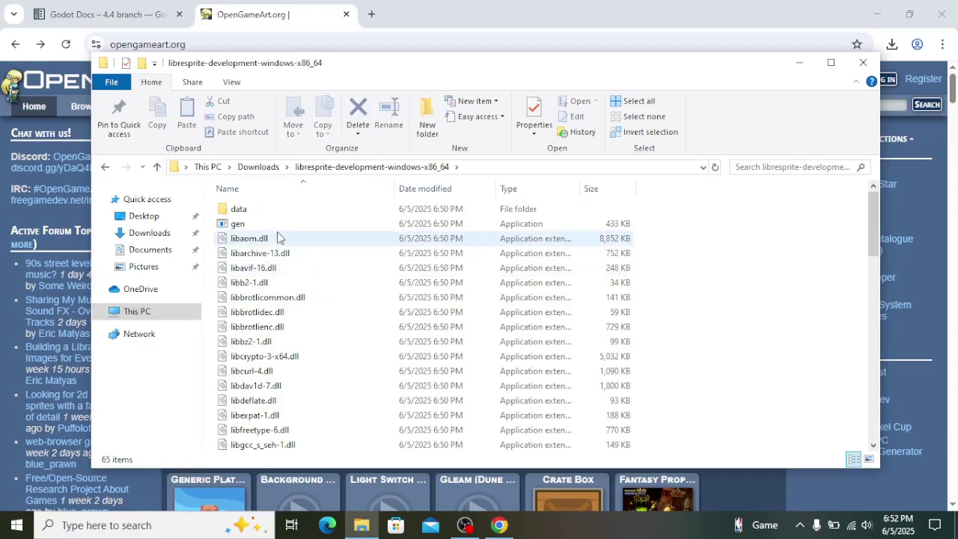
pyautogui.scroll(-4, 283, 251)
pyautogui.scroll(-10, 282, 249)
pyautogui.scroll(2, 277, 240)
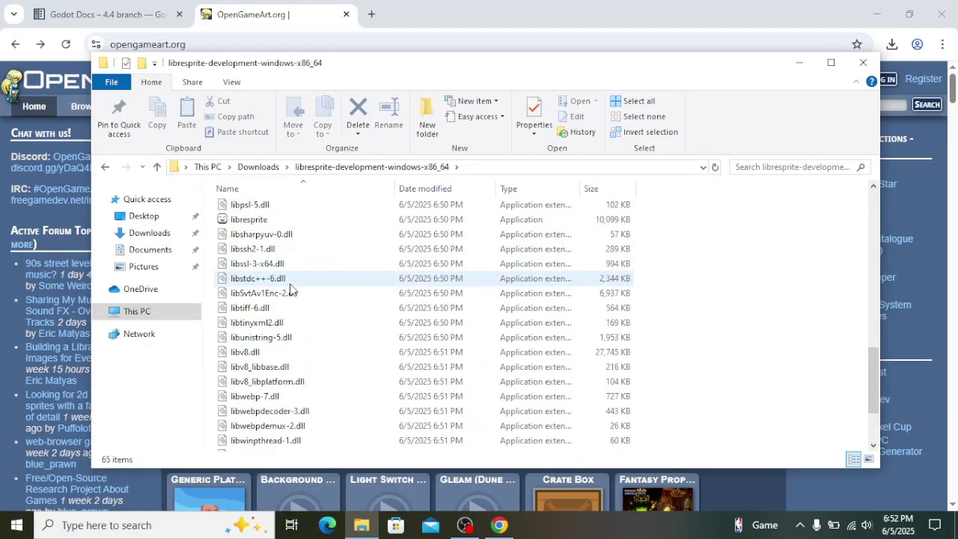
pyautogui.click(295, 218)
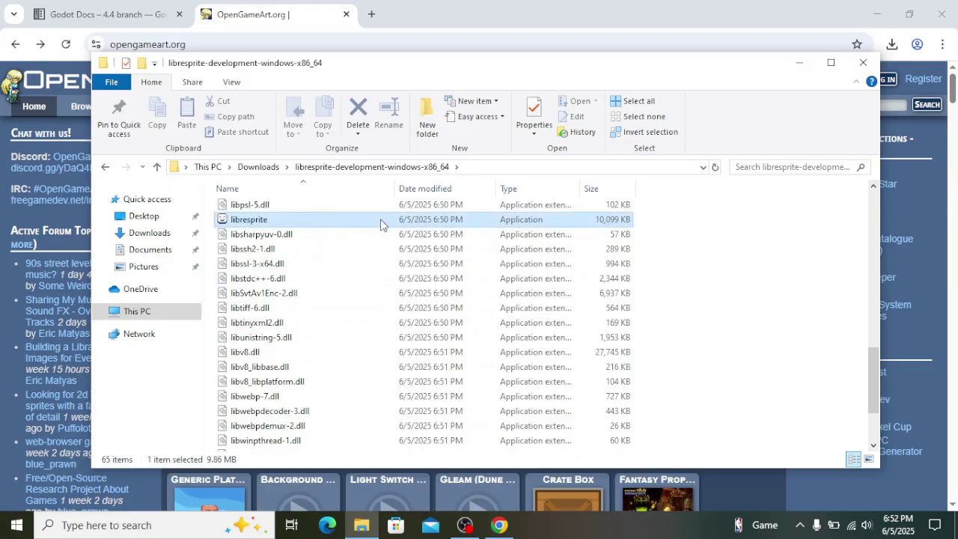
pyautogui.rightClick(362, 224)
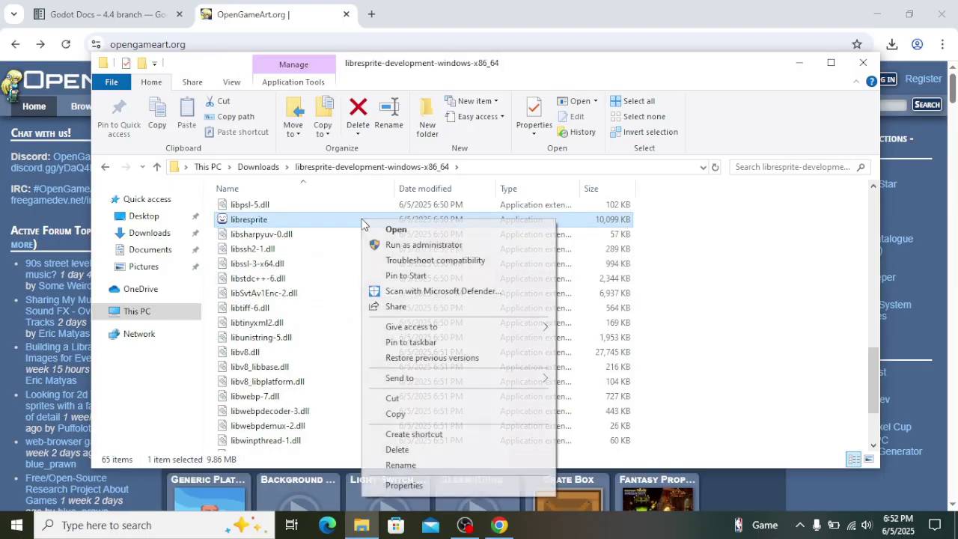
pyautogui.moveTo(465, 378)
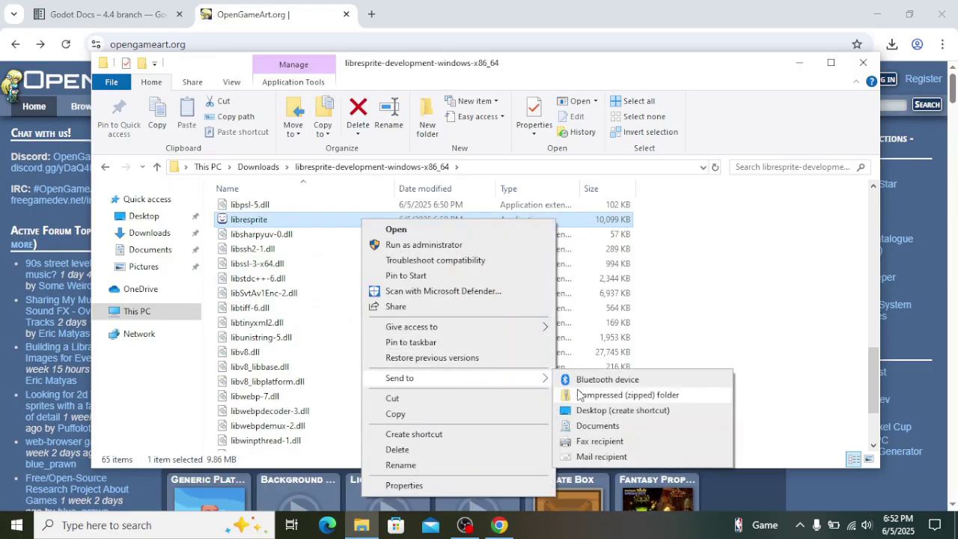
pyautogui.click(603, 408)
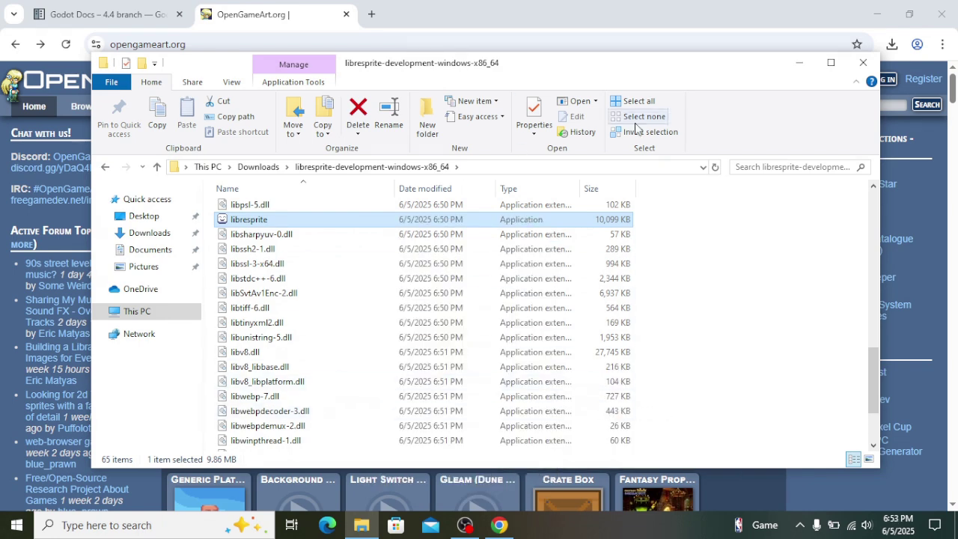
# Close File Explorer, minimise the browser and check the new ChipTone, Godot and LibreSprite shortcuts on the desktop.
pyautogui.click(863, 62)
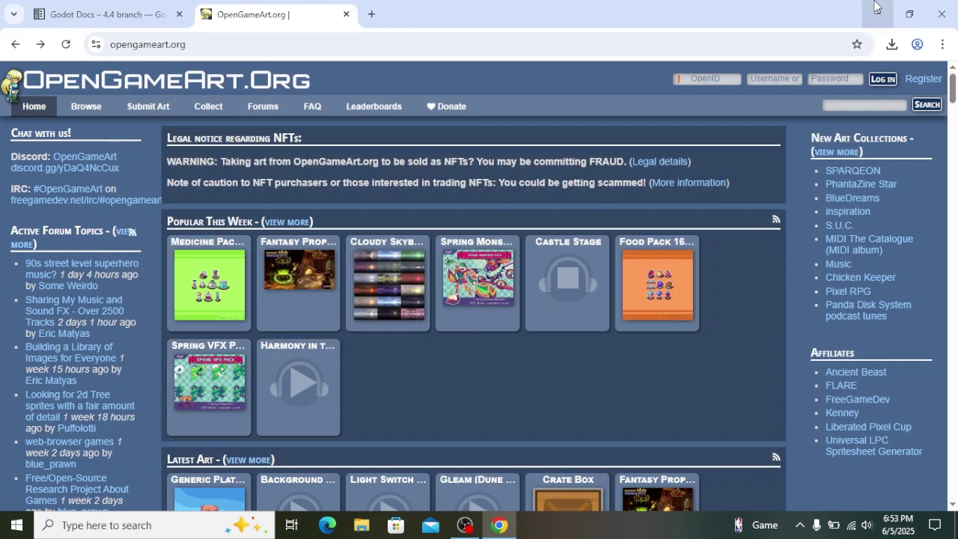
pyautogui.click(877, 13)
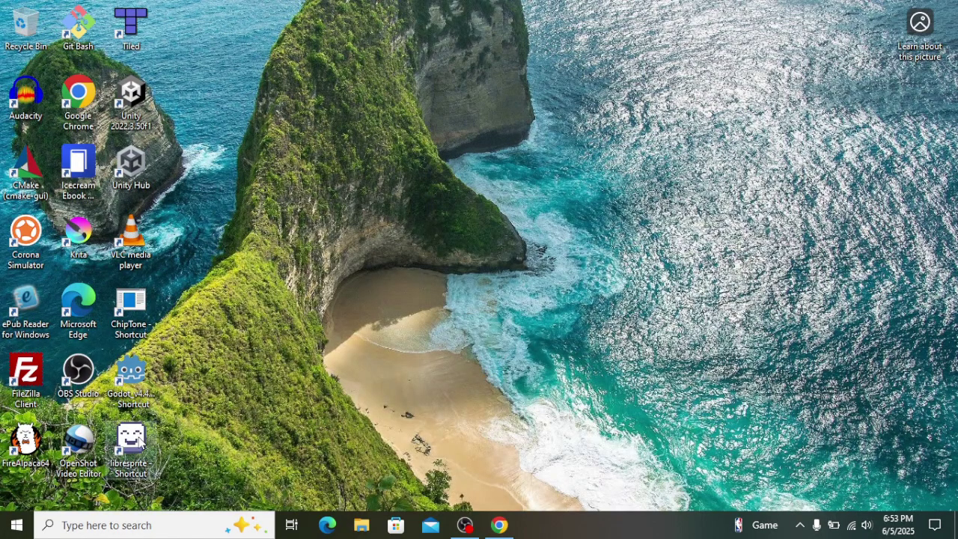
pyautogui.click(131, 378)
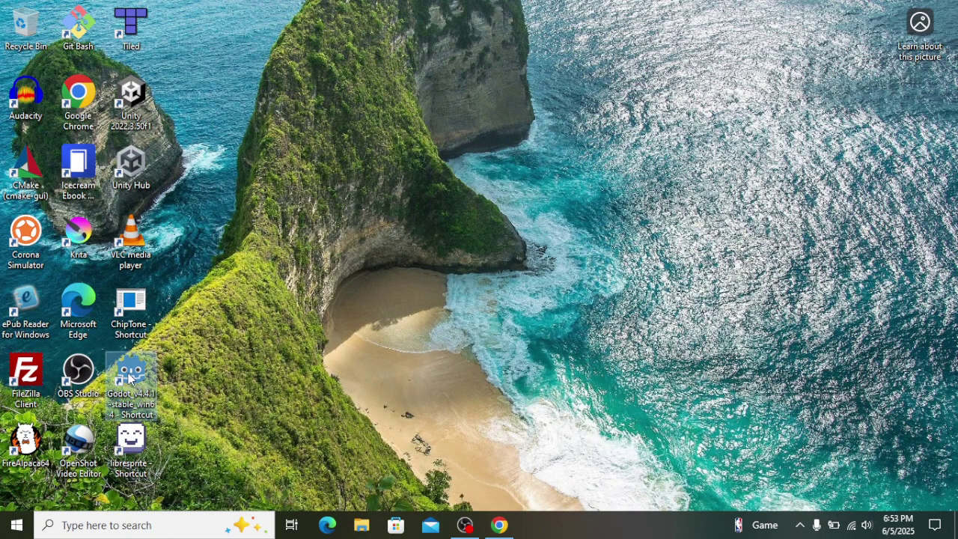
pyautogui.click(130, 314)
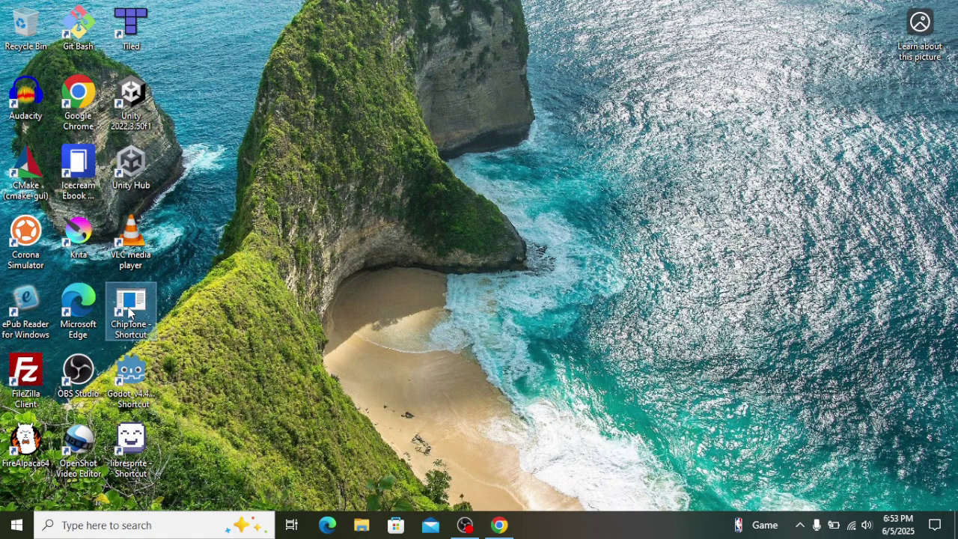
pyautogui.moveTo(364, 397); pyautogui.dragTo(217, 463)
pyautogui.click(149, 450)
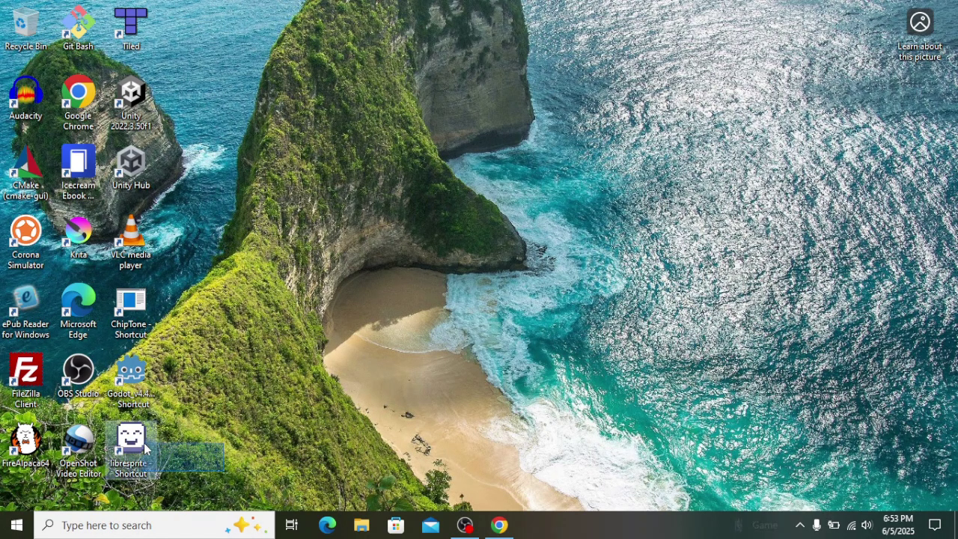
pyautogui.click(192, 444)
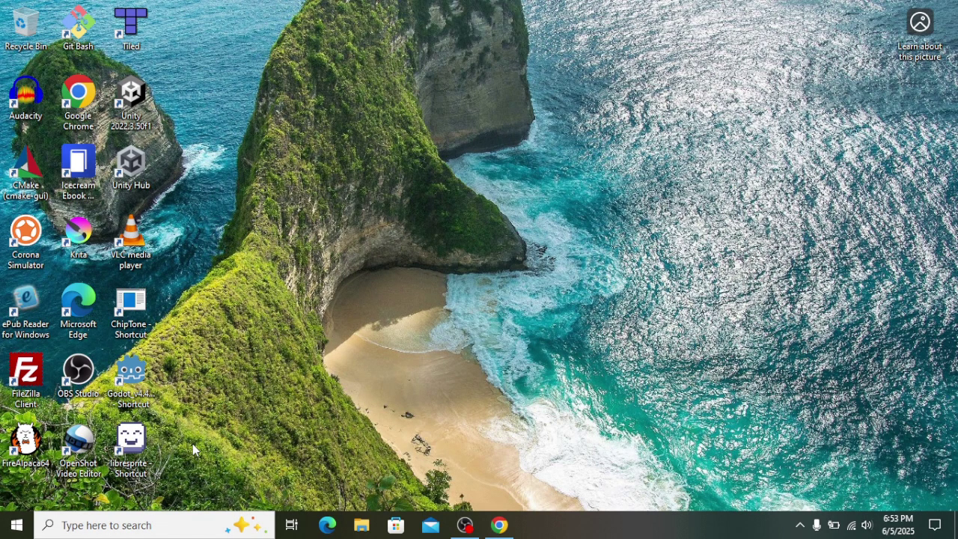
pyautogui.moveTo(187, 456); pyautogui.dragTo(129, 447)
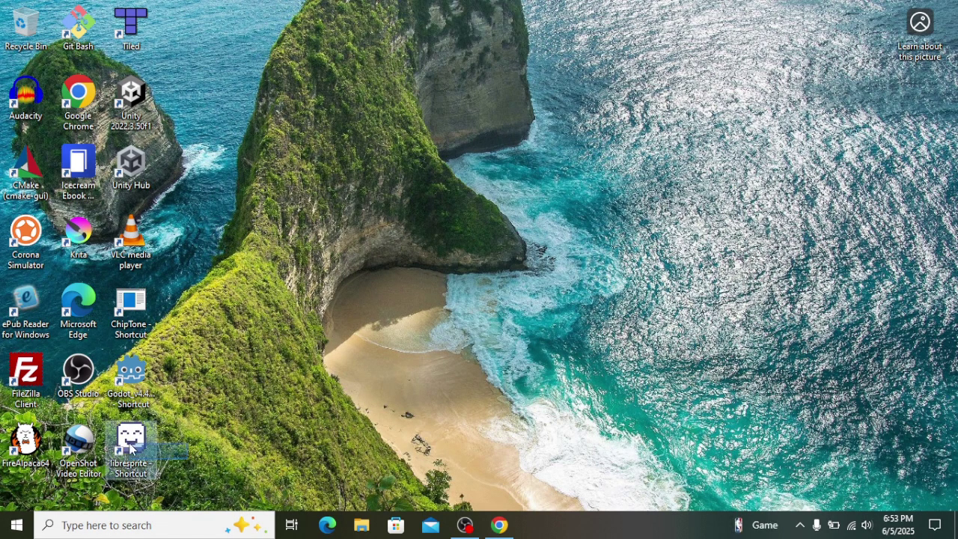
# Launch LibreSprite from its desktop shortcut, maximise it and create a new 32 by 32 px RGBA sprite with a transparent background.
pyautogui.click(286, 292)
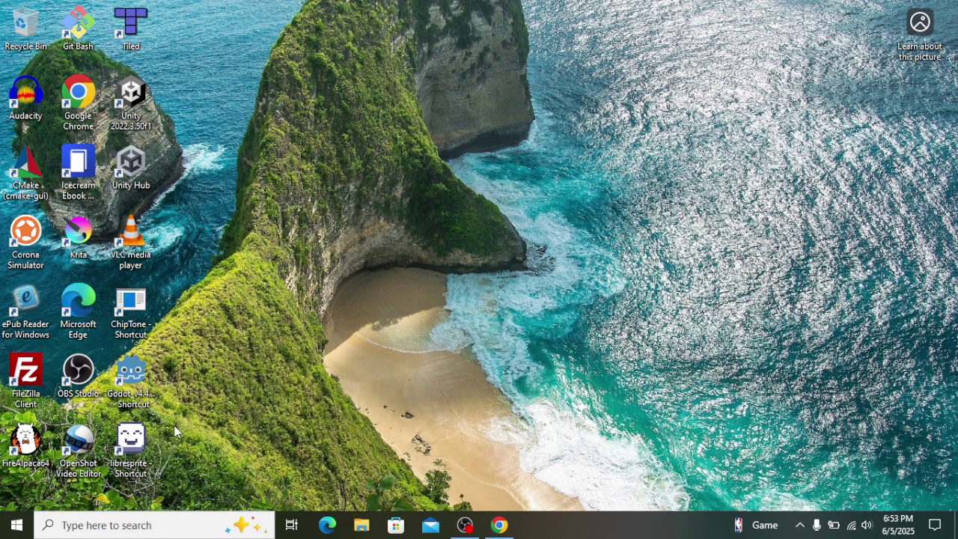
pyautogui.doubleClick(139, 443)
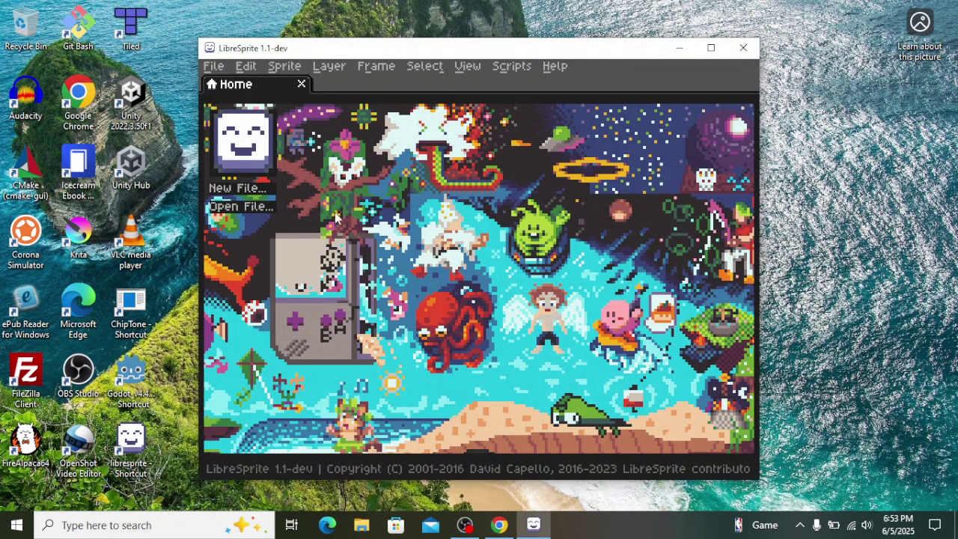
pyautogui.click(708, 47)
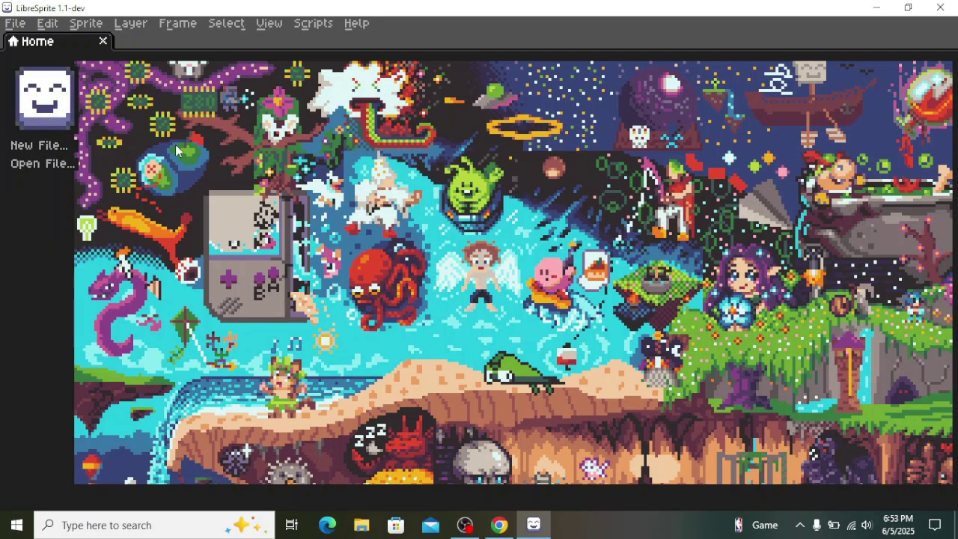
pyautogui.click(43, 152)
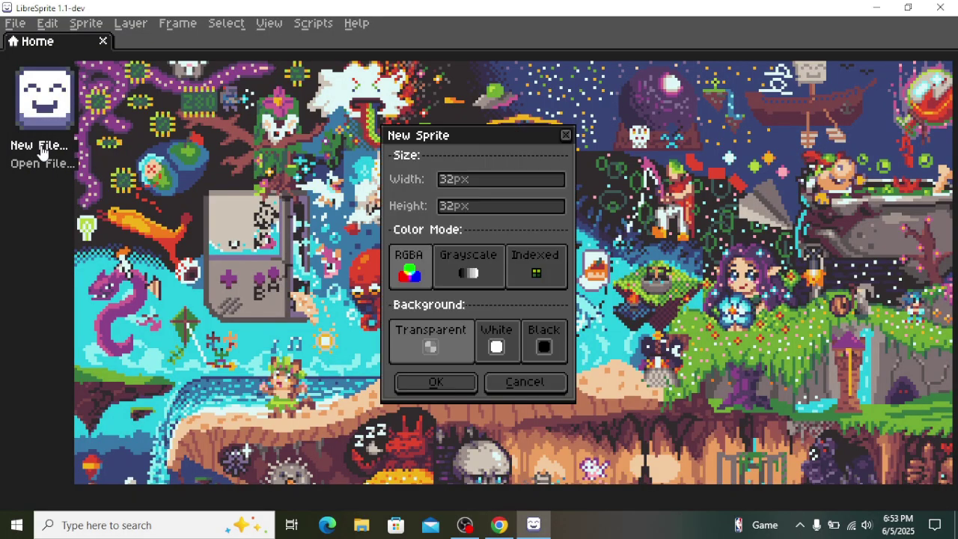
pyautogui.click(445, 382)
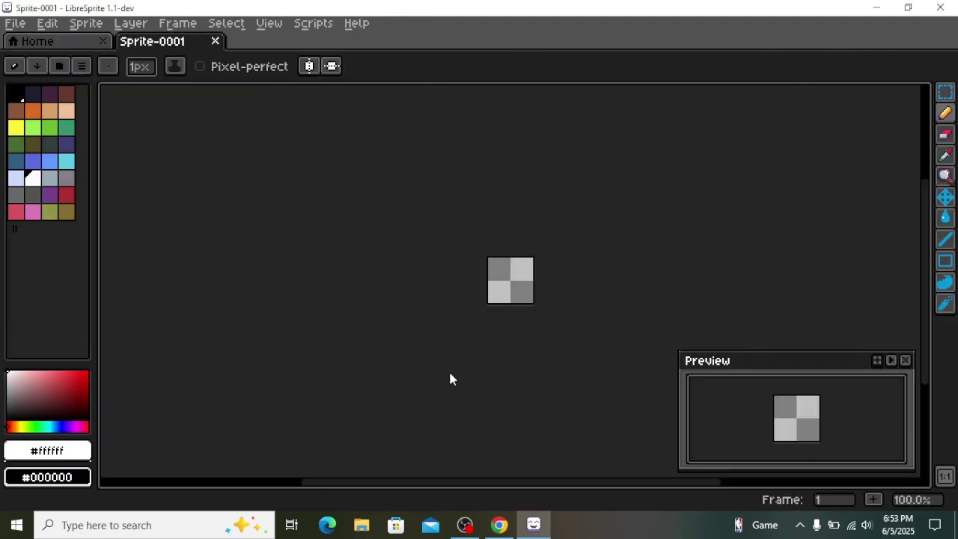
# Turn on the pixel grid over the new sprite's canvas.
pyautogui.scroll(3, 477, 300)
pyautogui.moveTo(522, 256); pyautogui.dragTo(366, 306)
pyautogui.scroll(3, 396, 299)
pyautogui.scroll(-2, 404, 297)
pyautogui.click(370, 305)
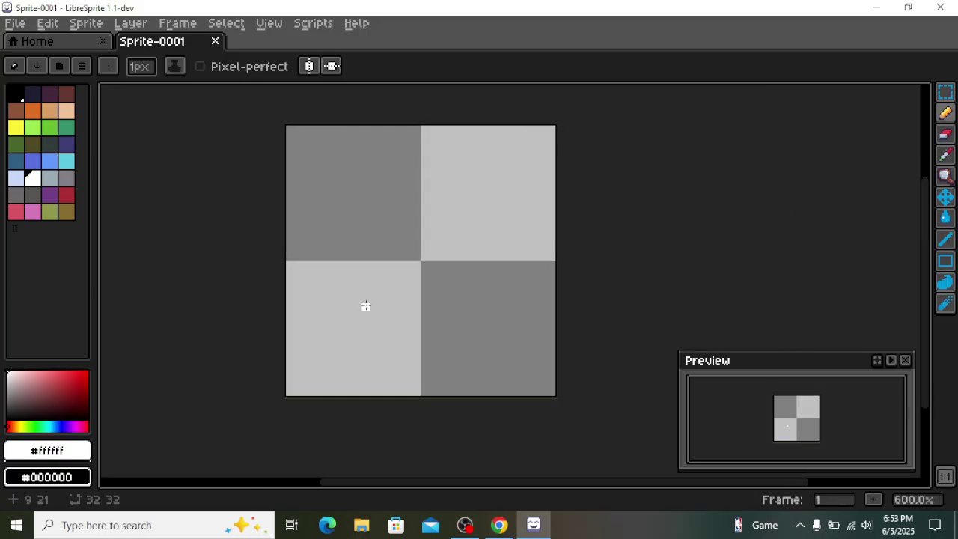
pyautogui.click(267, 24)
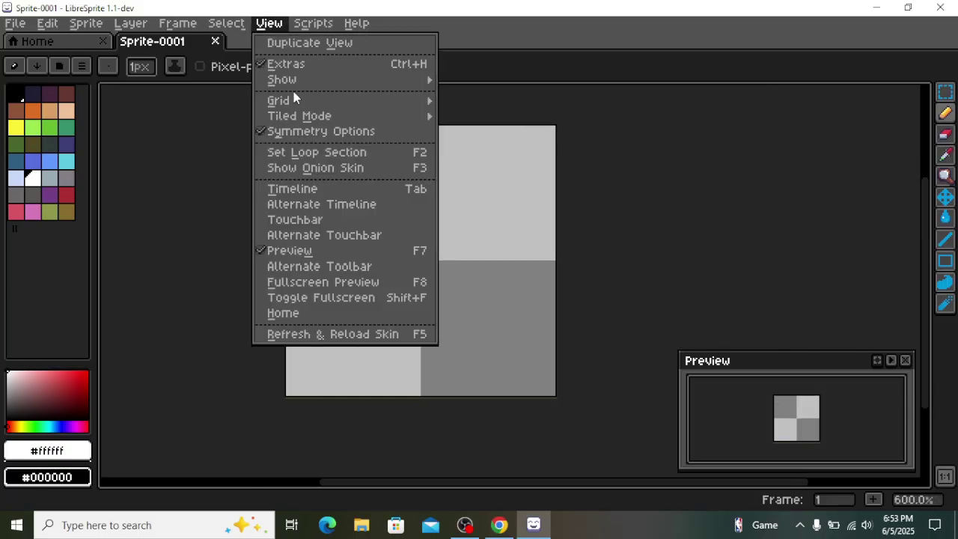
pyautogui.moveTo(382, 85)
pyautogui.click(464, 110)
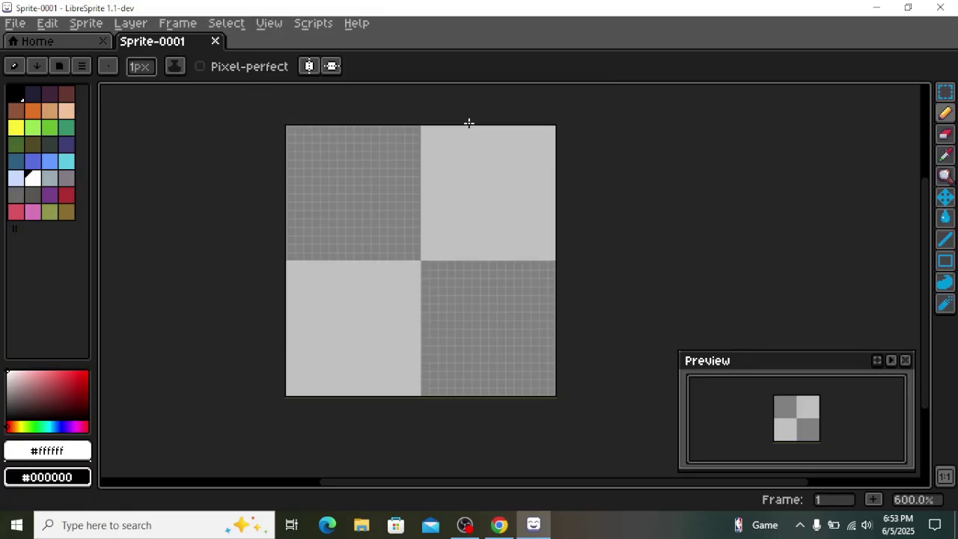
# Choose black from the palette as the drawing colour, try a pixel in the sprite's upper-left quadrant and undo it.
pyautogui.scroll(3, 253, 158)
pyautogui.moveTo(258, 173); pyautogui.dragTo(333, 250)
pyautogui.click(13, 93)
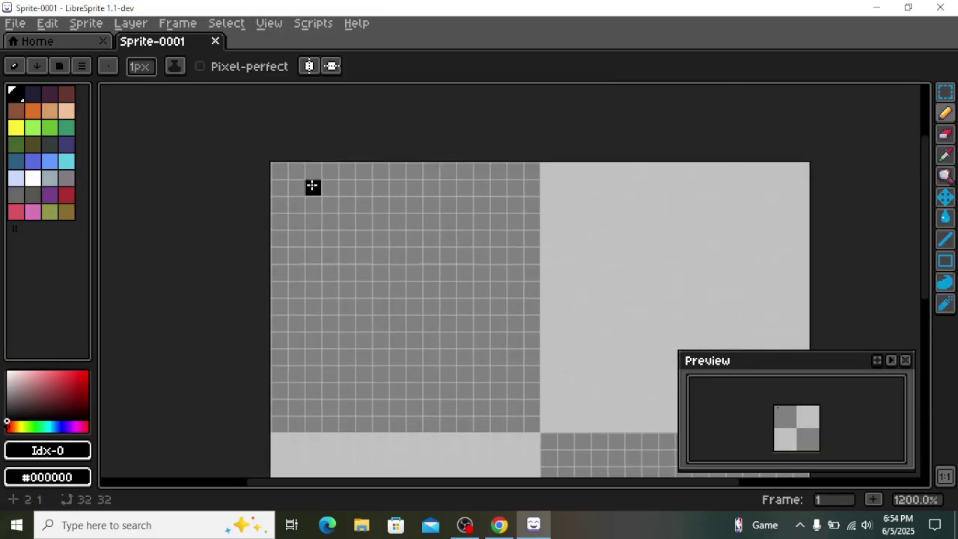
pyautogui.scroll(3, 329, 202)
pyautogui.scroll(-3, 341, 206)
pyautogui.click(403, 269)
pyautogui.scroll(4, 408, 271)
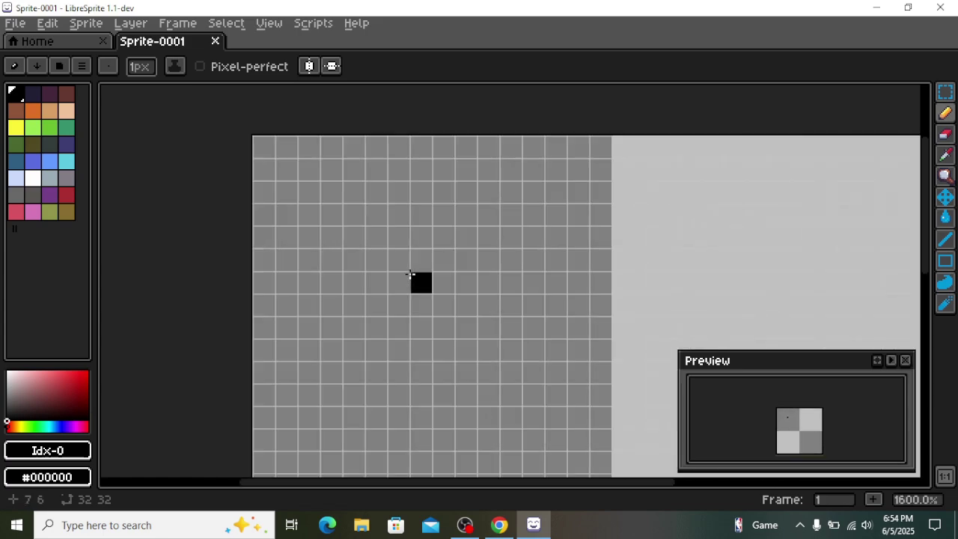
pyautogui.scroll(-4, 422, 270)
pyautogui.hotkey('ctrl', 'z')
pyautogui.click(338, 262)
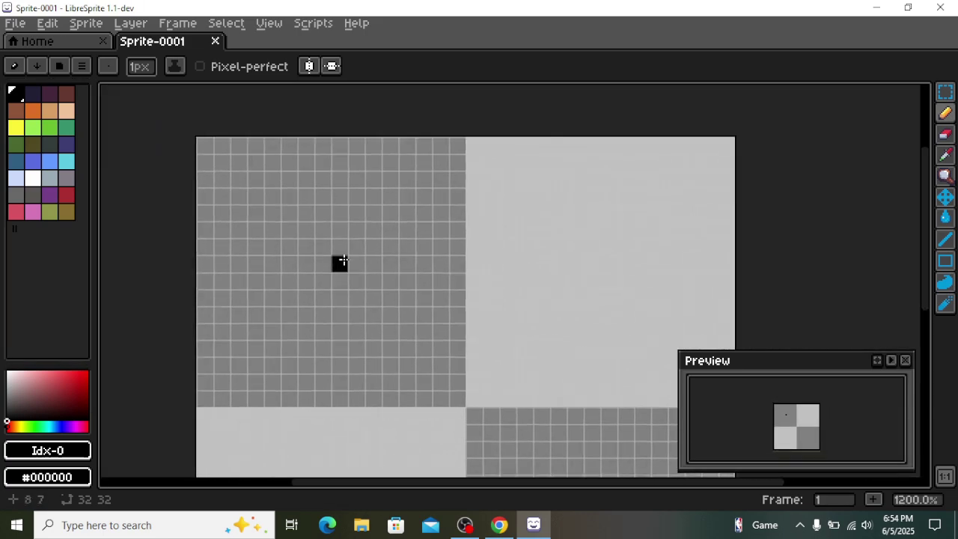
# Place individual black pixels forming a short rising curve in the sprite's upper-left quadrant.
pyautogui.scroll(3, 358, 269)
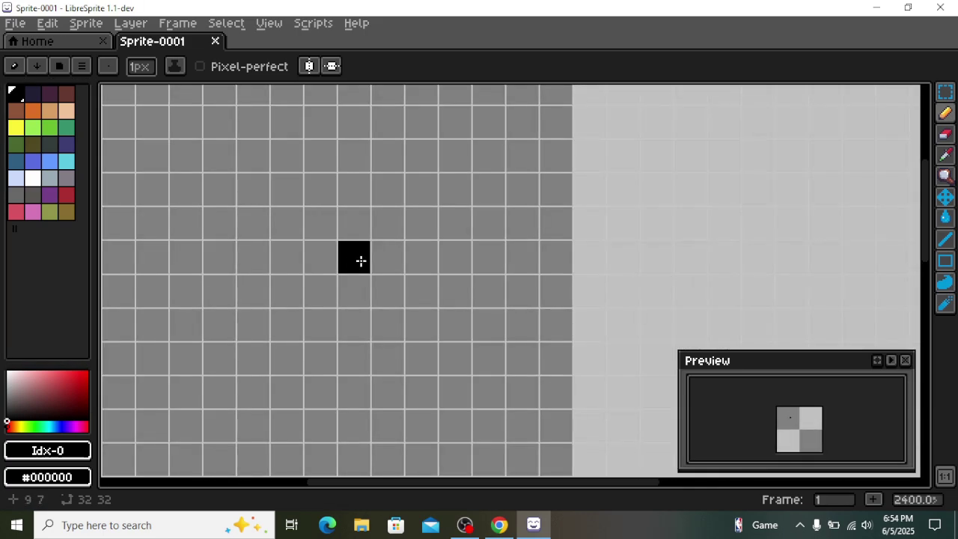
pyautogui.click(360, 260)
pyautogui.click(350, 223)
pyautogui.scroll(-4, 352, 220)
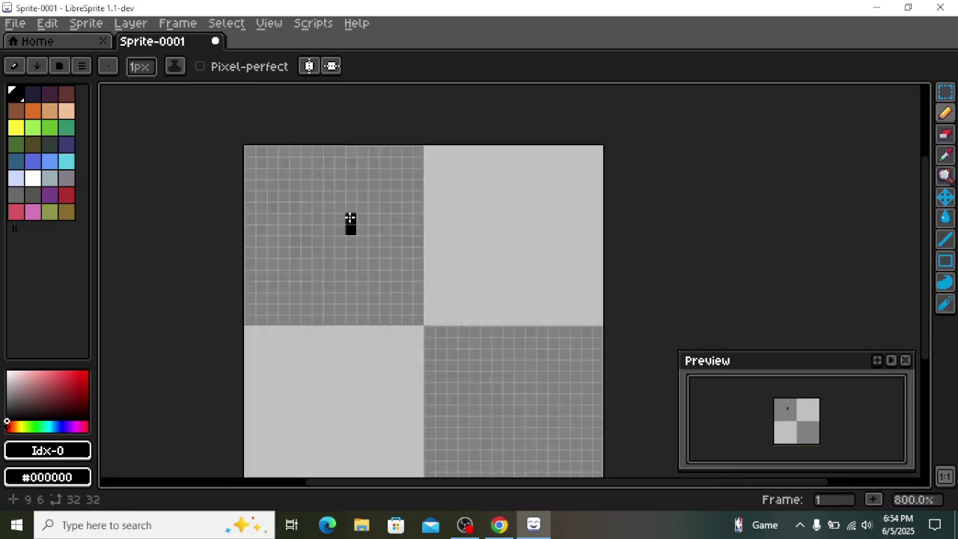
pyautogui.scroll(5, 345, 222)
pyautogui.scroll(-4, 375, 174)
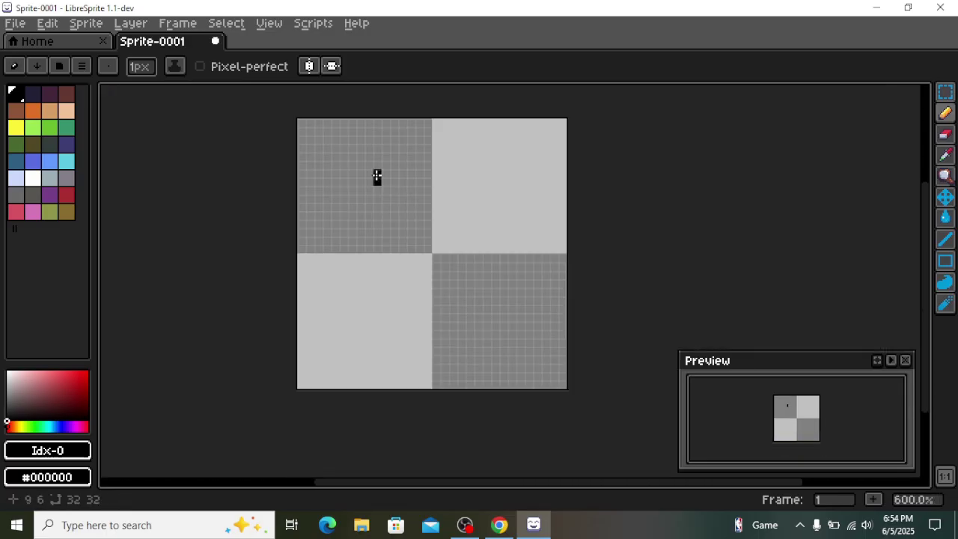
pyautogui.scroll(2, 376, 175)
pyautogui.click(392, 145)
pyautogui.click(431, 109)
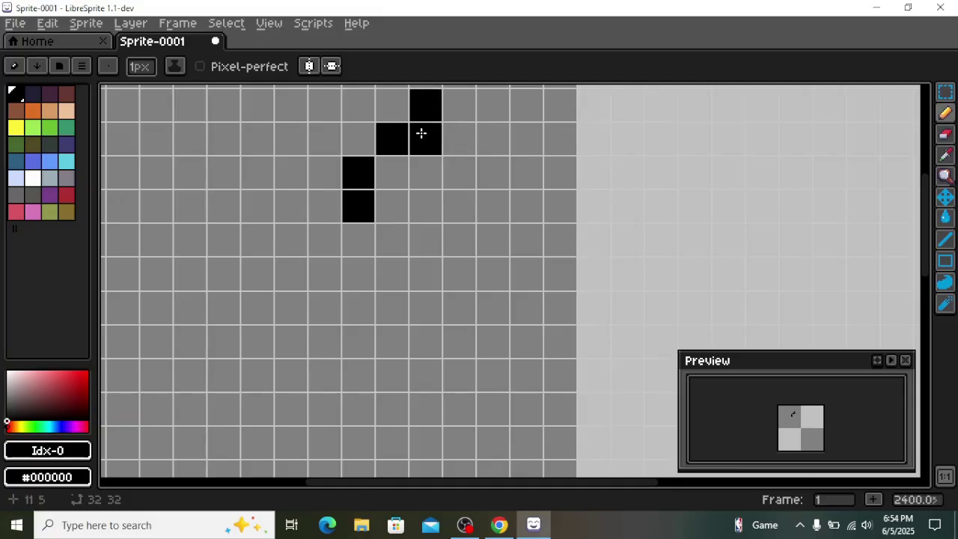
# Extend the black curve downward with the pencil into a freehand looping outline across the lower part of the upper-left quadrant.
pyautogui.scroll(-4, 422, 133)
pyautogui.scroll(1, 427, 180)
pyautogui.scroll(3, 427, 181)
pyautogui.click(356, 171)
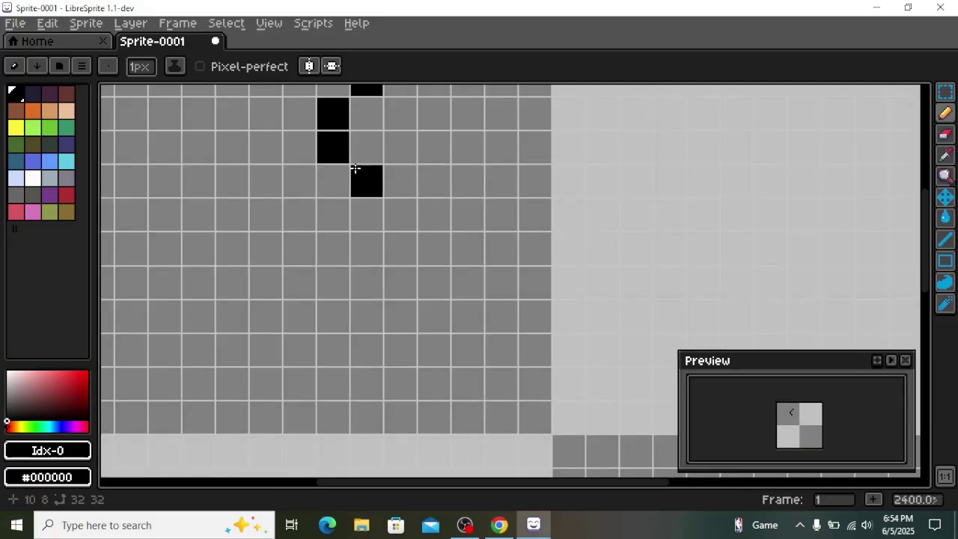
pyautogui.moveTo(372, 177)
pyautogui.mouseDown()
pyautogui.moveTo(445, 271)
pyautogui.moveTo(601, 227)
pyautogui.moveTo(189, 368)
pyautogui.moveTo(577, 323)
pyautogui.mouseUp()
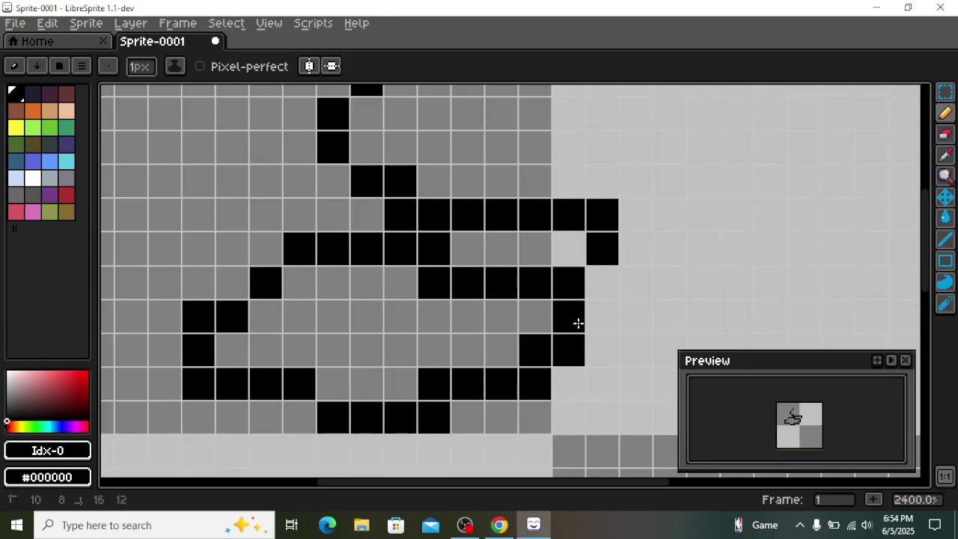
pyautogui.scroll(-3, 572, 323)
pyautogui.scroll(3, 458, 294)
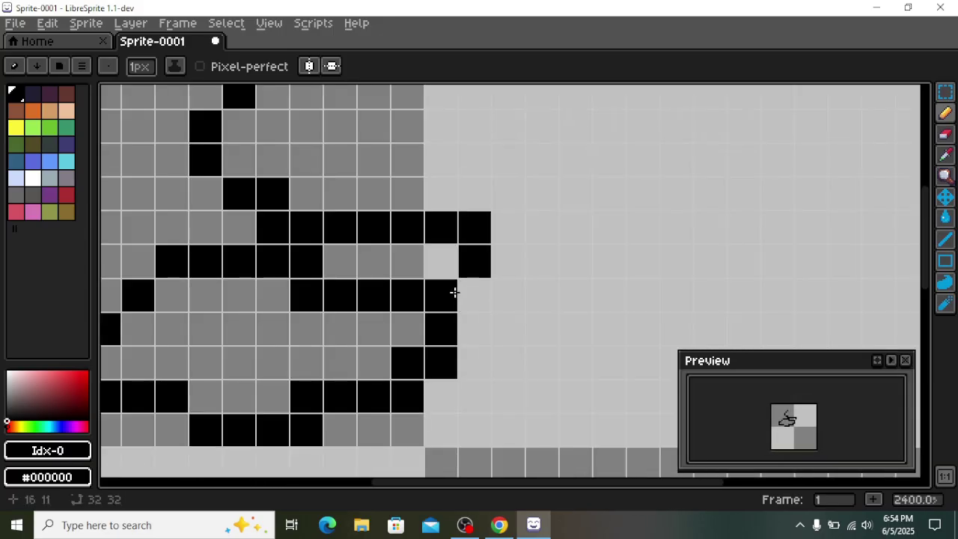
pyautogui.scroll(-3, 455, 291)
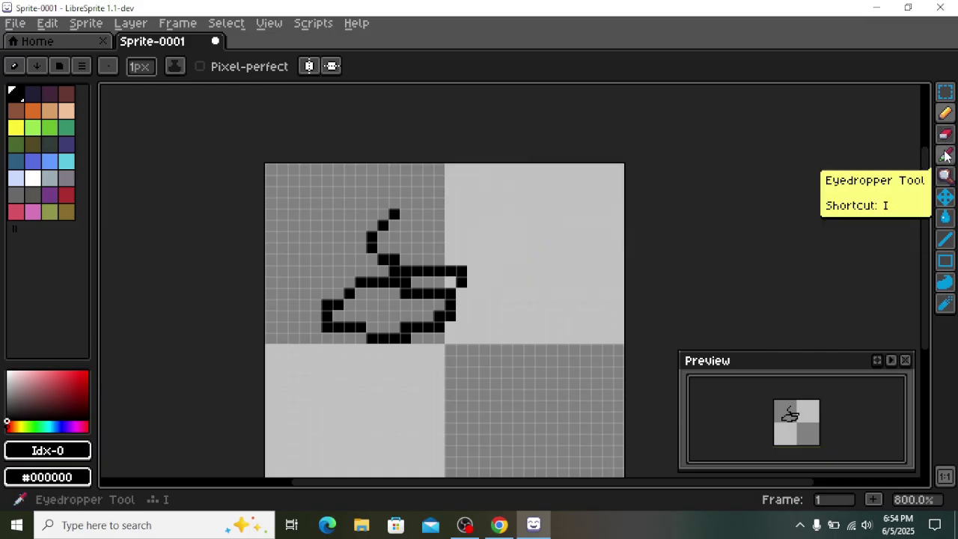
# Draw a nearly vertical black line about 19 px tall near the sprite's right edge with the Line tool.
pyautogui.click(946, 241)
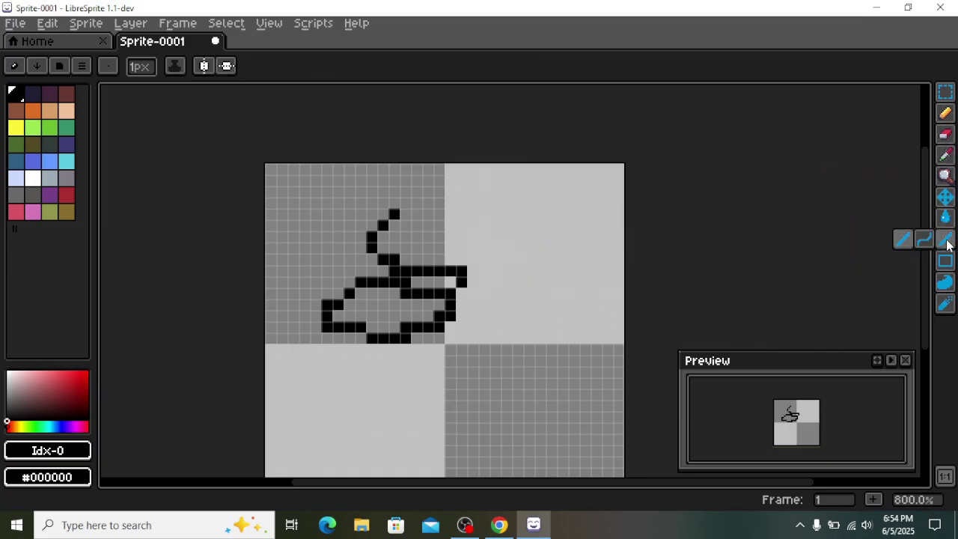
pyautogui.moveTo(596, 192); pyautogui.dragTo(569, 389)
pyautogui.moveTo(569, 395); pyautogui.dragTo(569, 395)
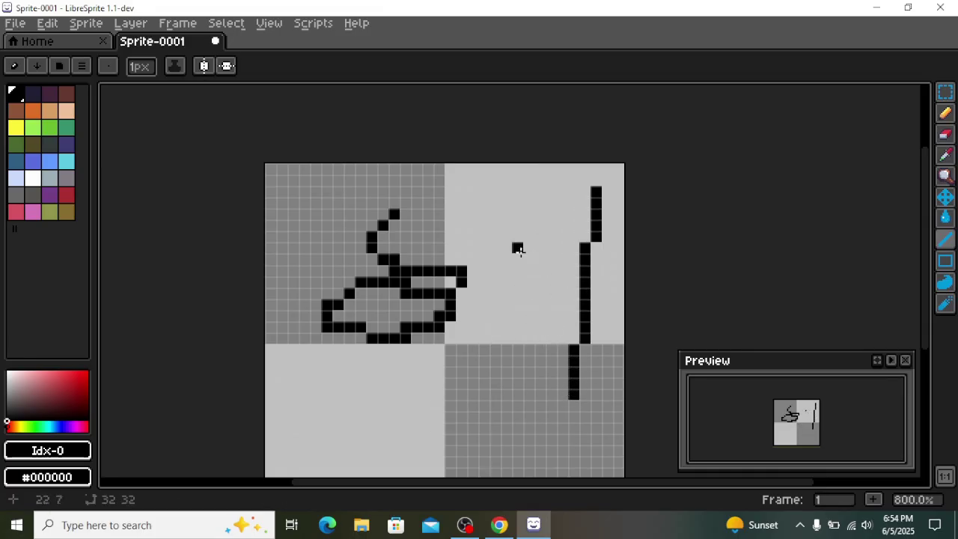
pyautogui.moveTo(442, 349); pyautogui.dragTo(375, 307)
pyautogui.scroll(5, 379, 315)
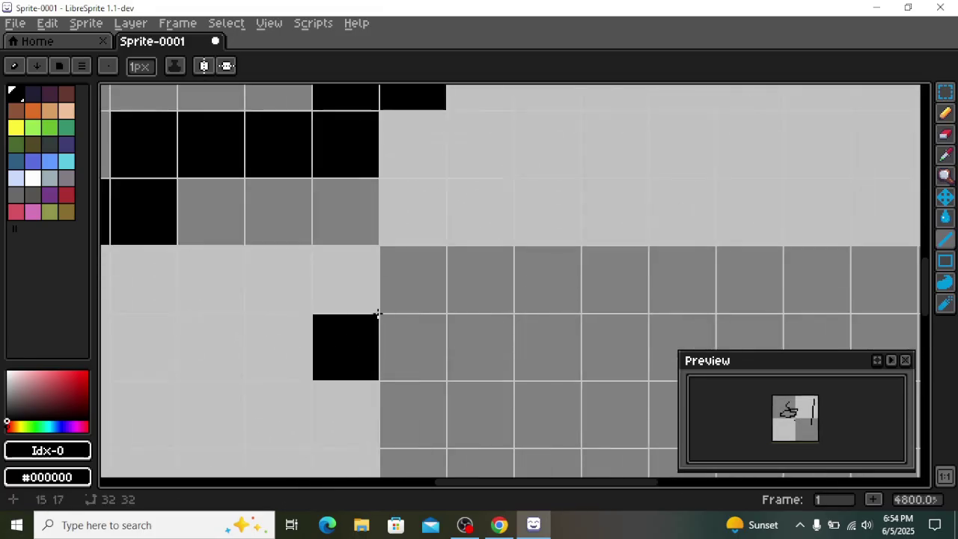
pyautogui.scroll(-4, 380, 314)
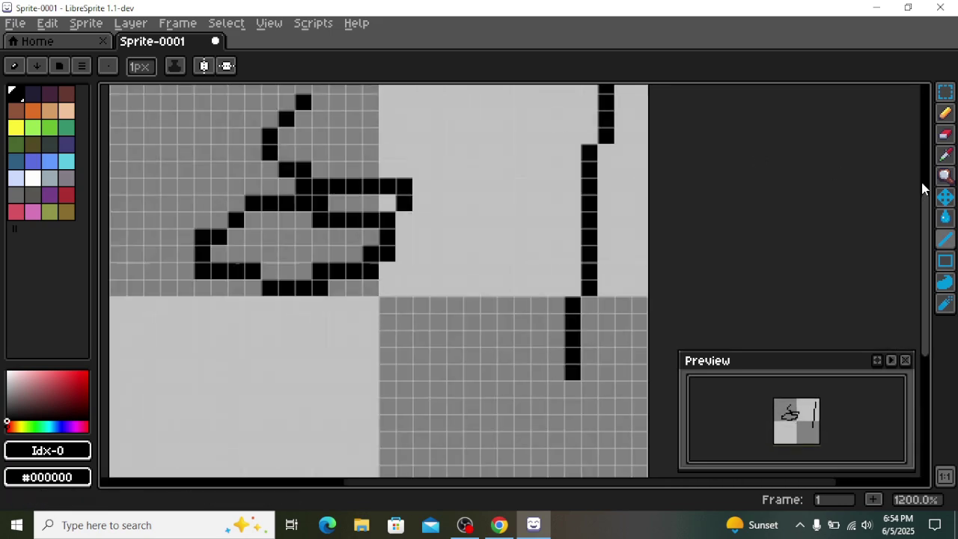
# Draw a 3 by 3 px black X with the pencil between the outline and the near-vertical line.
pyautogui.click(945, 112)
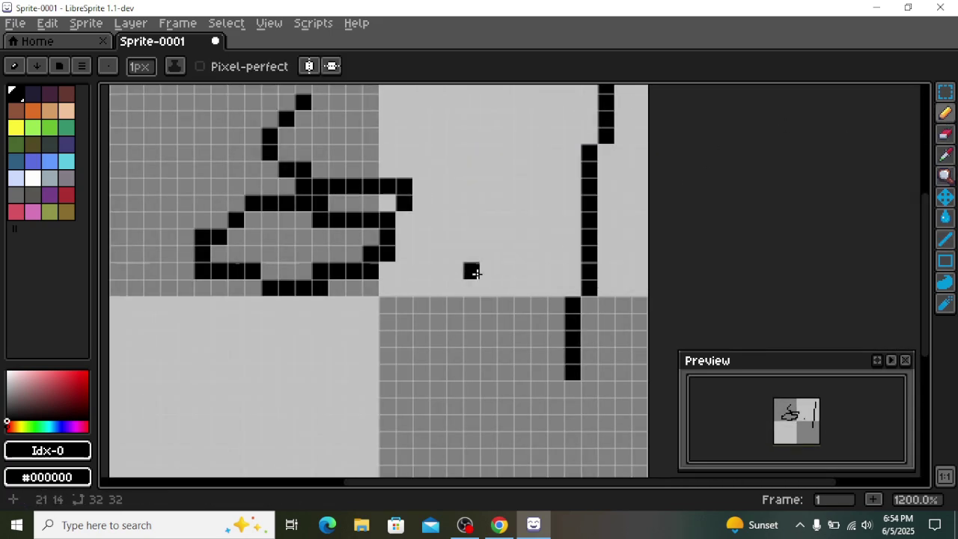
pyautogui.click(457, 256)
pyautogui.scroll(4, 470, 268)
pyautogui.click(470, 310)
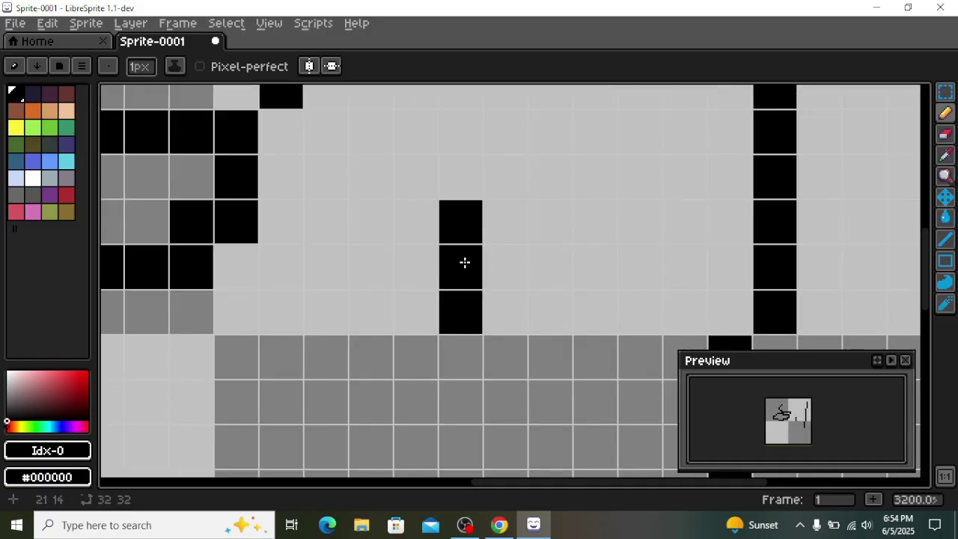
pyautogui.click(512, 265)
pyautogui.click(540, 234)
pyautogui.click(541, 314)
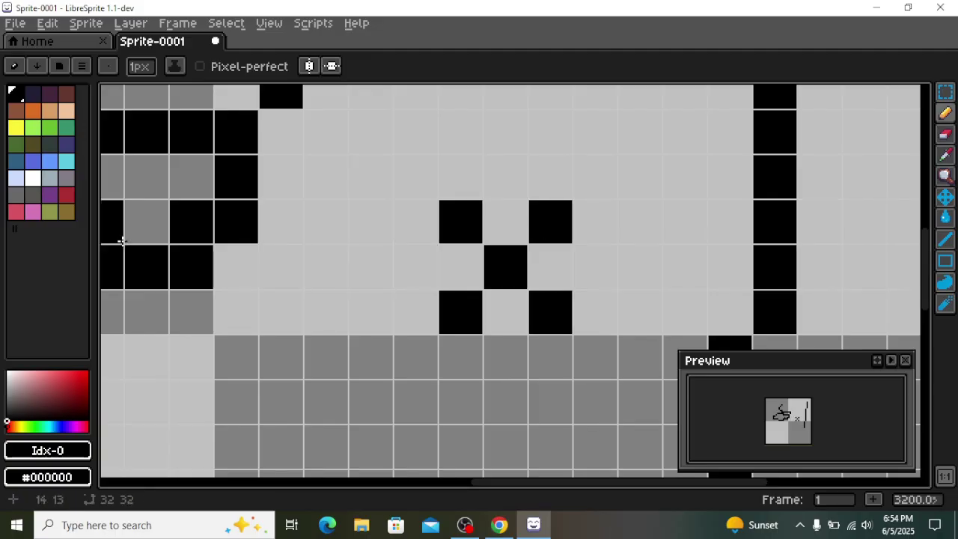
# Set the drawing colour to red #c54c4c and fill the four gaps around the centre of the black X.
pyautogui.click(57, 382)
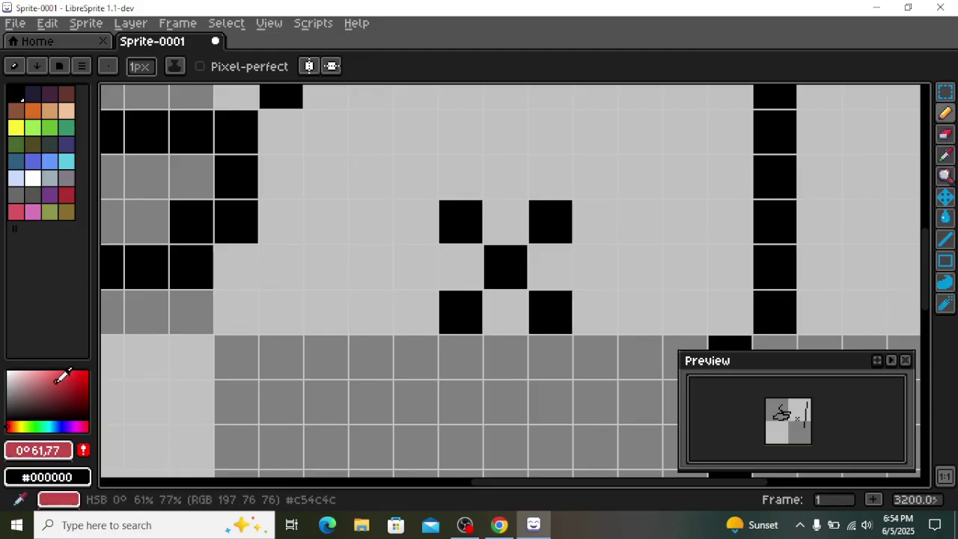
pyautogui.click(505, 234)
pyautogui.click(474, 254)
pyautogui.click(548, 257)
pyautogui.click(519, 296)
pyautogui.click(505, 248)
pyautogui.scroll(-1, 505, 247)
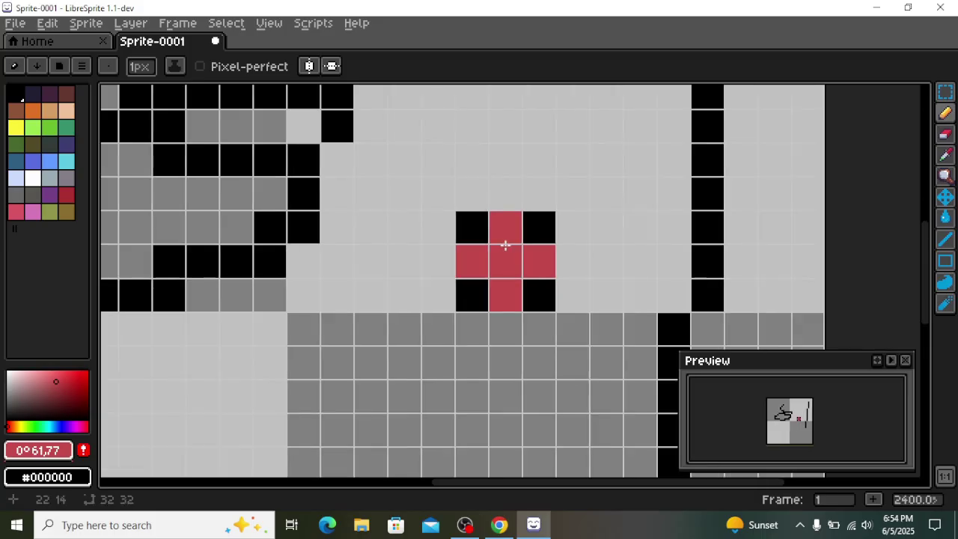
# Draw red freehand strokes with the pencil across the lower half of the sprite.
pyautogui.scroll(-5, 505, 244)
pyautogui.scroll(5, 432, 301)
pyautogui.moveTo(432, 302)
pyautogui.mouseDown()
pyautogui.moveTo(711, 210)
pyautogui.moveTo(441, 314)
pyautogui.moveTo(561, 337)
pyautogui.mouseUp()
pyautogui.scroll(-6, 561, 337)
pyautogui.scroll(3, 524, 314)
pyautogui.moveTo(487, 291)
pyautogui.mouseDown()
pyautogui.moveTo(549, 302)
pyautogui.moveTo(442, 343)
pyautogui.mouseUp()
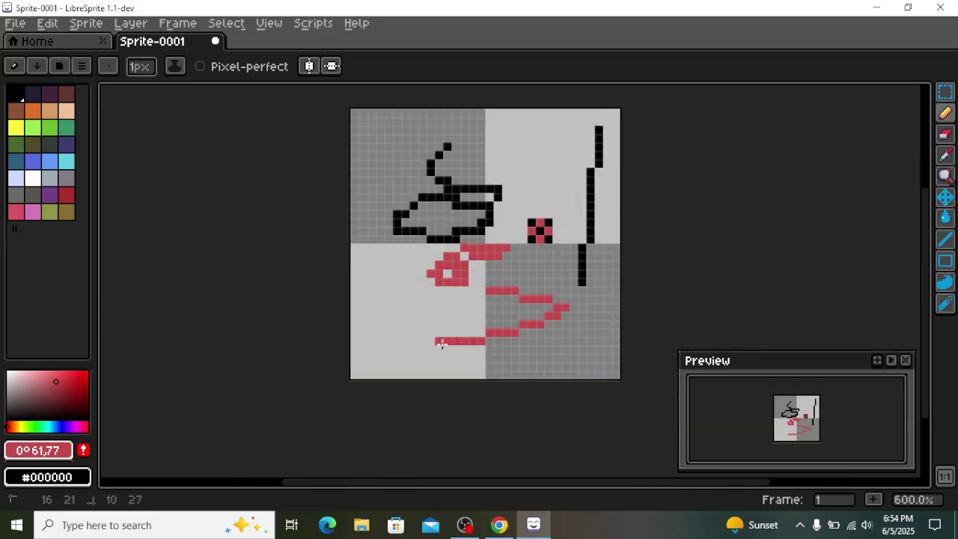
# Close LibreSprite without saving the sprite and return to the desktop with no shortcut selected.
pyautogui.click(941, 7)
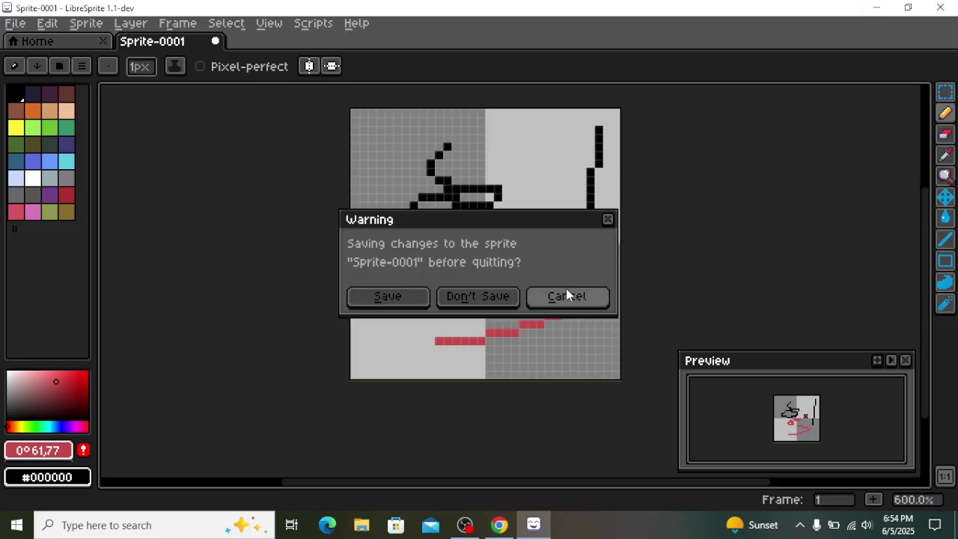
pyautogui.click(478, 297)
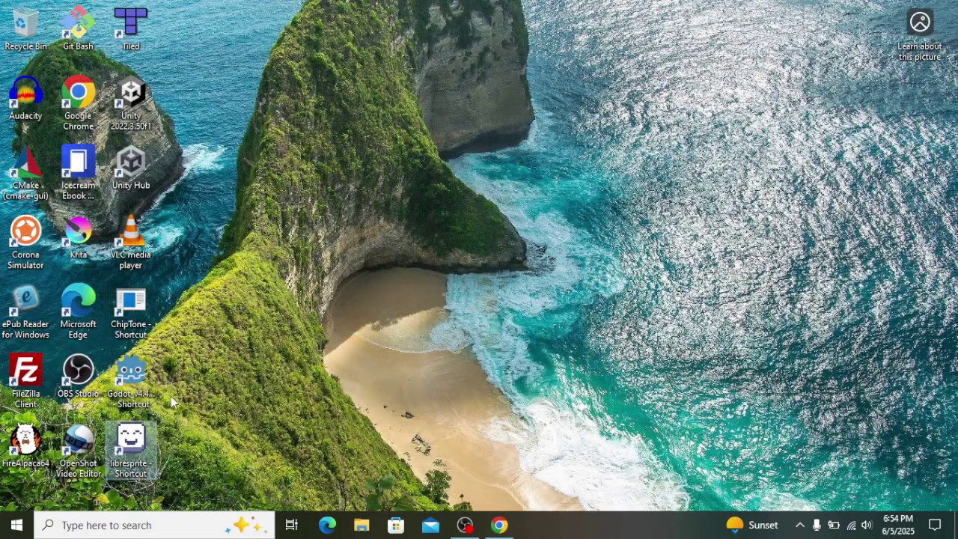
pyautogui.moveTo(208, 390); pyautogui.dragTo(130, 378)
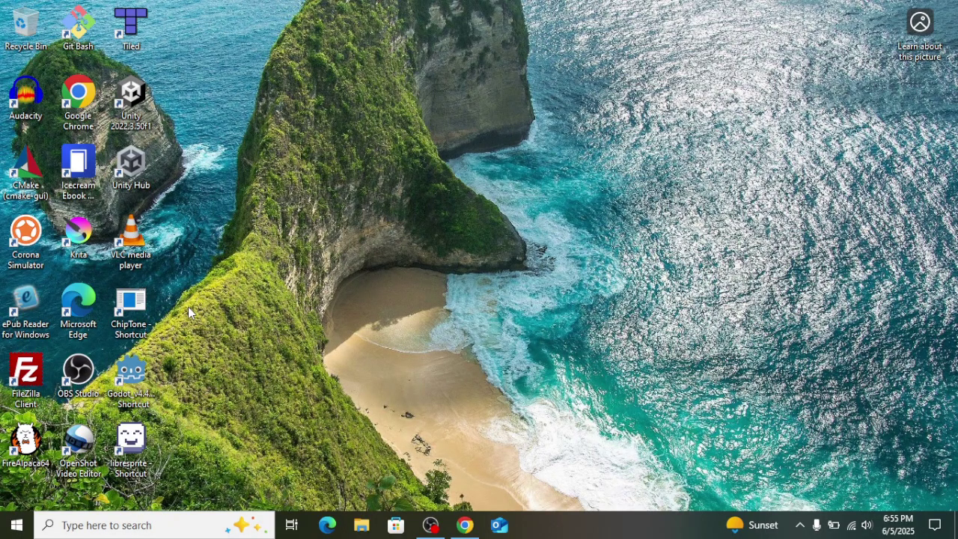
pyautogui.click(203, 393)
# Launch ChipTone from its desktop shortcut and generate several variations of the Coin sound effect.
pyautogui.doubleClick(132, 304)
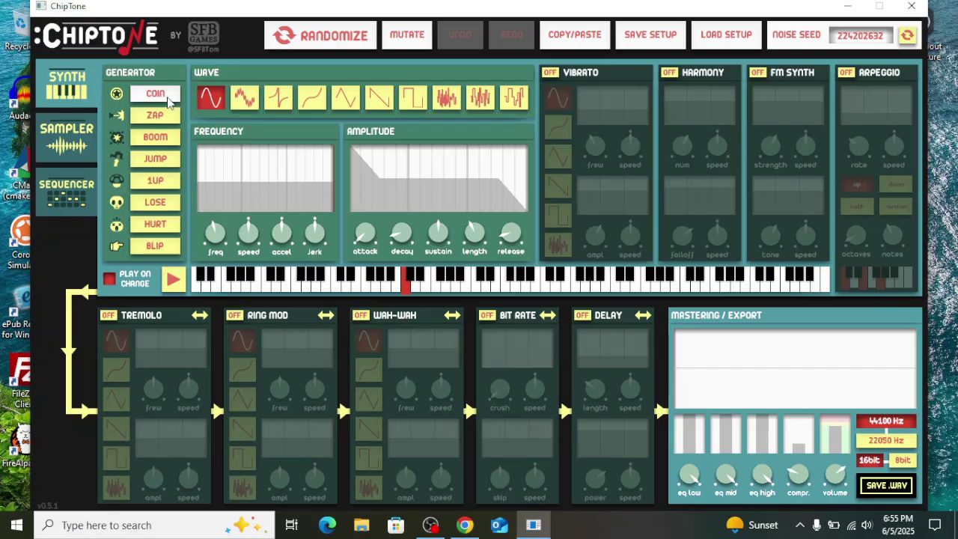
pyautogui.click(168, 102)
pyautogui.click(168, 101)
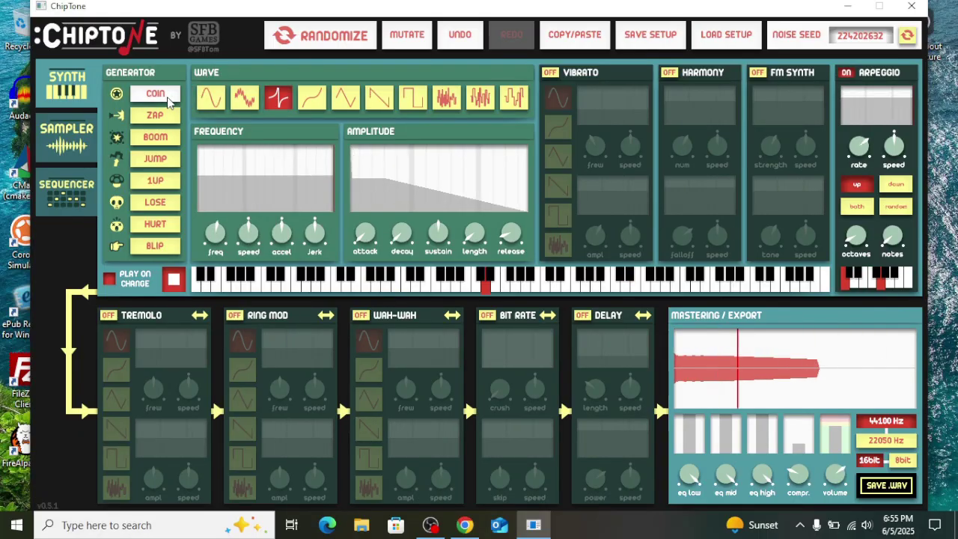
pyautogui.click(168, 102)
pyautogui.click(169, 103)
pyautogui.click(169, 102)
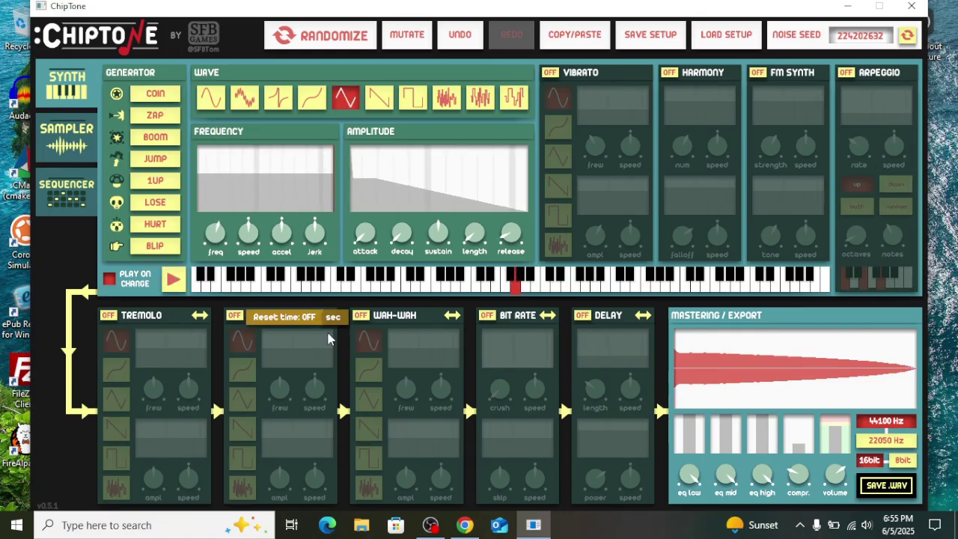
# Generate and audition Lose, Jump, Zap, Boom and 1Up sound effects, finishing with another Jump effect.
pyautogui.click(156, 205)
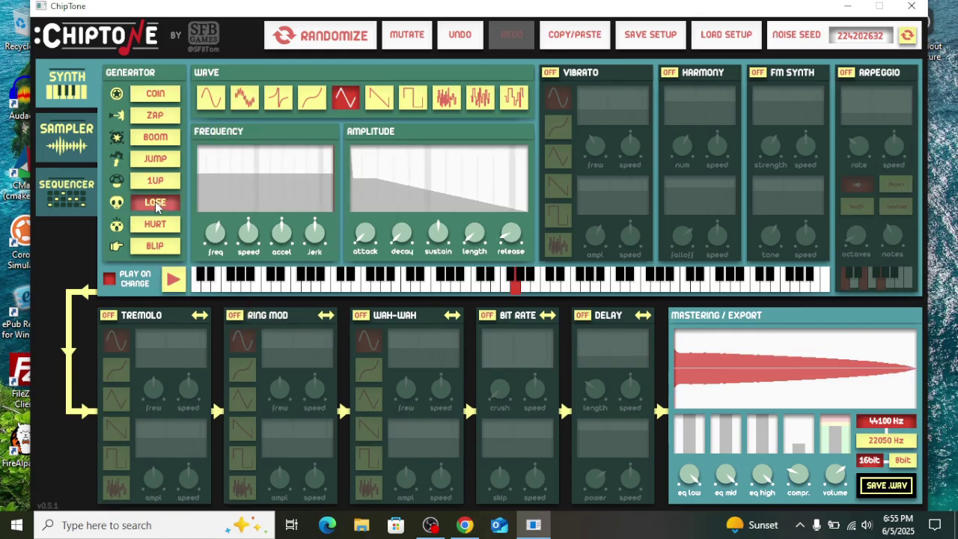
pyautogui.click(155, 160)
pyautogui.click(155, 116)
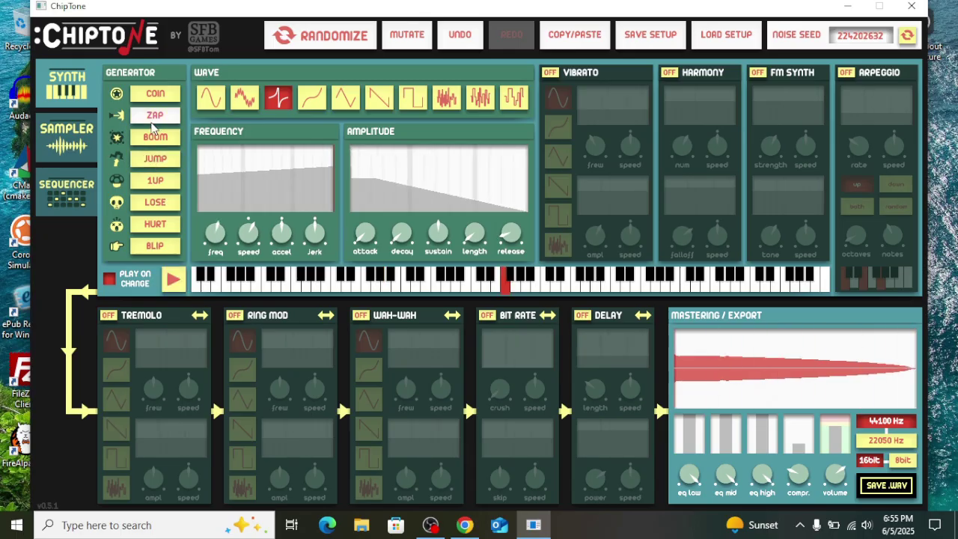
pyautogui.click(155, 135)
pyautogui.click(155, 135)
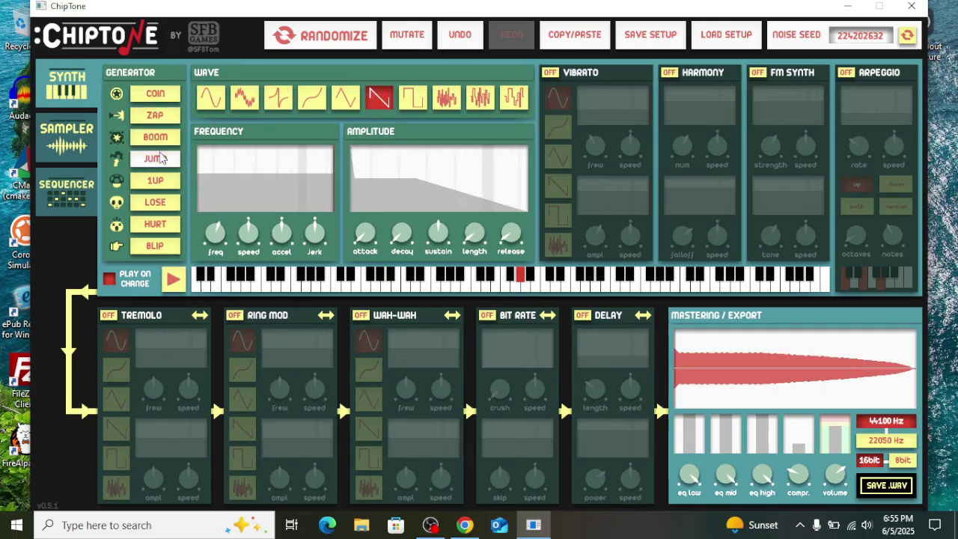
pyautogui.click(164, 213)
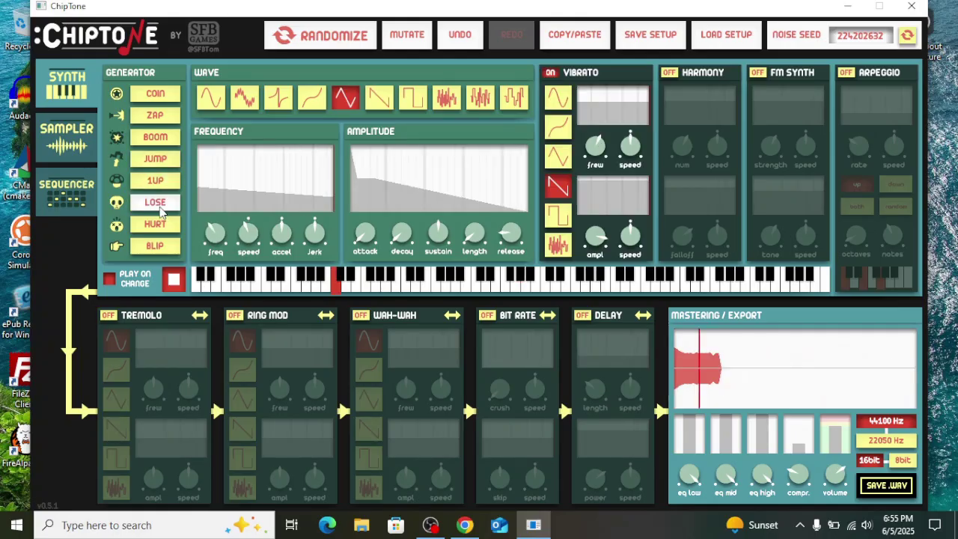
pyautogui.click(160, 182)
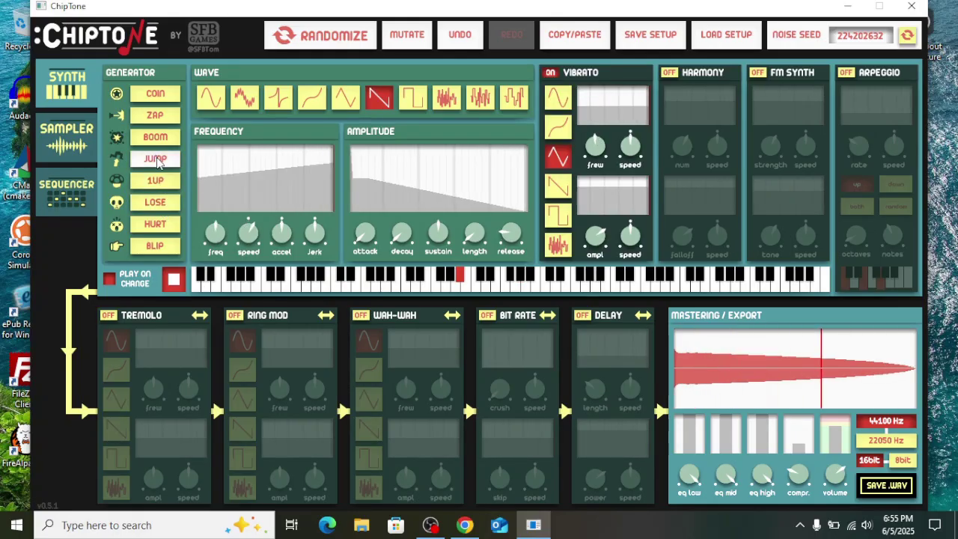
pyautogui.click(155, 158)
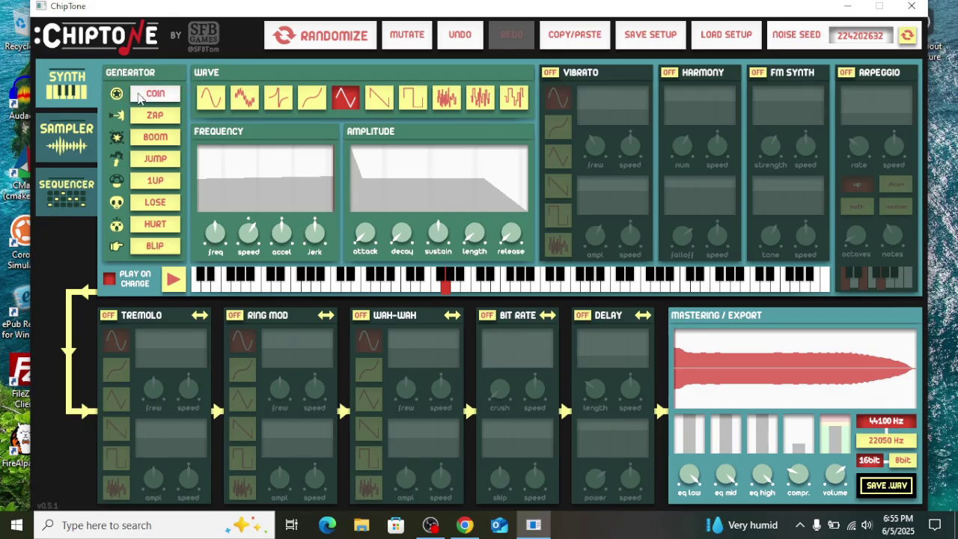
# Generate and audition Coin, Zap, Jump, 1Up, Lose and Hurt sound effects, finishing with a Boom effect.
pyautogui.click(155, 95)
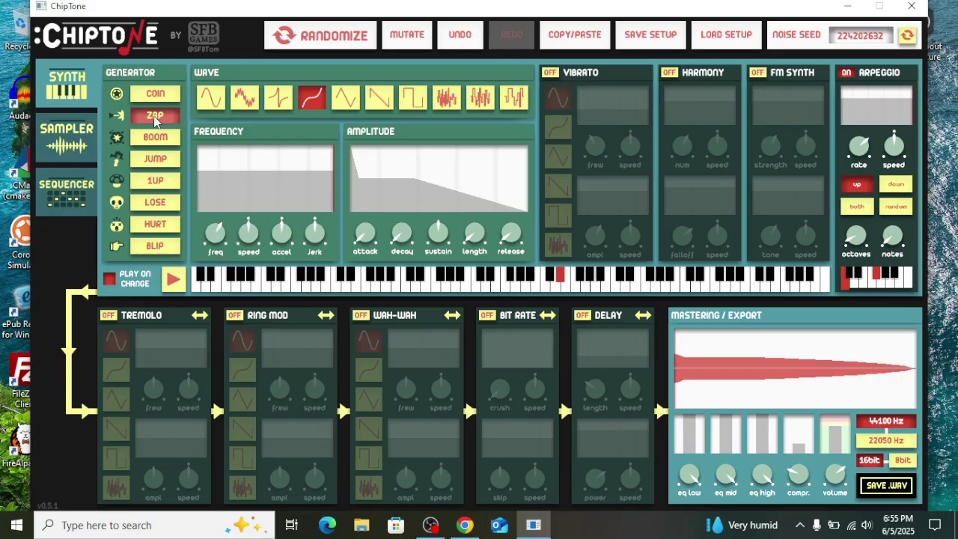
pyautogui.click(155, 115)
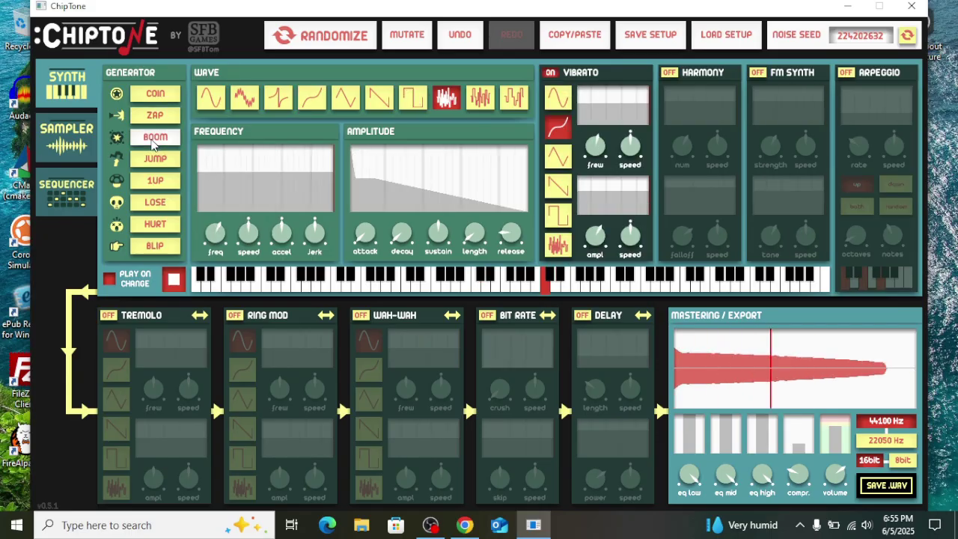
pyautogui.click(157, 161)
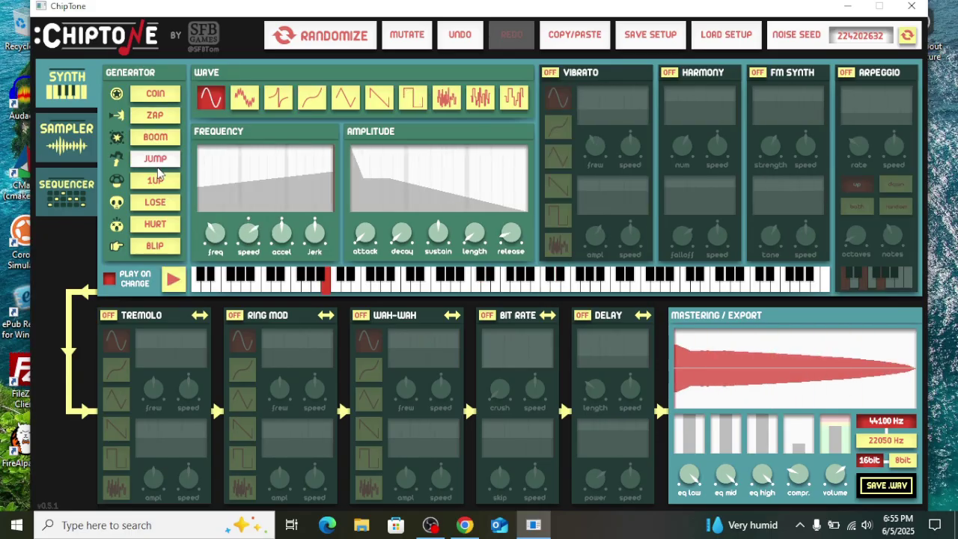
pyautogui.click(156, 180)
pyautogui.click(155, 202)
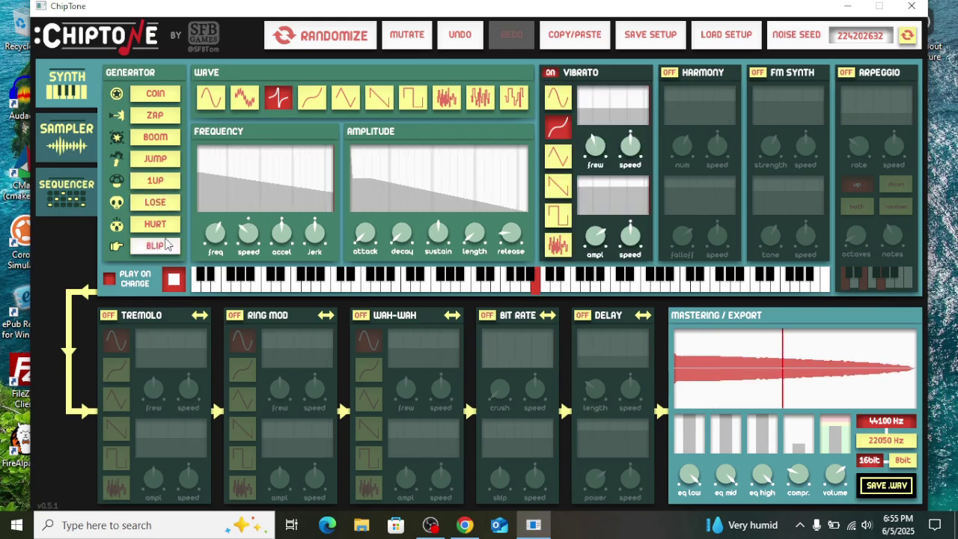
pyautogui.click(157, 225)
pyautogui.click(164, 230)
pyautogui.click(161, 205)
pyautogui.click(157, 182)
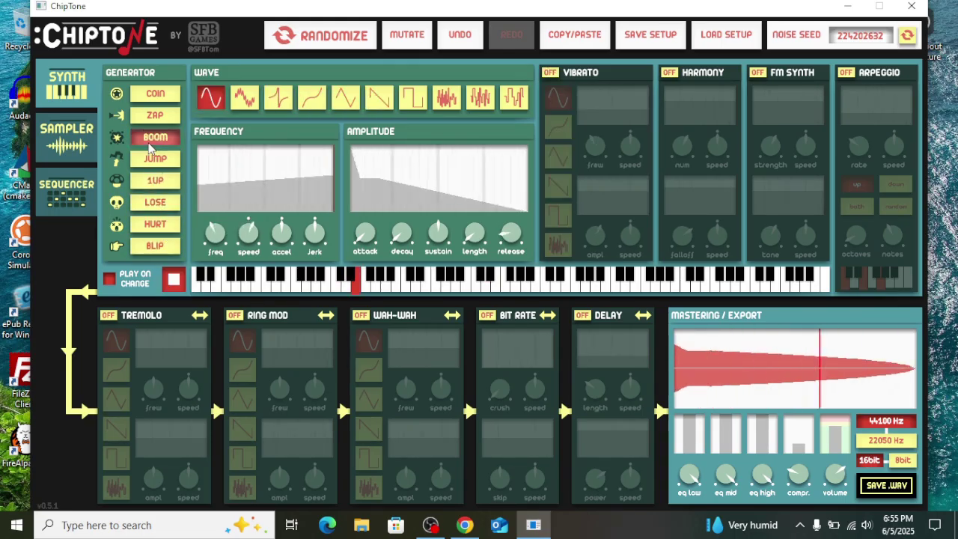
pyautogui.click(153, 142)
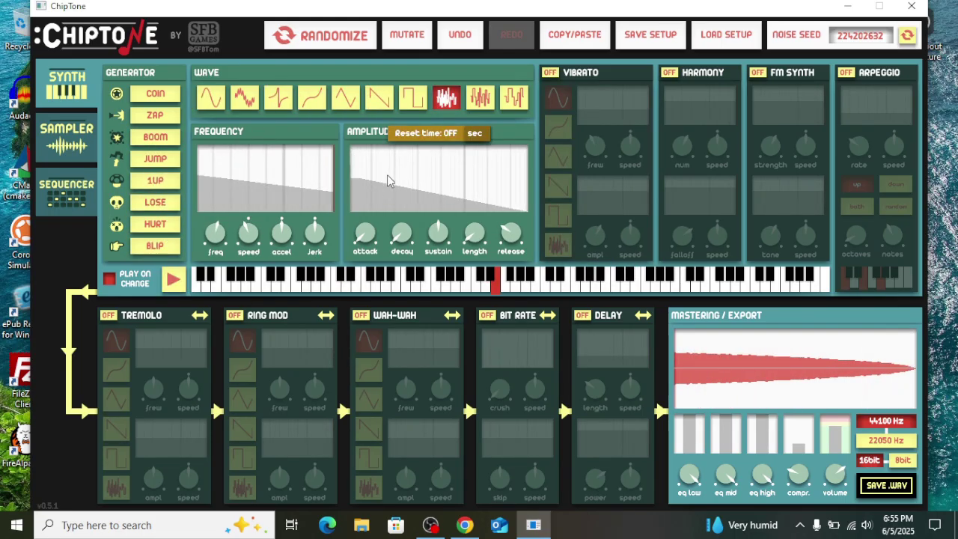
# Try the falling sawtooth wave on the Boom sound, and set its waveform to the S-shaped curve.
pyautogui.click(399, 203)
pyautogui.click(379, 98)
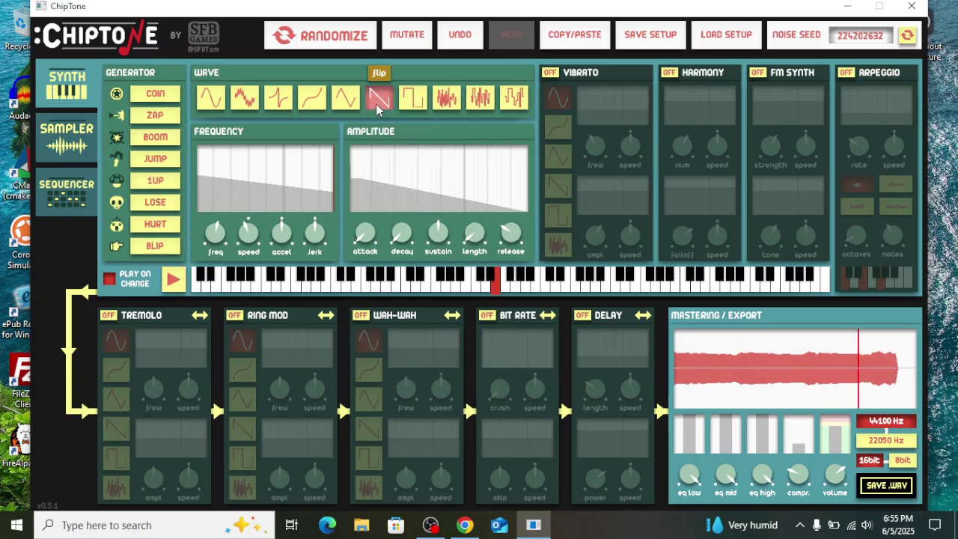
pyautogui.click(307, 102)
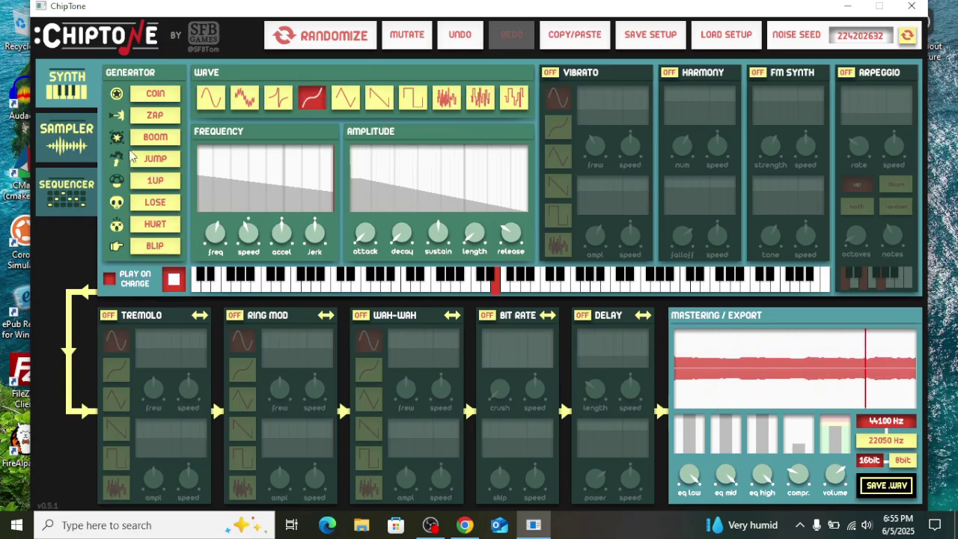
# View the Sampler page, return to the Synth page and close ChipTone.
pyautogui.click(82, 155)
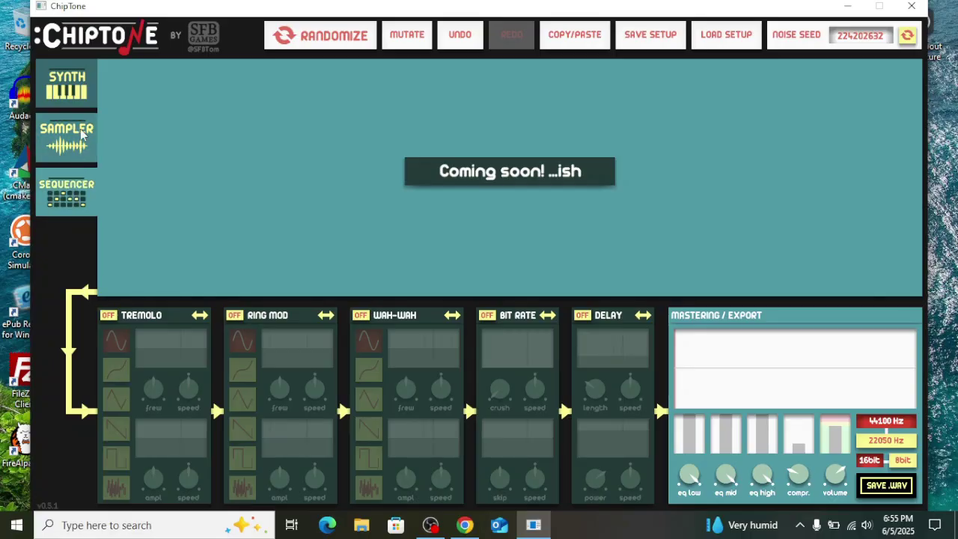
pyautogui.click(66, 99)
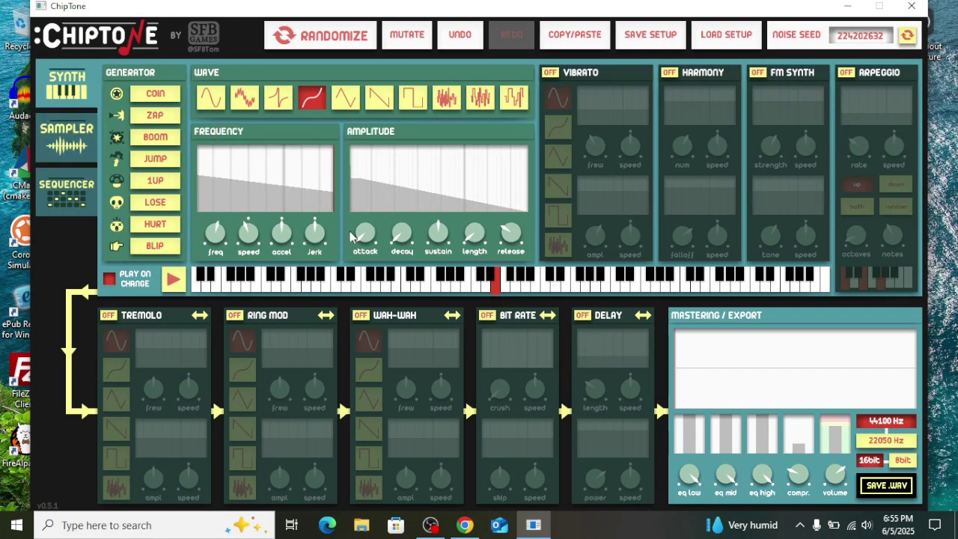
pyautogui.click(912, 7)
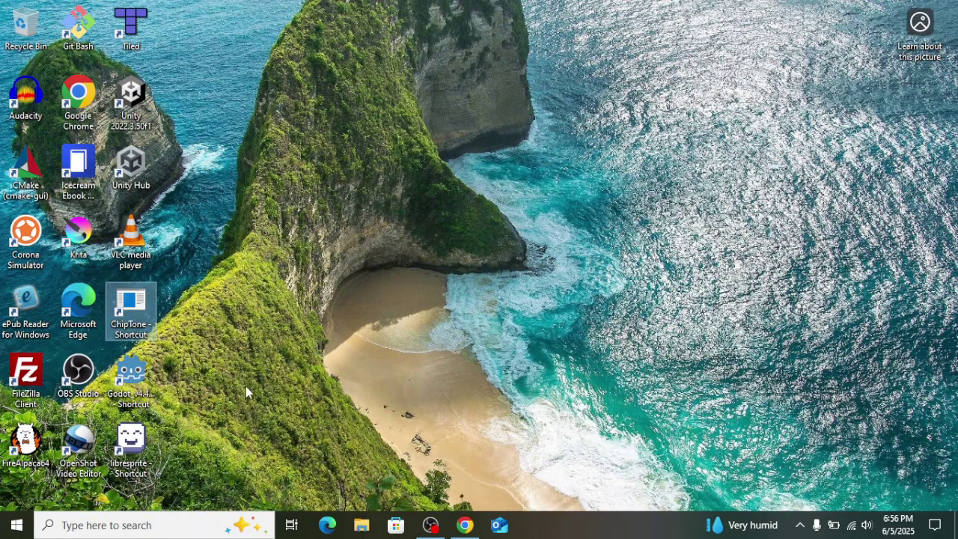